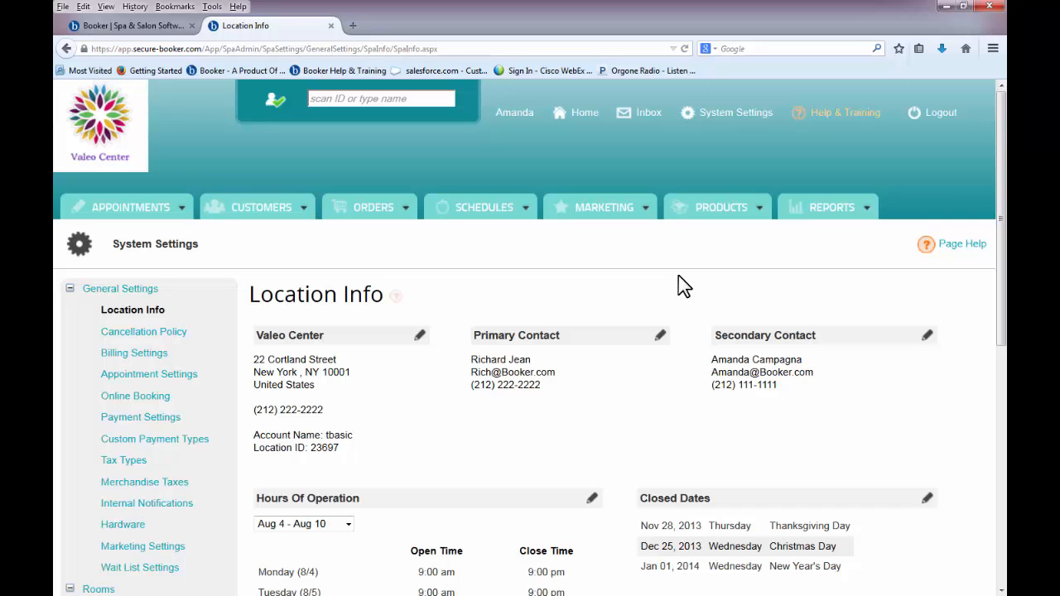
Open General Settings and scroll through its class, calendar, schedule, order, customer and inventory options
left_click(154, 293)
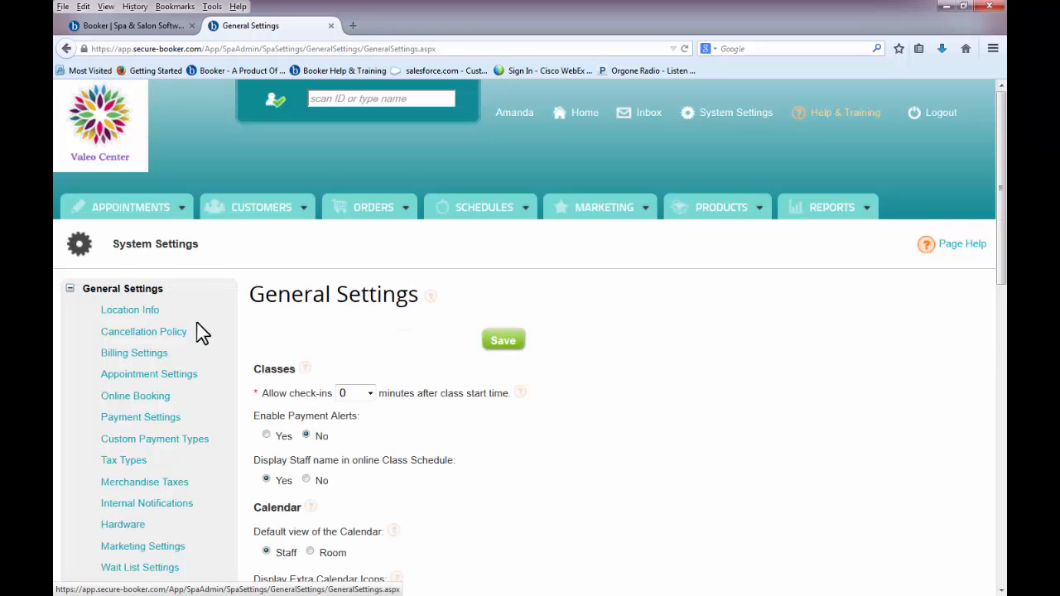
scroll(587, 436, "down", 3)
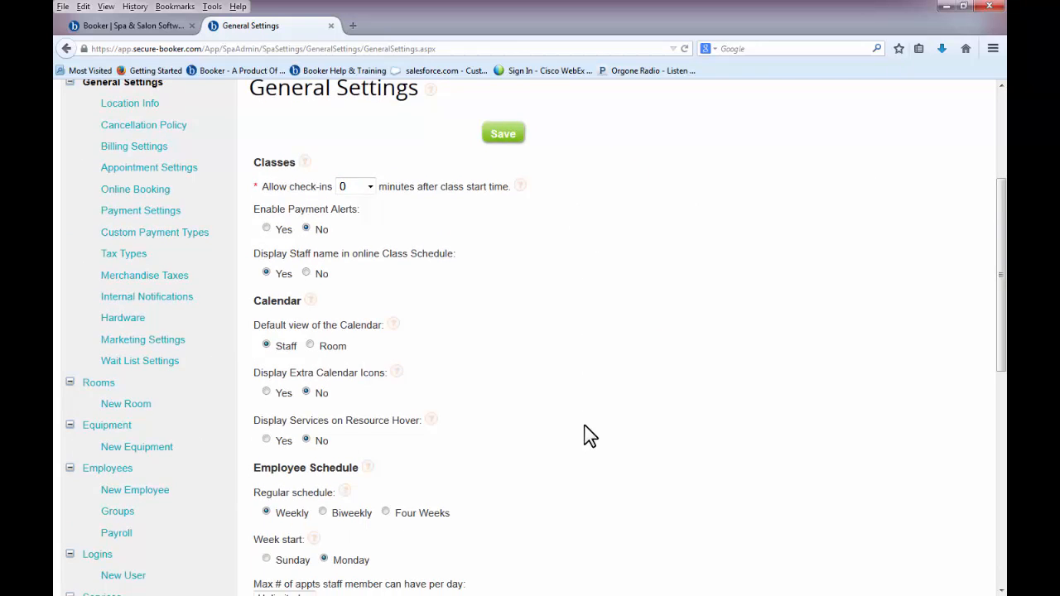
scroll(587, 436, "down", 2)
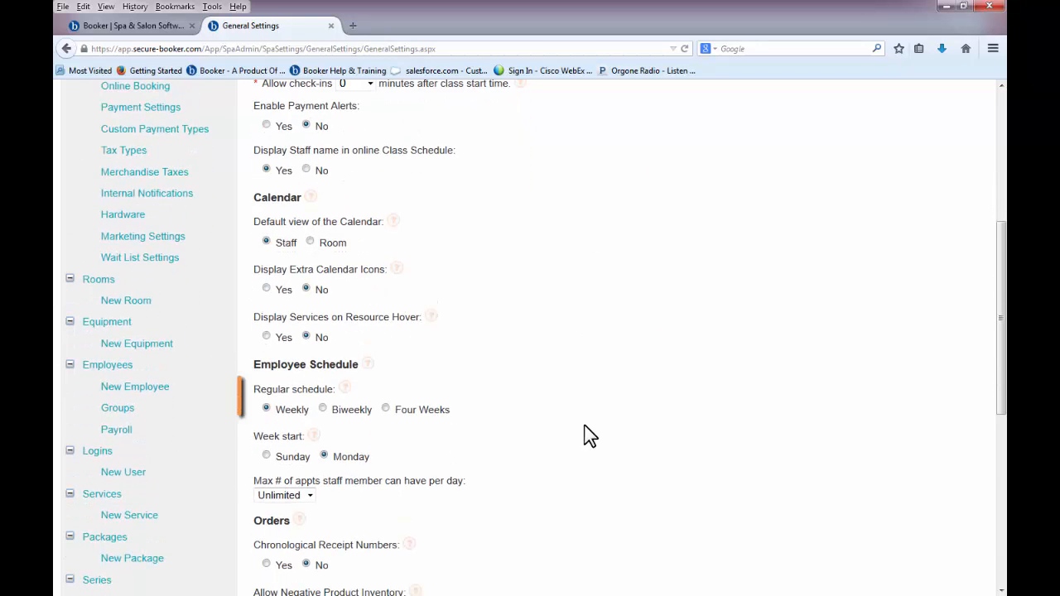
scroll(587, 435, "down", 3)
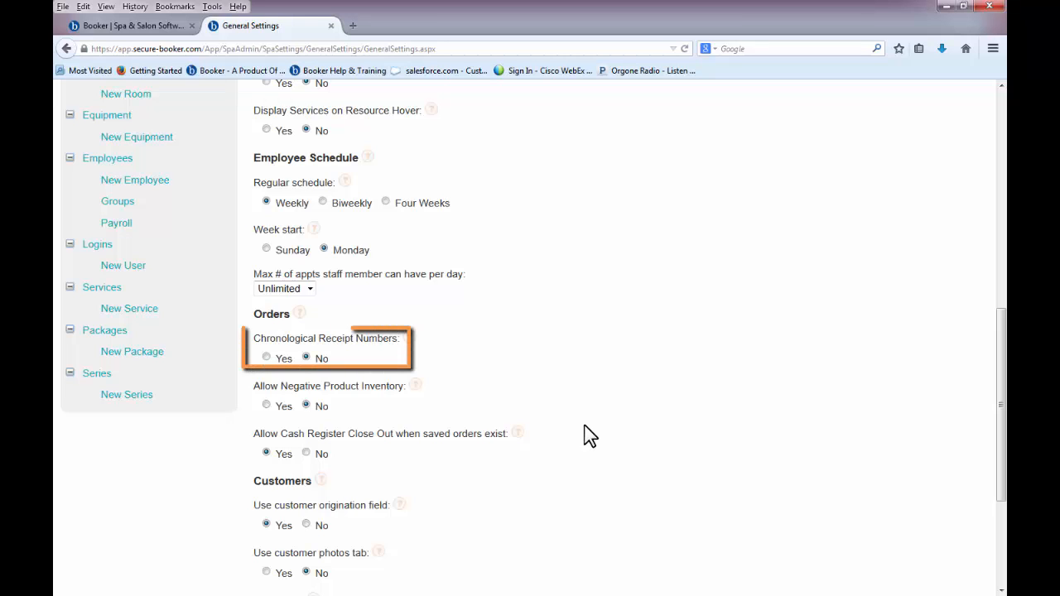
scroll(588, 436, "down", 3)
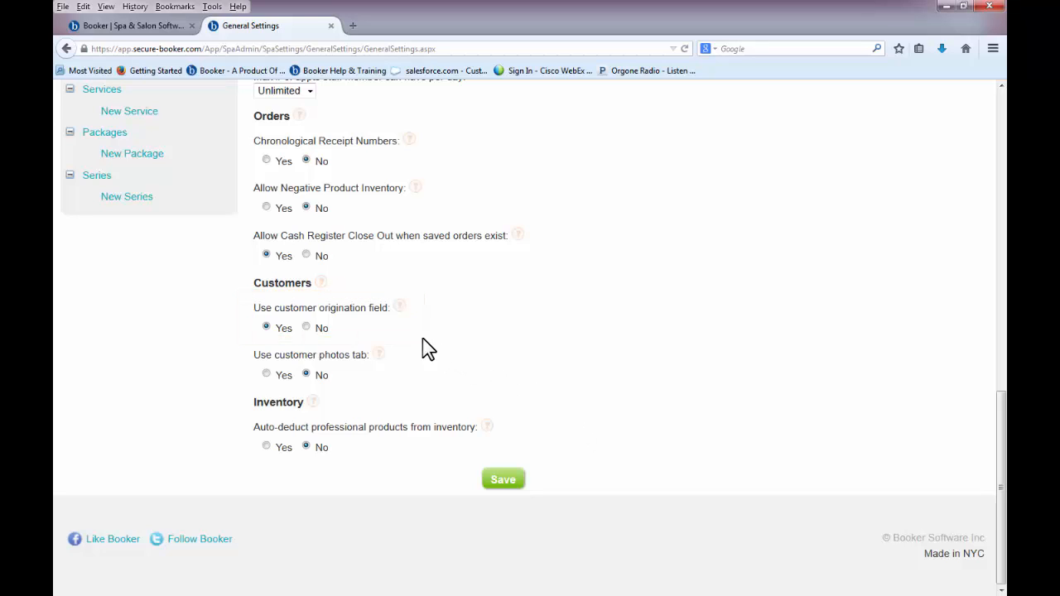
View and dismiss the customer origination help tip, then go to Tax Types
left_click(400, 310)
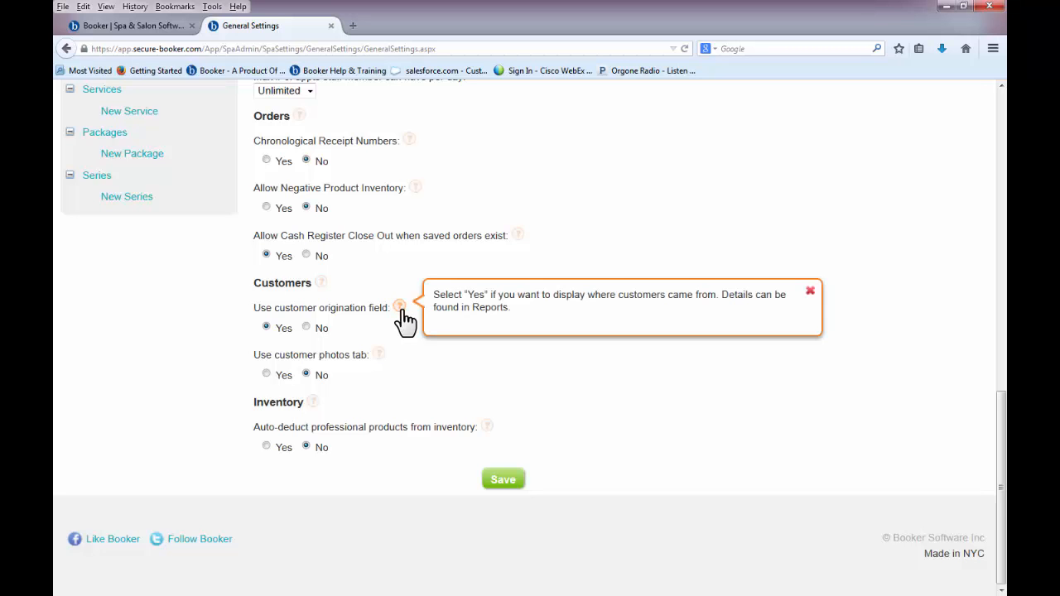
left_click(400, 309)
scroll(405, 322, "up", 10)
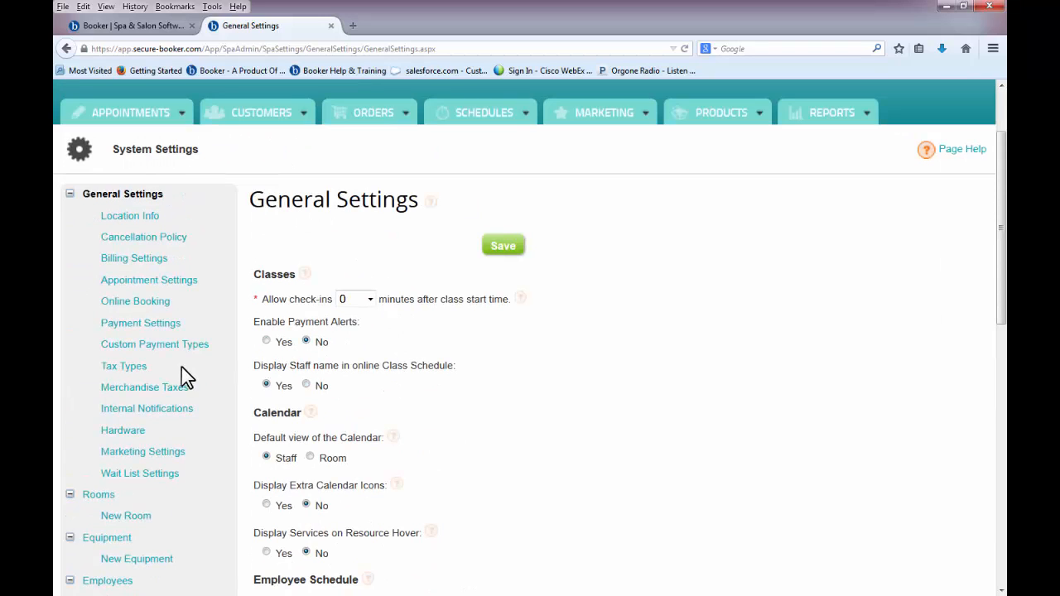
left_click(139, 377)
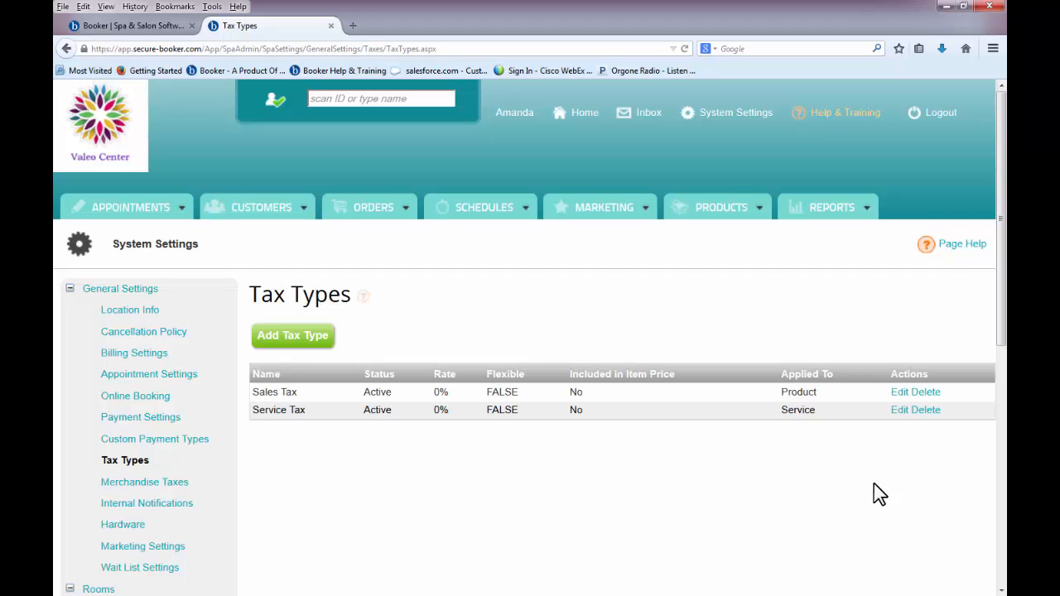
Edit the Sales Tax row, replacing its 0 rate with 8.5, and save
left_click(899, 393)
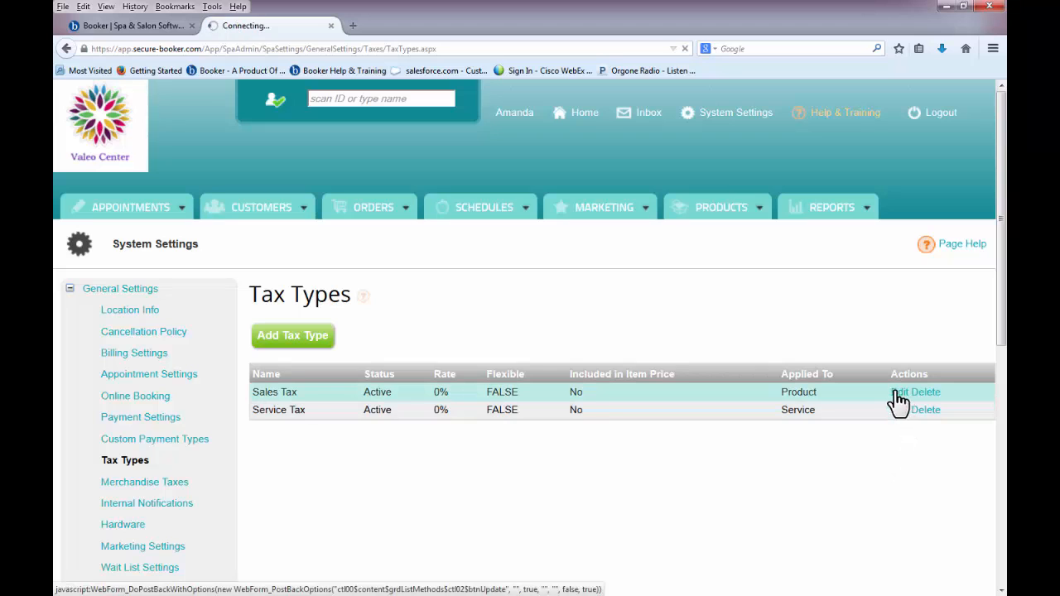
left_click_drag(400, 390, 347, 386)
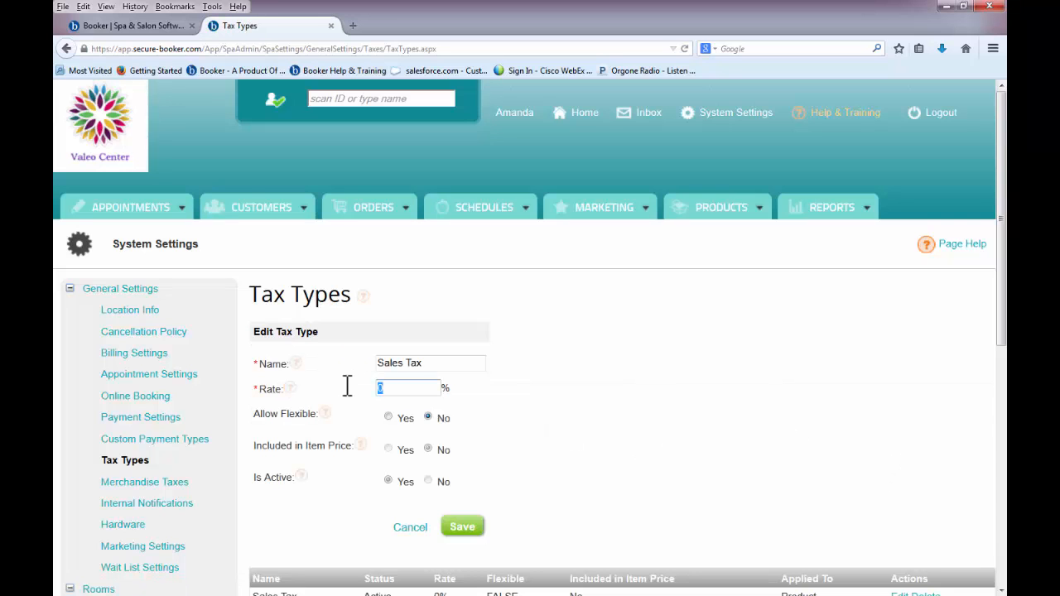
type("8.5")
left_click(458, 525)
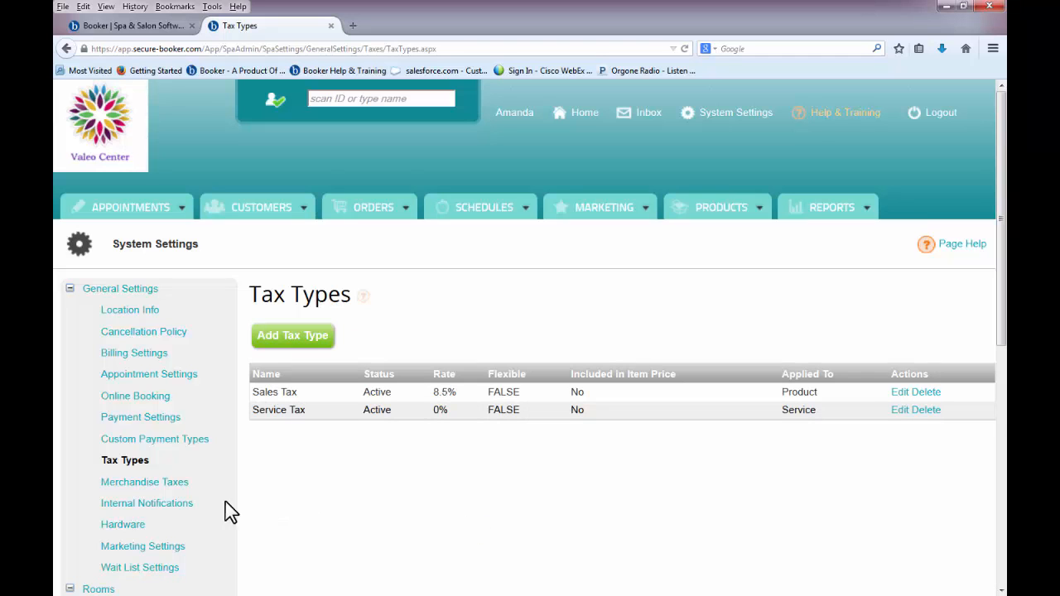
left_click(185, 505)
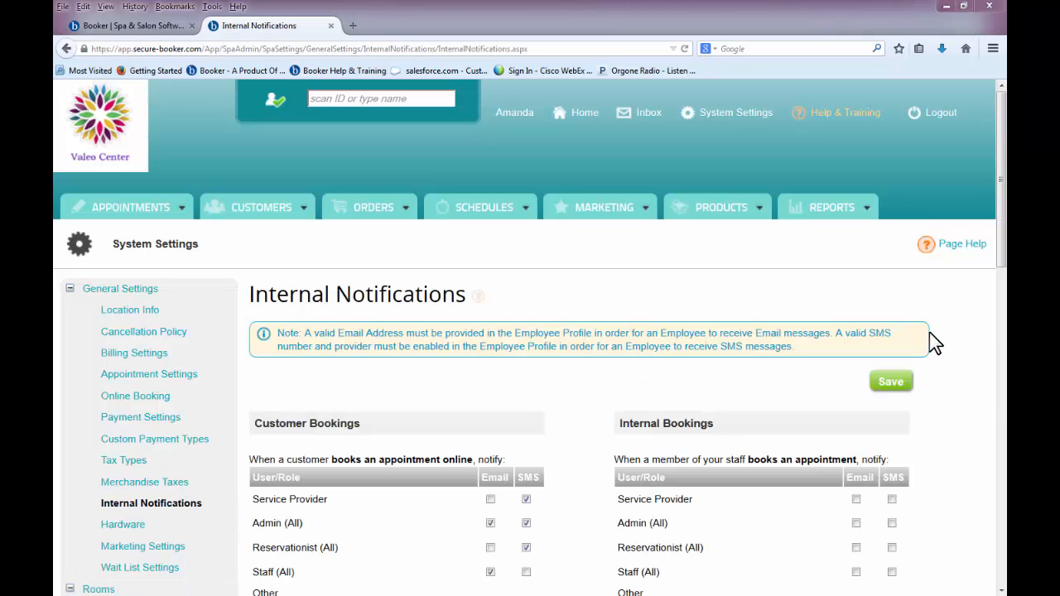
Tick Service Provider Email, Admin SMS and Reservationist SMS for online cancellations
scroll(930, 336, "down", 2)
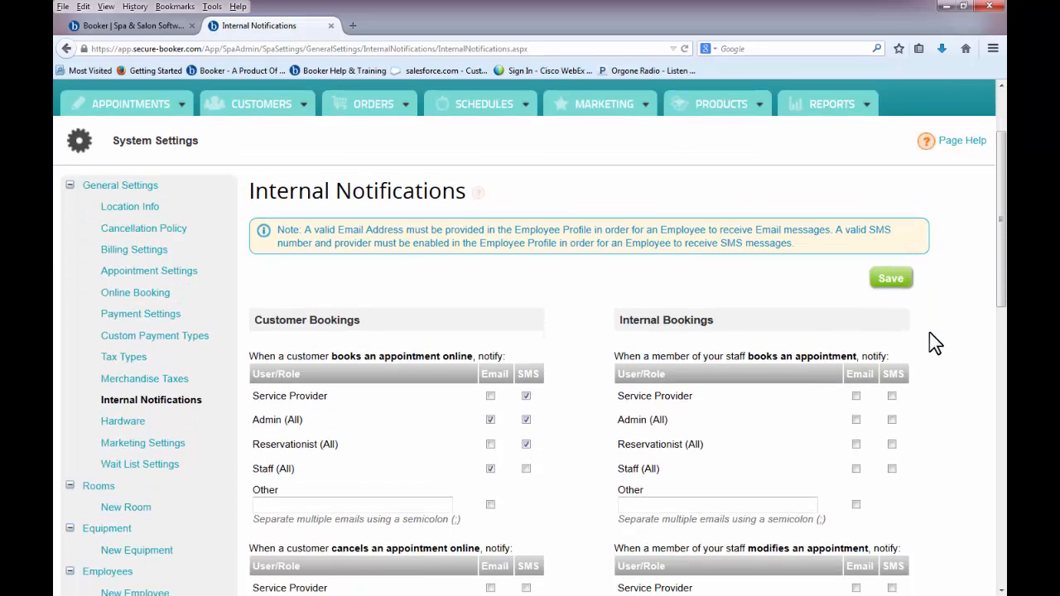
scroll(936, 342, "down", 2)
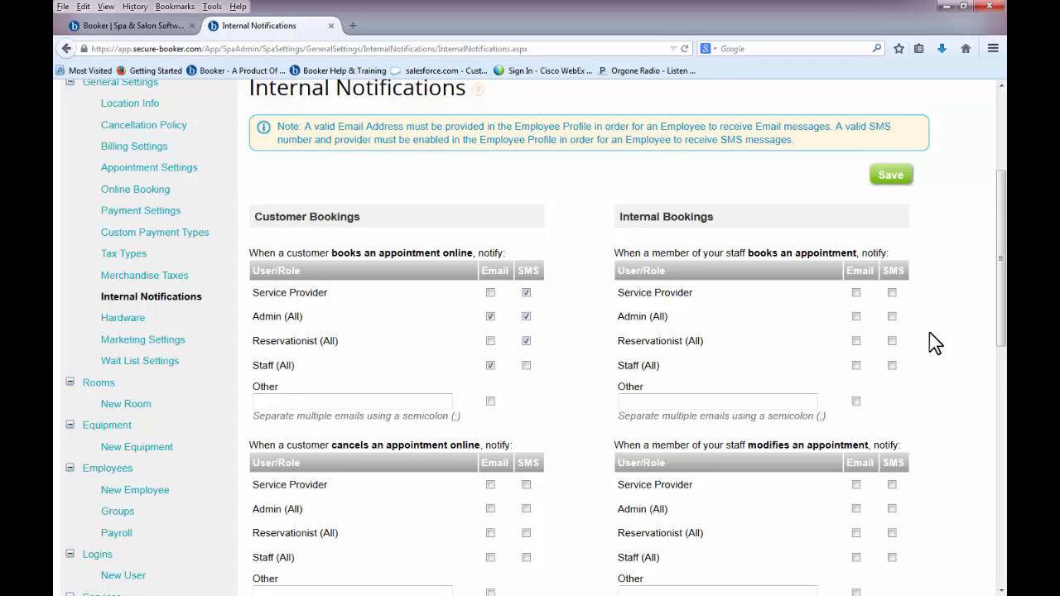
scroll(930, 333, "down", 3)
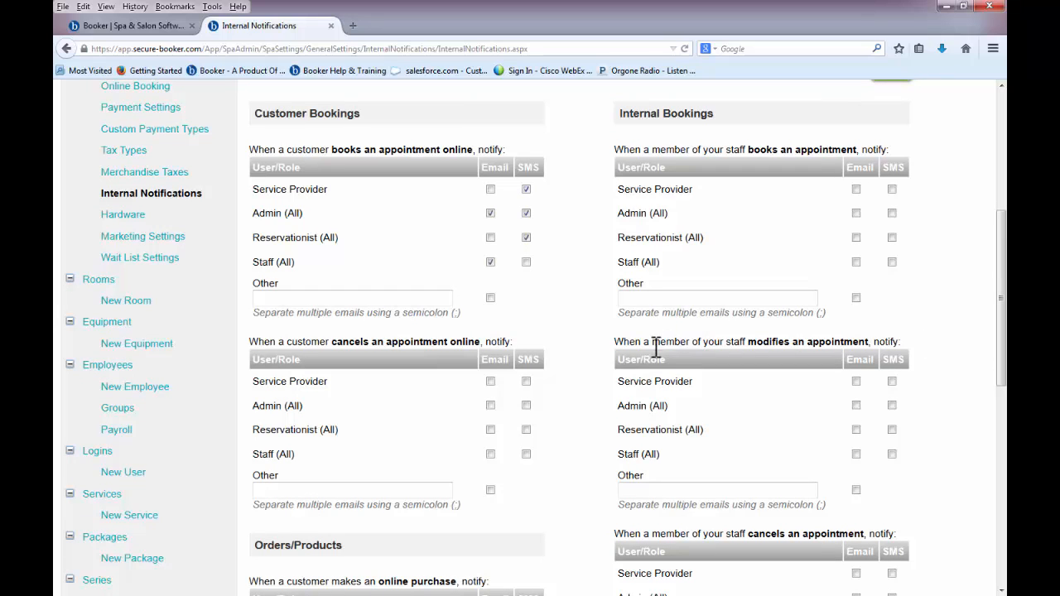
left_click(491, 380)
left_click(526, 406)
left_click(526, 430)
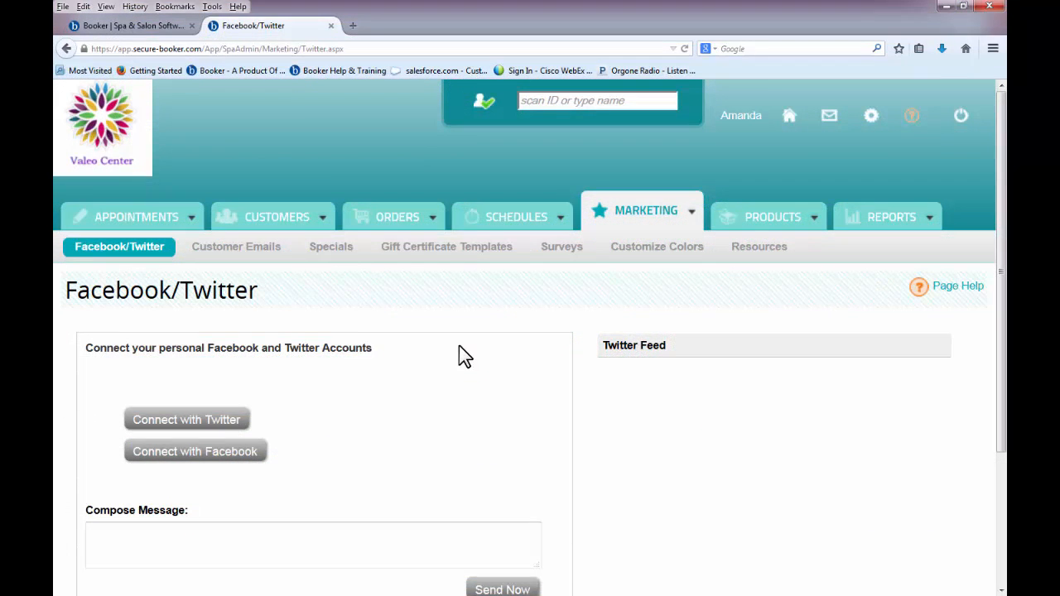
Paste the SUMMER 15%-off promotional message into the Compose Message box
scroll(459, 347, "down", 3)
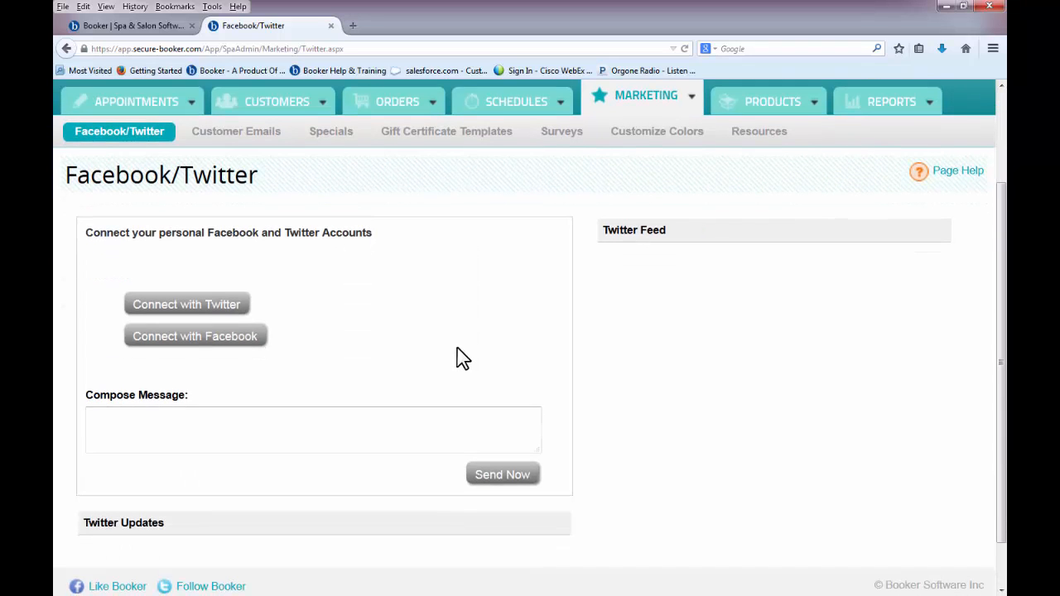
left_click(401, 422)
type("Enter code SUMMER when booking and get 15% off!")
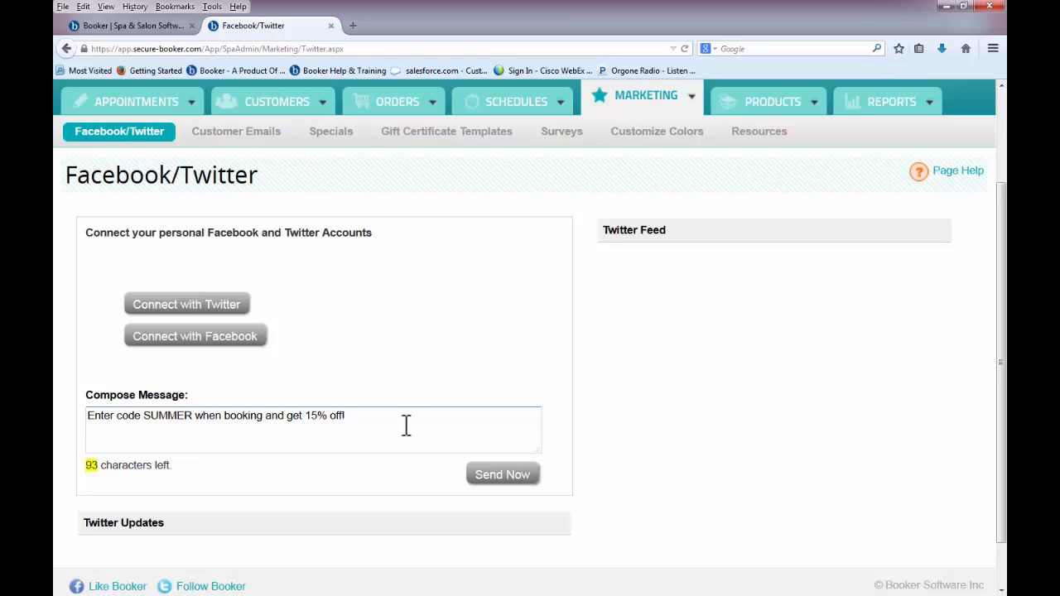
left_click(277, 134)
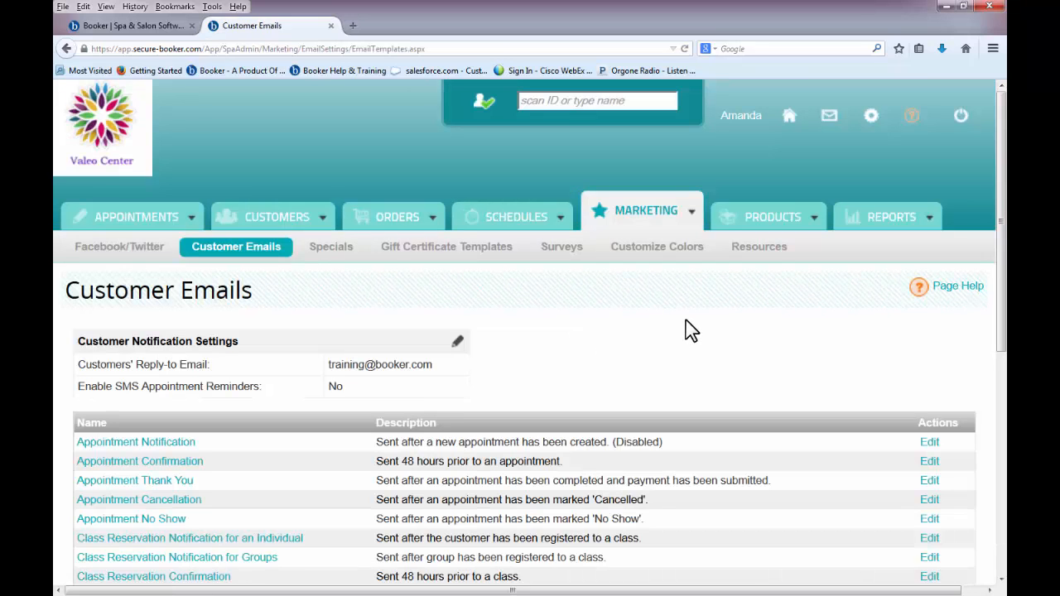
Set SMS reminders to Yes in Notification Settings for 24-hour appointment reminders and save
scroll(691, 331, "down", 3)
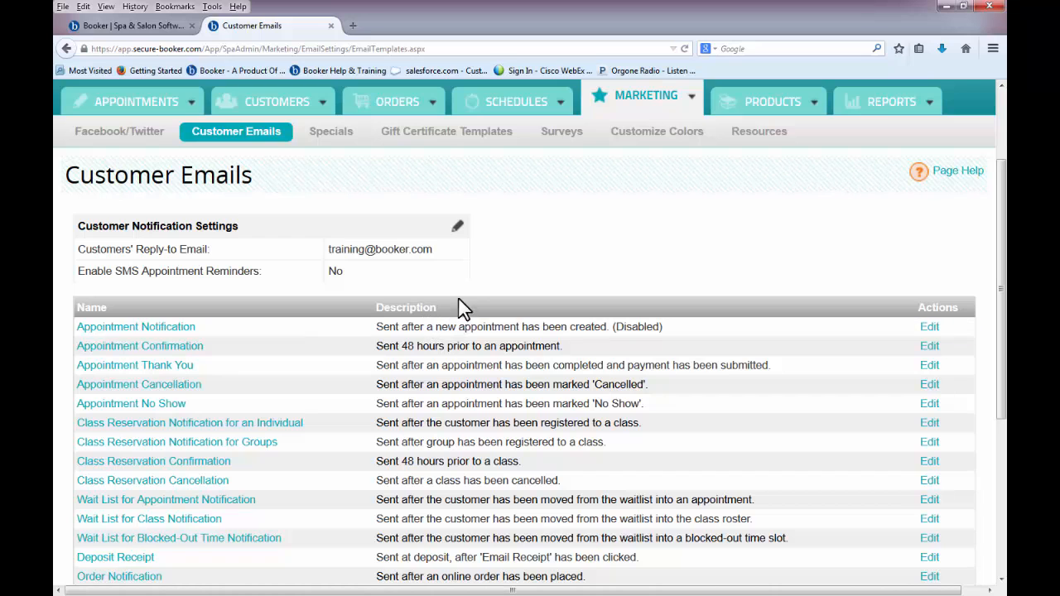
left_click(460, 229)
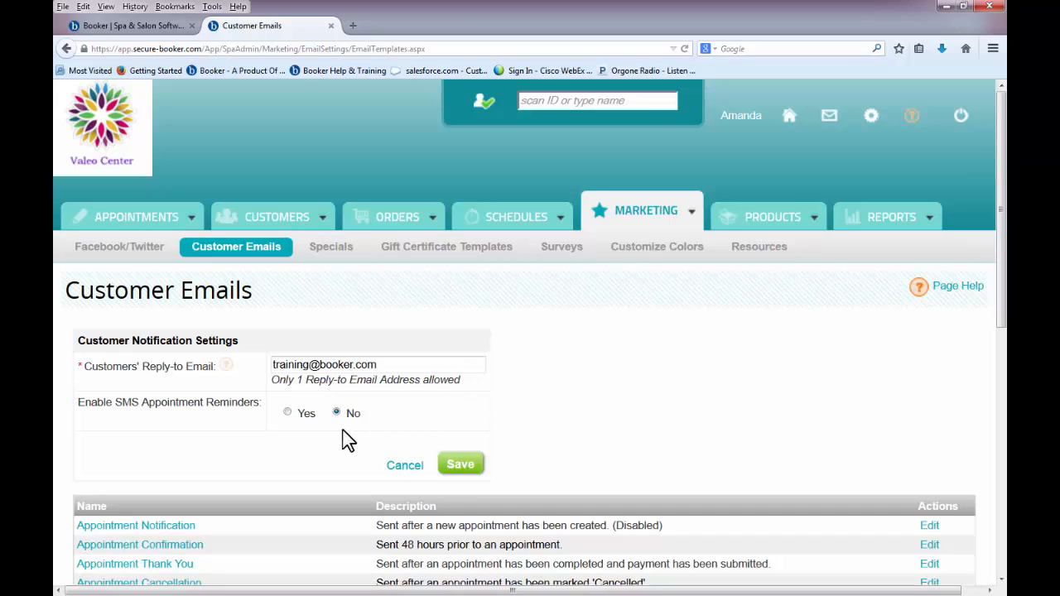
left_click(305, 416)
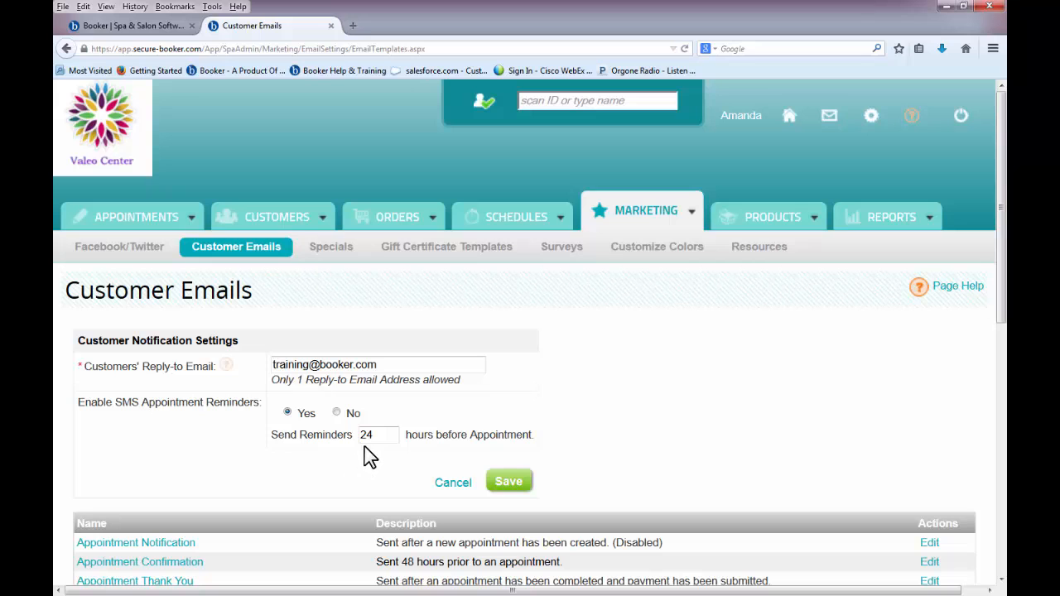
left_click(501, 487)
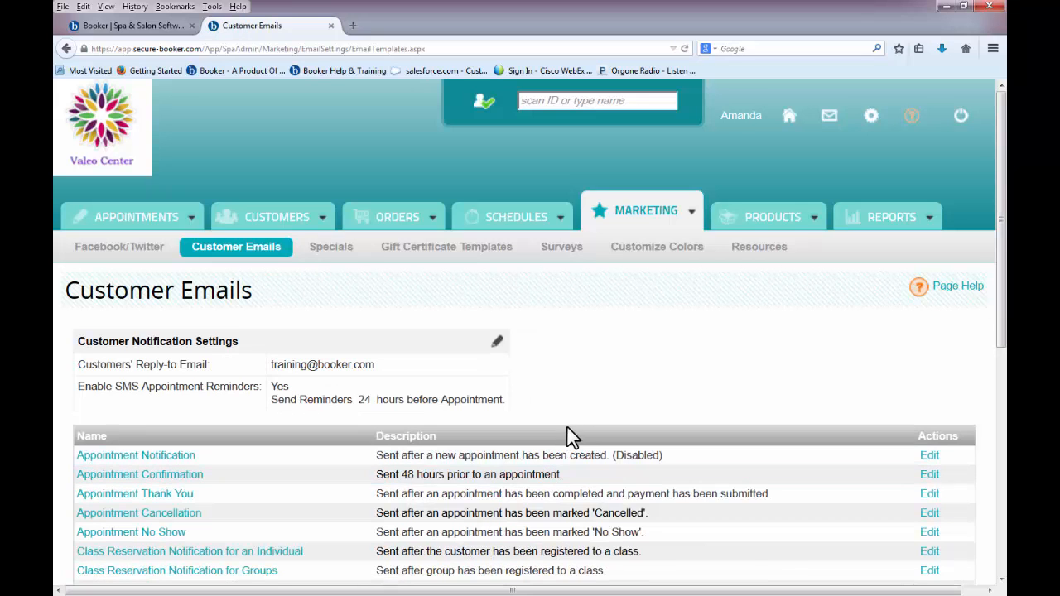
scroll(575, 419, "down", 1)
scroll(572, 408, "down", 2)
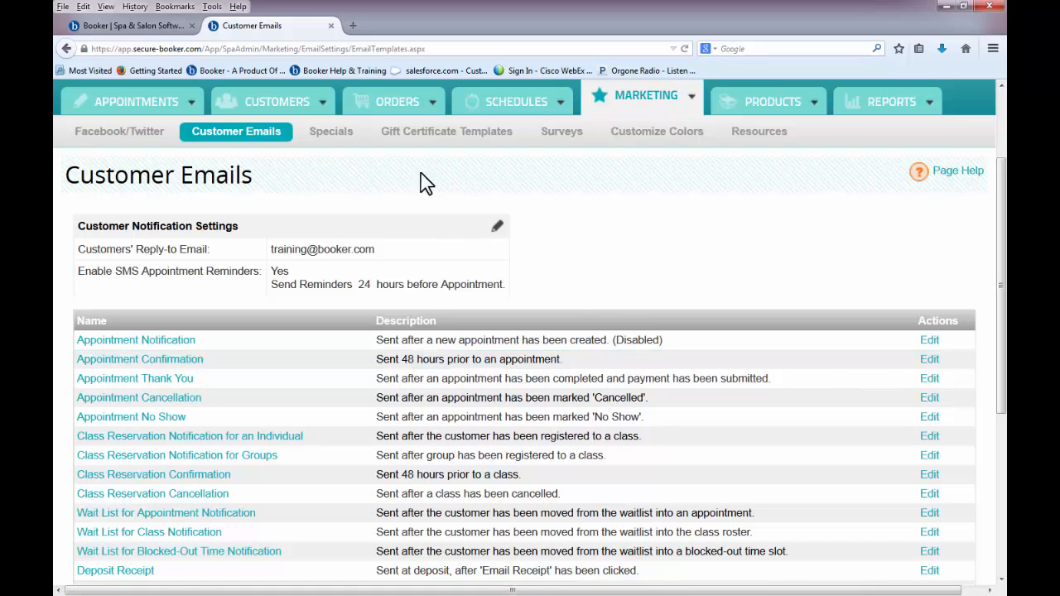
left_click(342, 137)
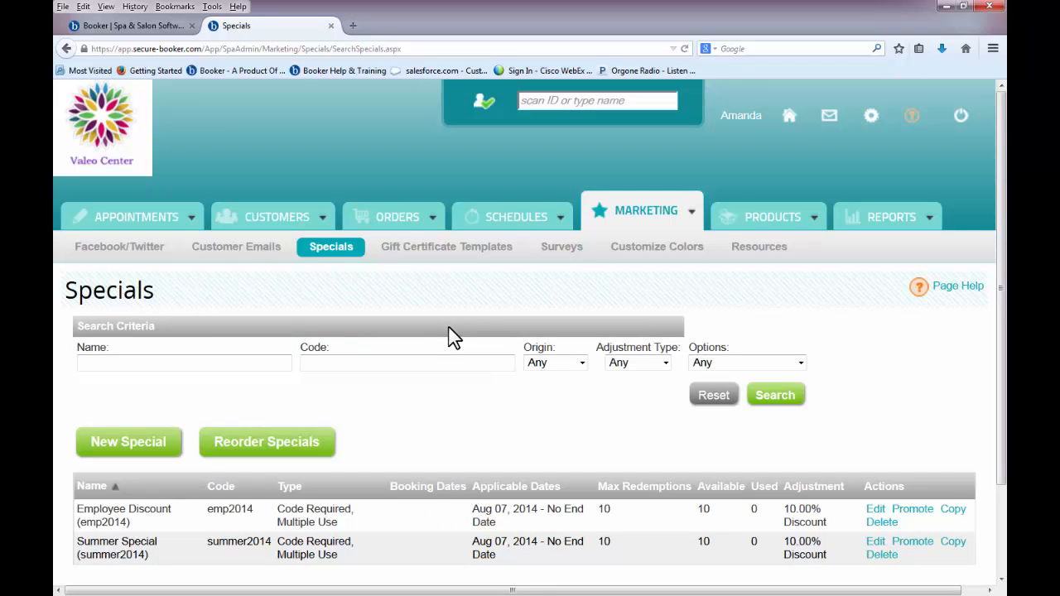
Start a new special named Locals Discount with type Code Required, Multiple Use
left_click(454, 367)
left_click(177, 446)
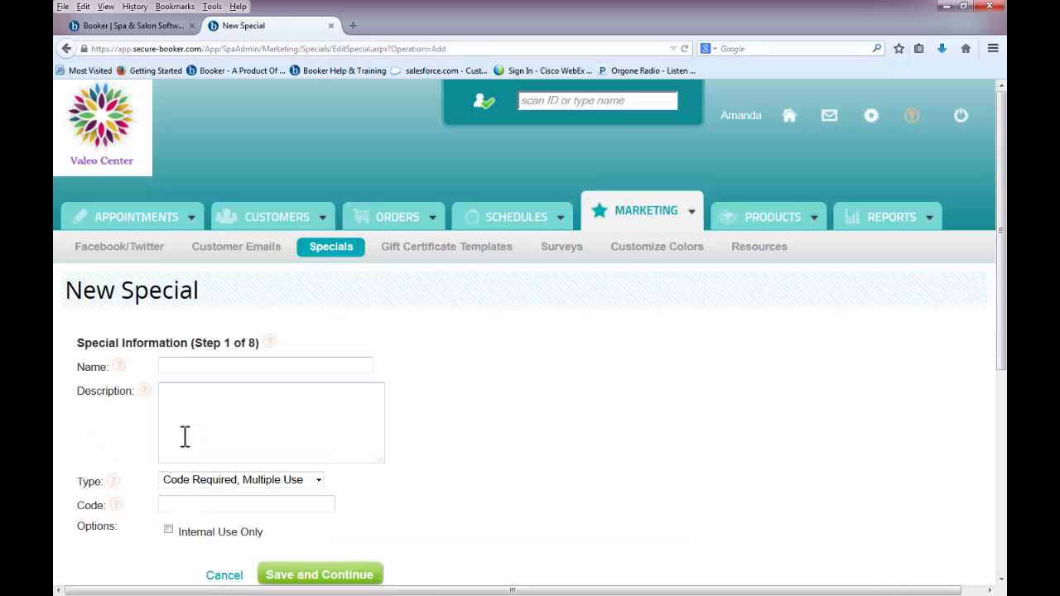
scroll(431, 418, "down", 3)
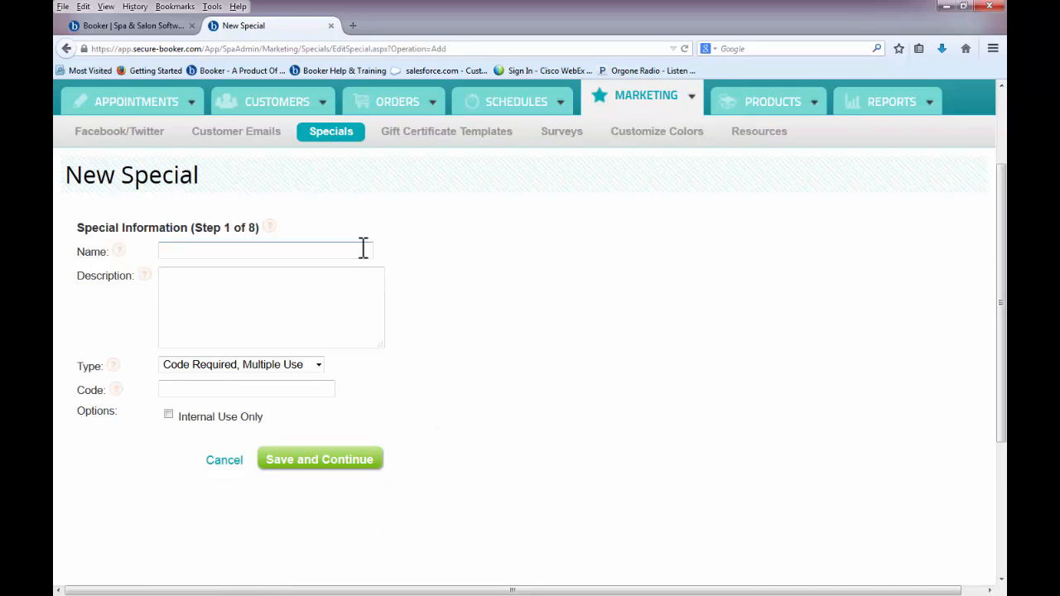
type("Locals Discount")
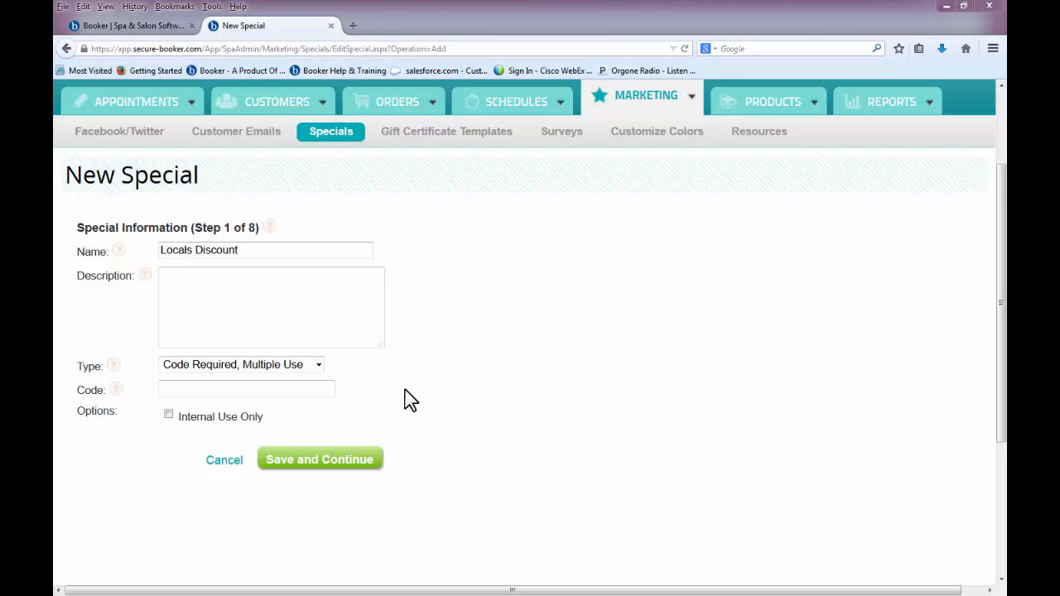
left_click(319, 371)
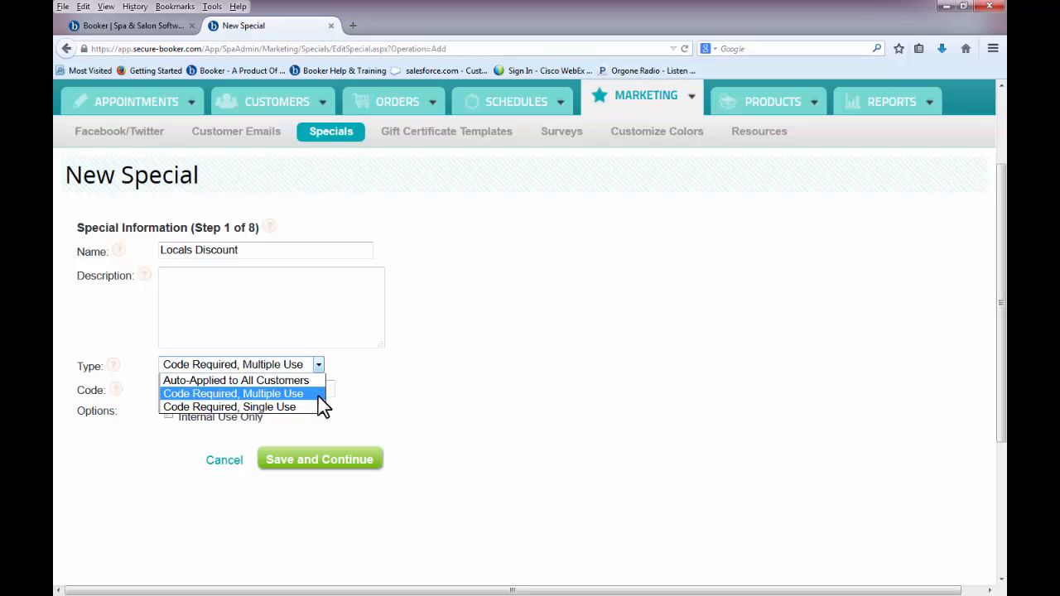
left_click(318, 395)
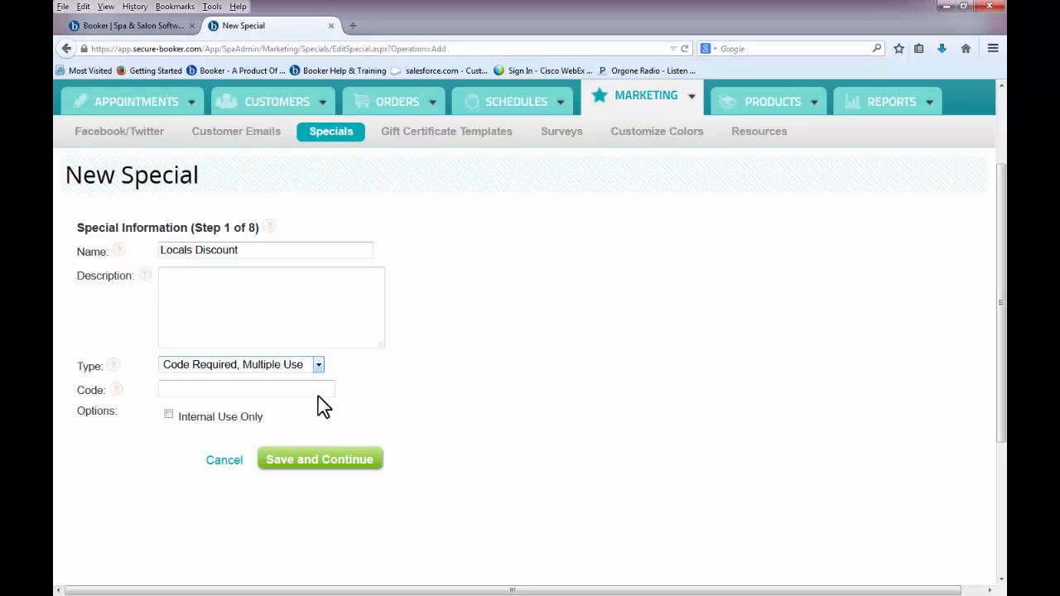
Give the special the code locals2014 and mark it Internal Use Only
left_click(321, 389)
type("locals")
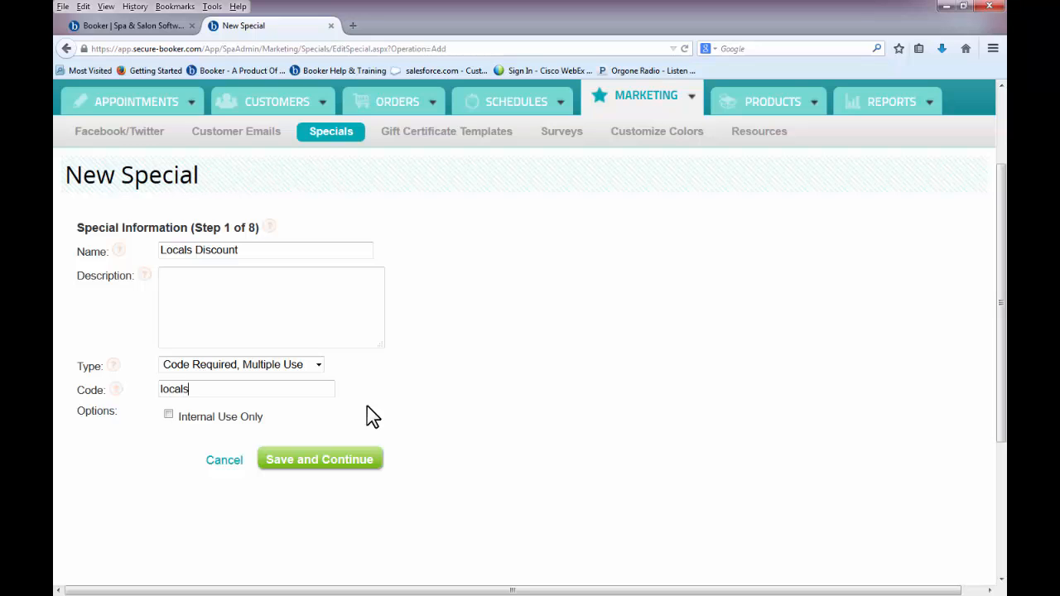
type("2014")
left_click(168, 415)
Advance past the booking date range and set the start date to Aug 7, 2014
left_click(279, 467)
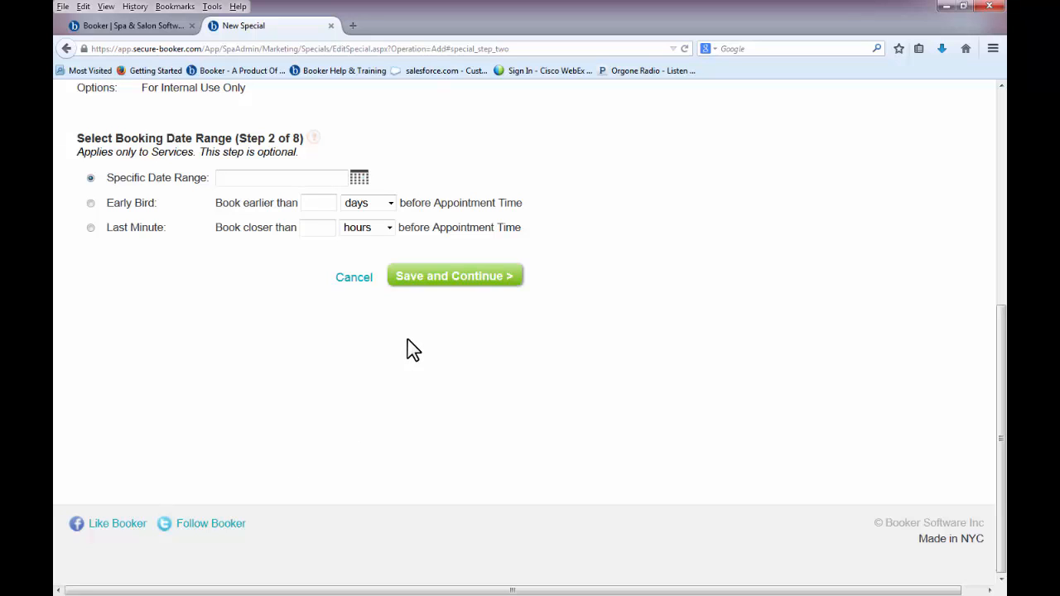
left_click(425, 287)
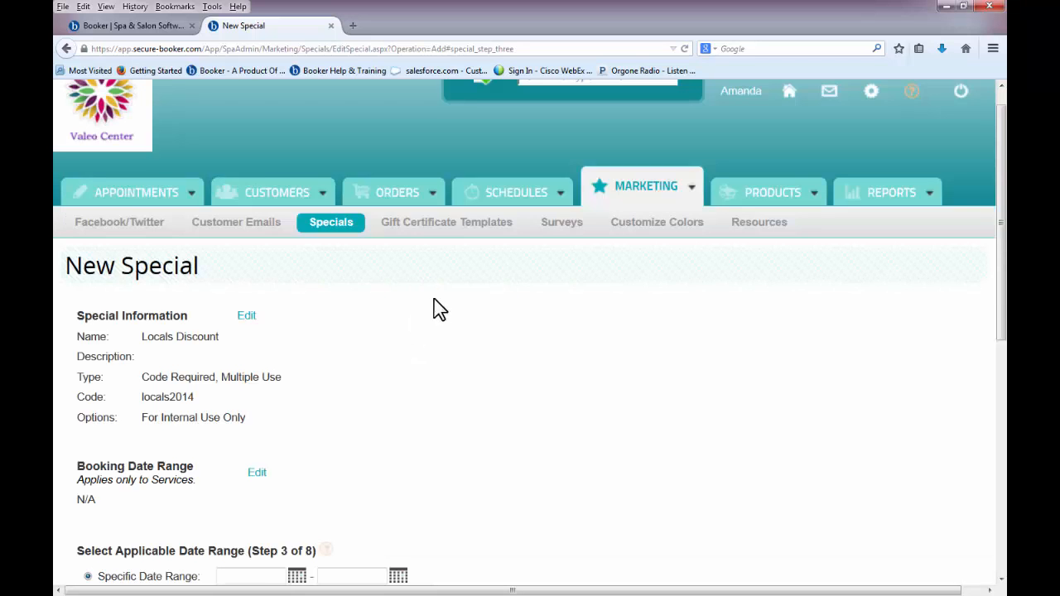
scroll(528, 413, "down", 3)
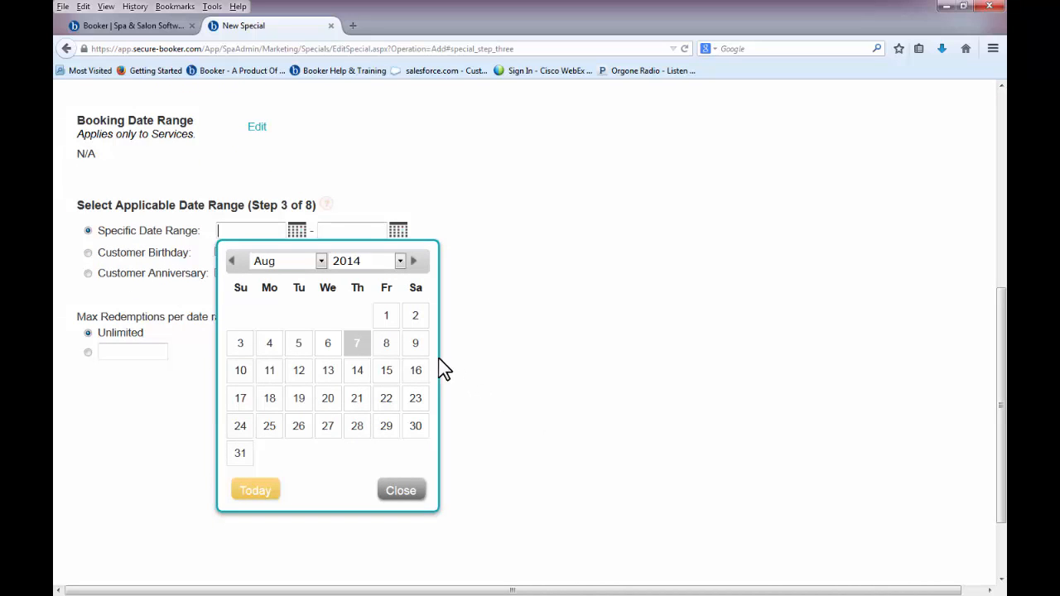
left_click(367, 357)
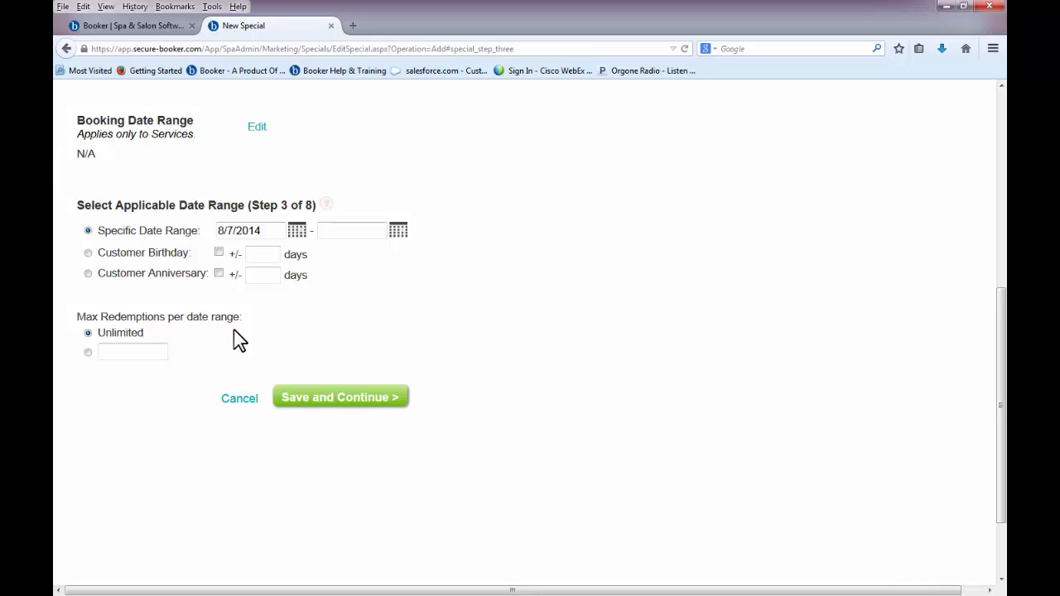
Limit the special to a maximum of 10 redemptions and save the date range
left_click(89, 352)
scroll(89, 352, "down", 2)
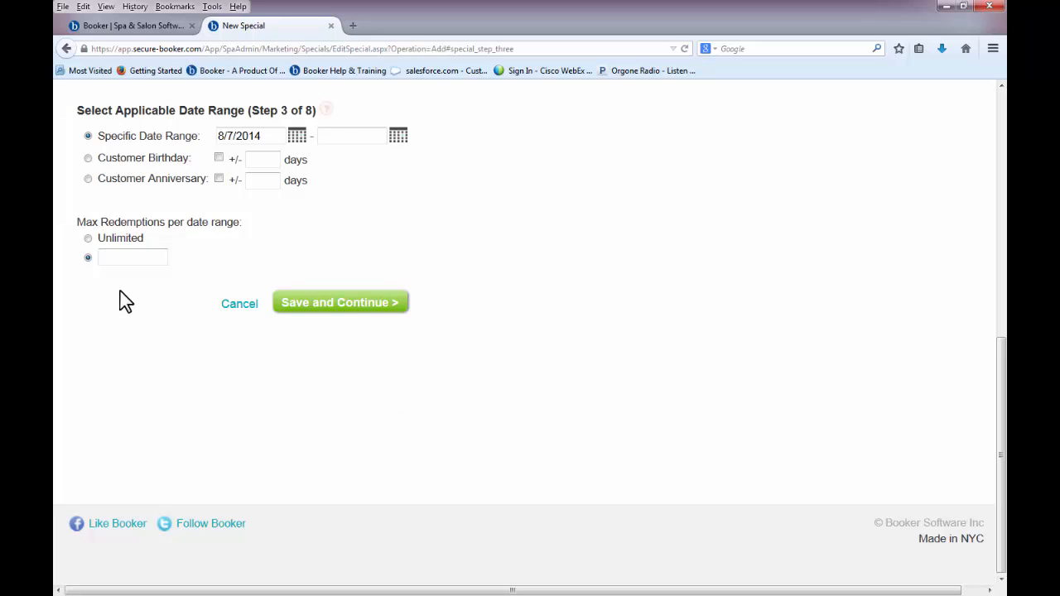
left_click(144, 259)
type("10")
left_click(281, 308)
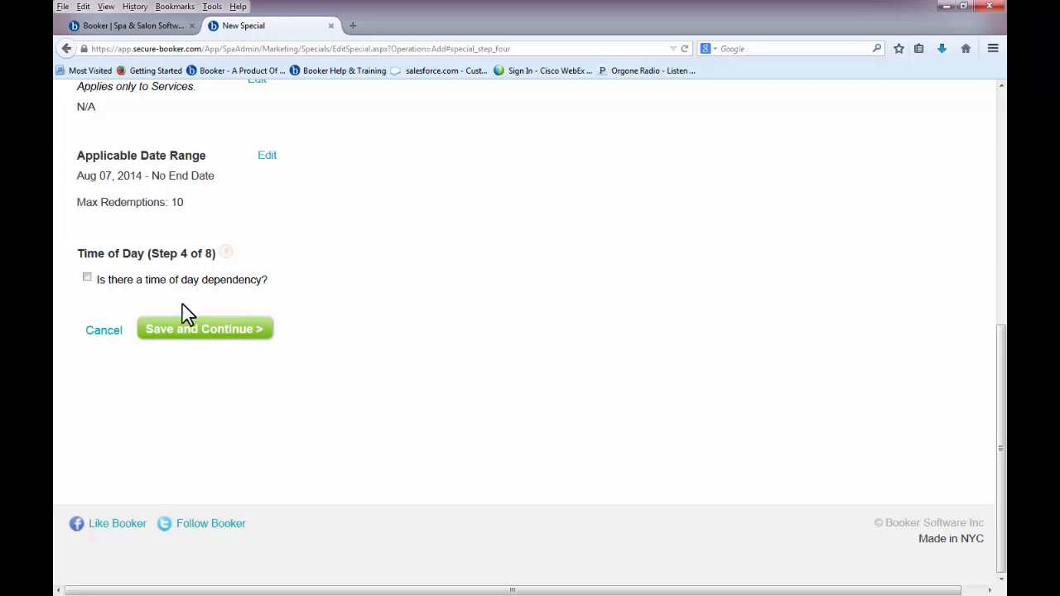
Leave the special with no time-of-day restriction and continue
left_click(86, 278)
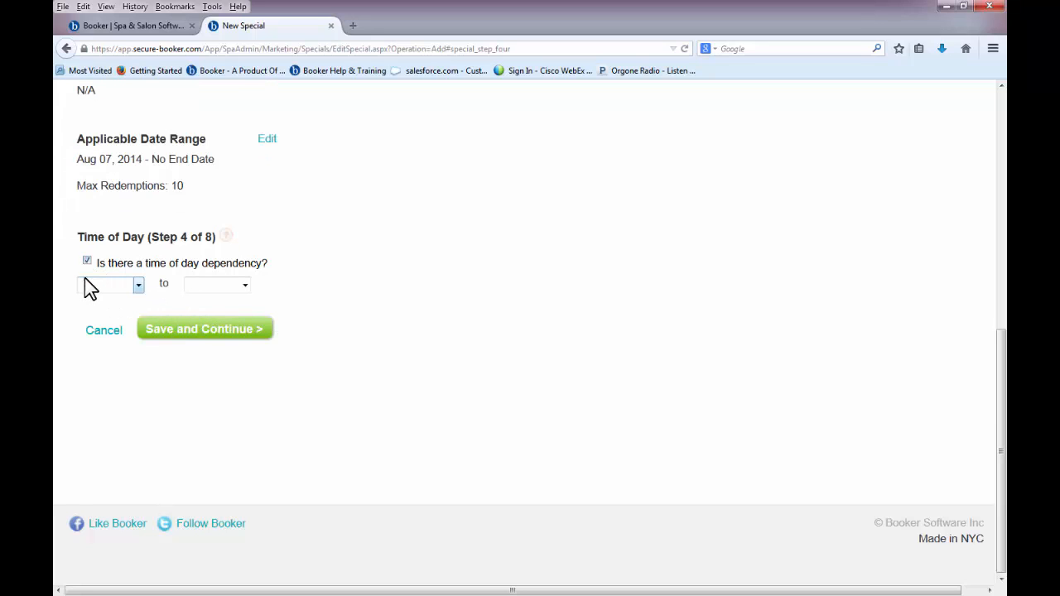
left_click(130, 289)
left_click(130, 290)
left_click(88, 262)
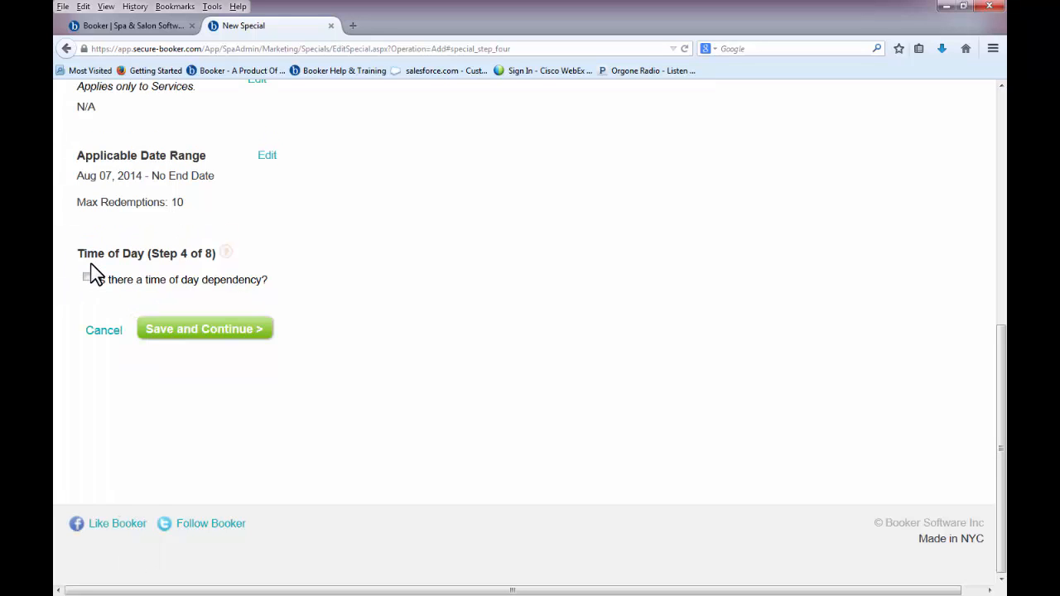
left_click(154, 331)
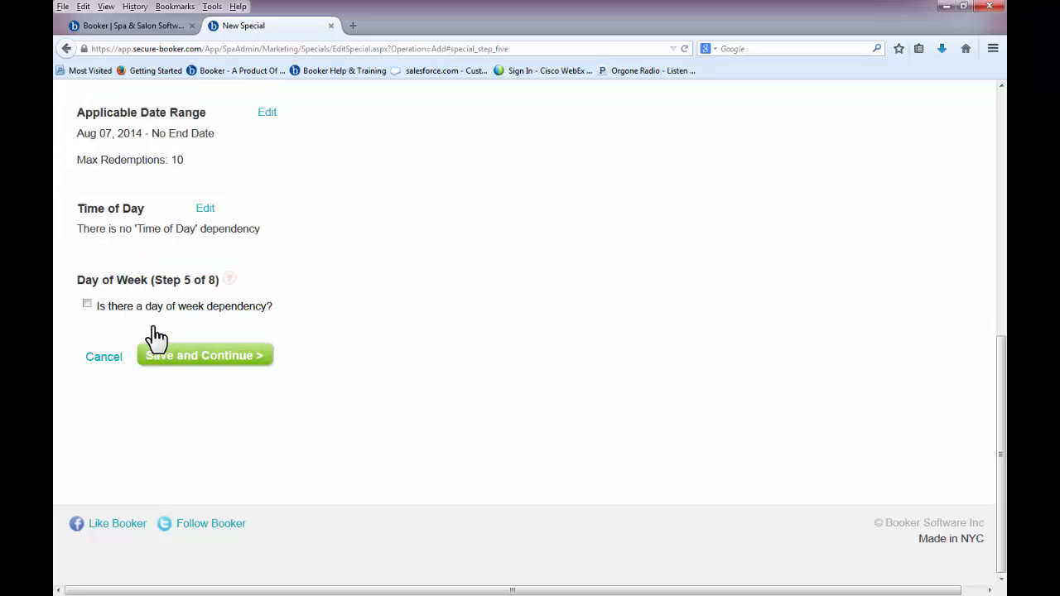
Restrict the special to Monday through Thursday
left_click(87, 305)
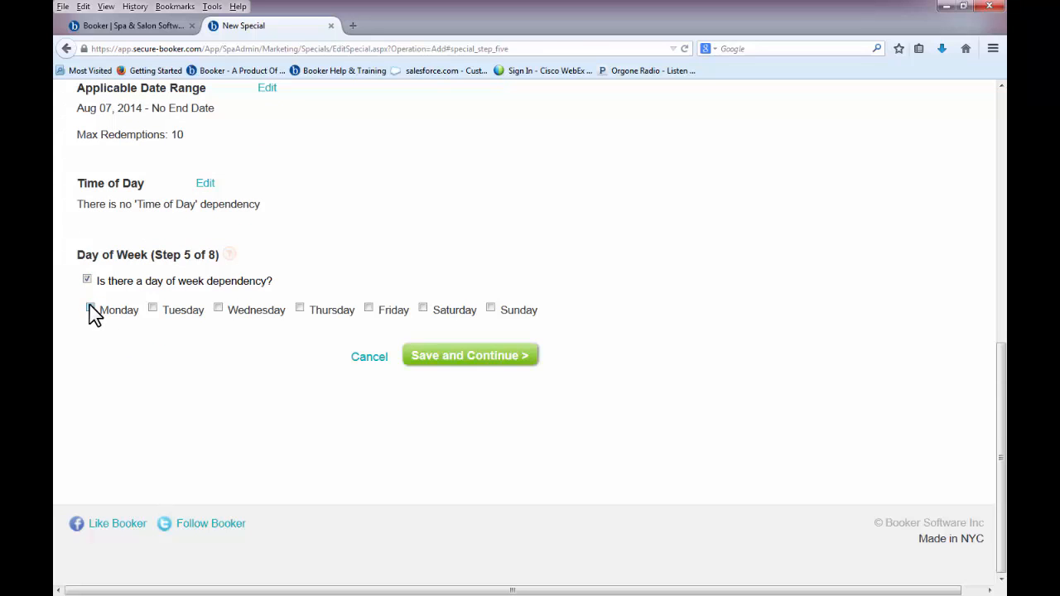
left_click(90, 308)
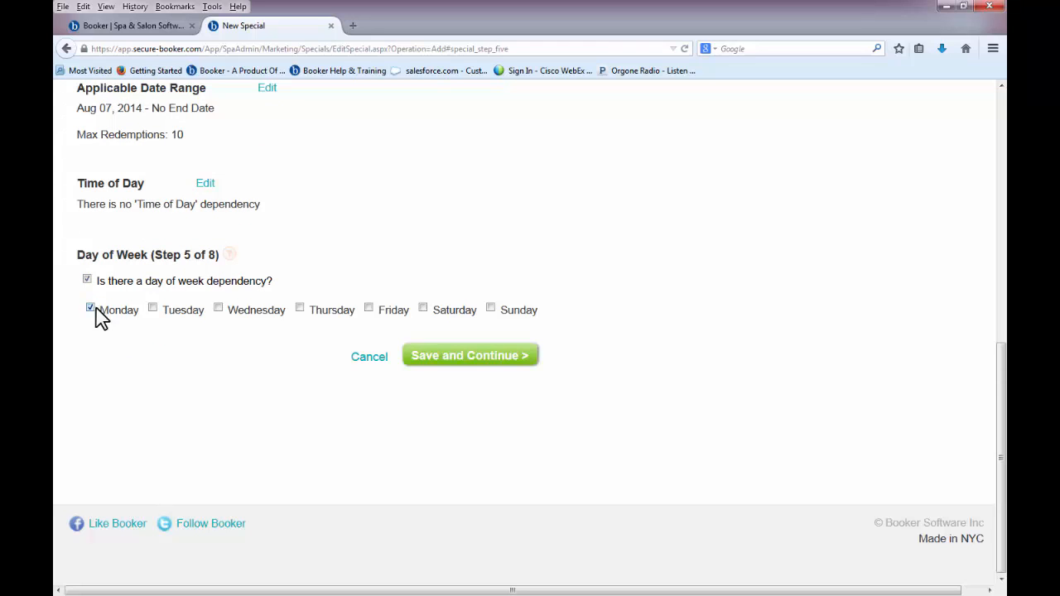
left_click(219, 308)
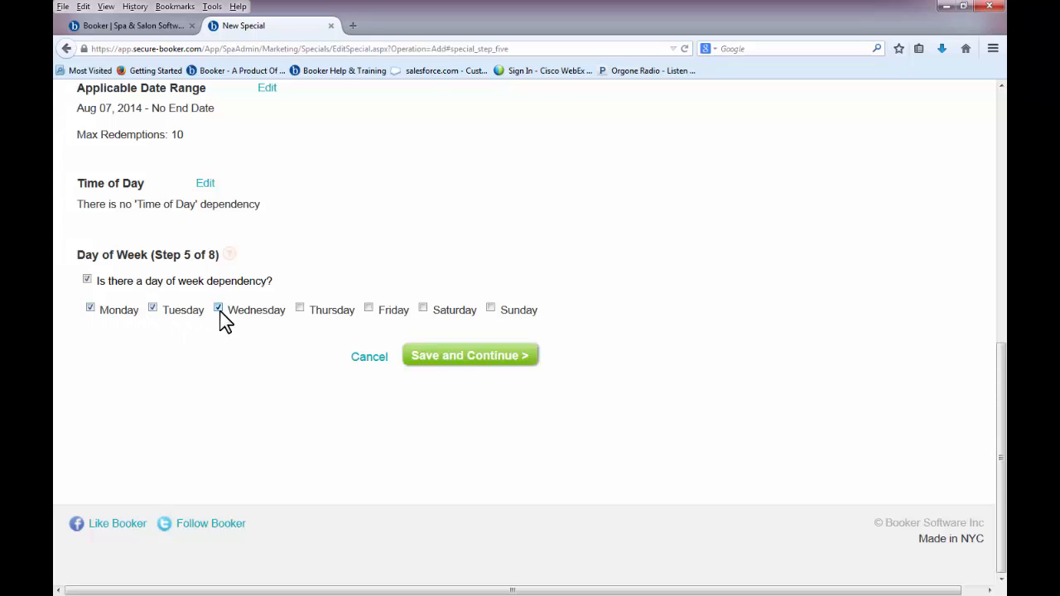
left_click(300, 308)
left_click(420, 365)
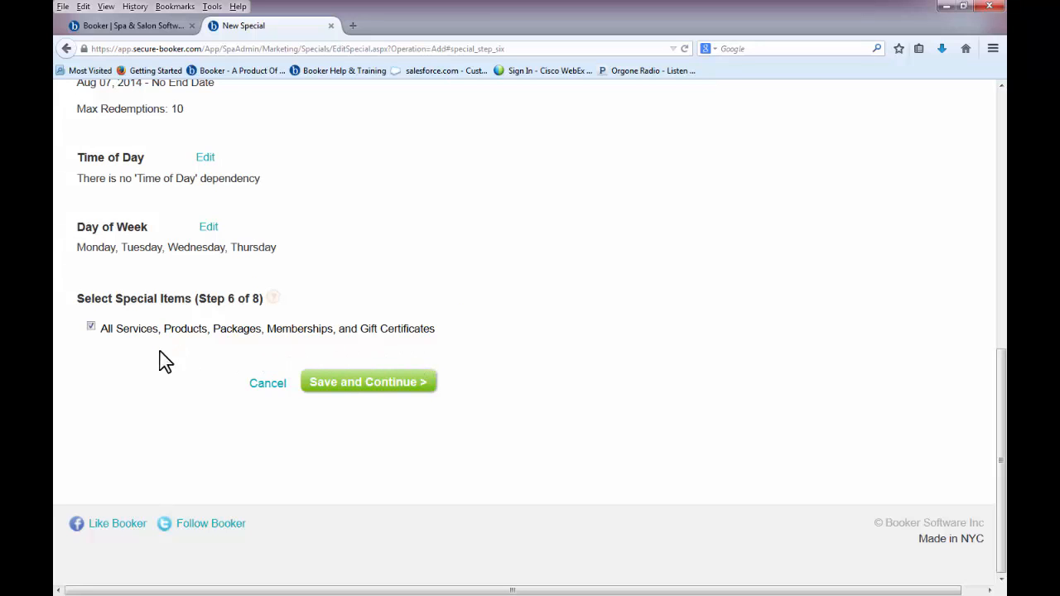
Apply the special to All Products instead of every item type
left_click(91, 327)
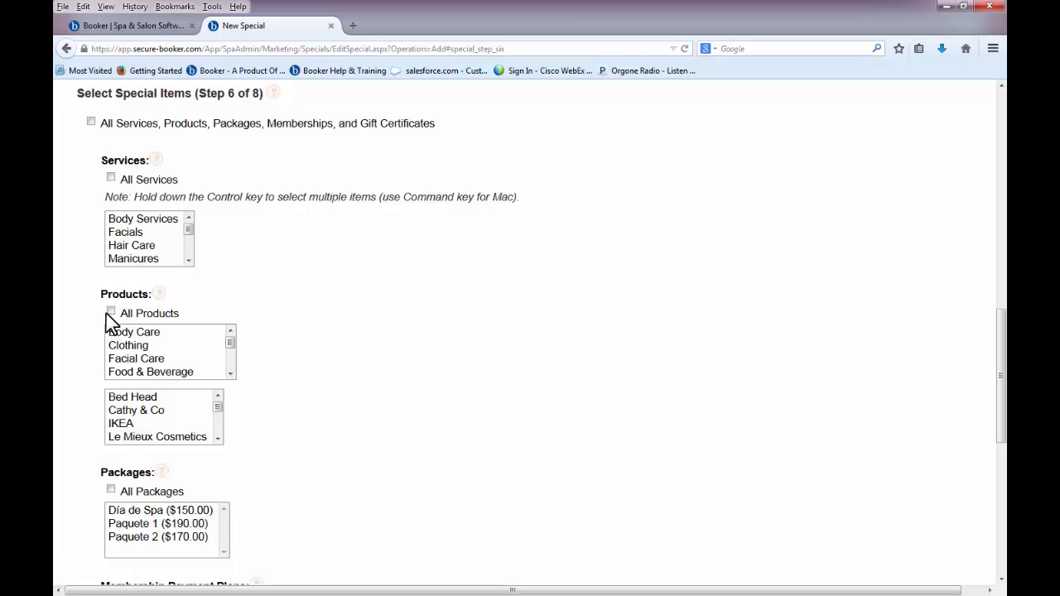
left_click(111, 312)
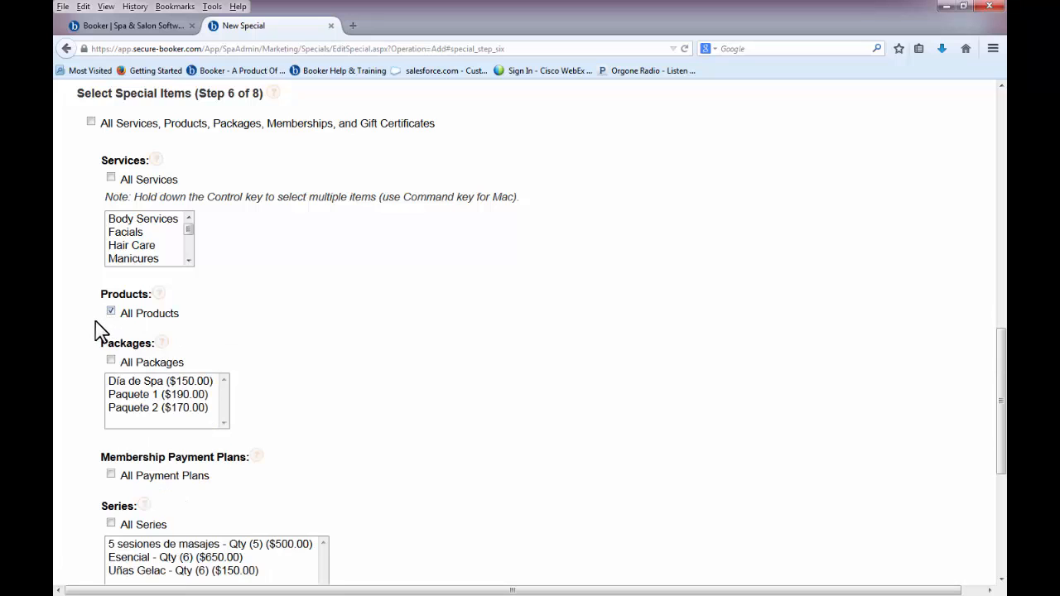
scroll(97, 331, "down", 6)
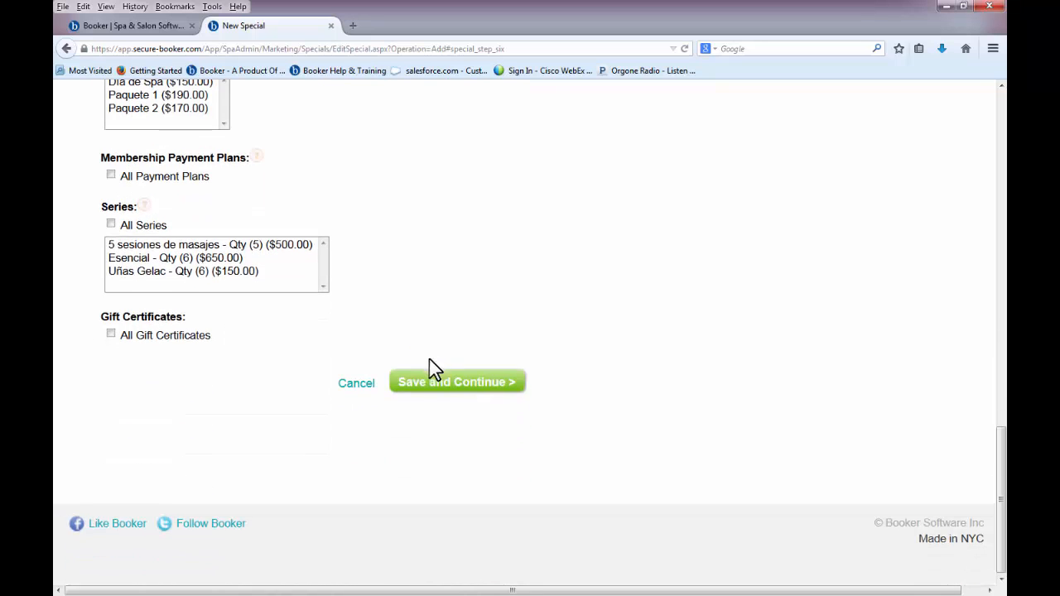
left_click(434, 383)
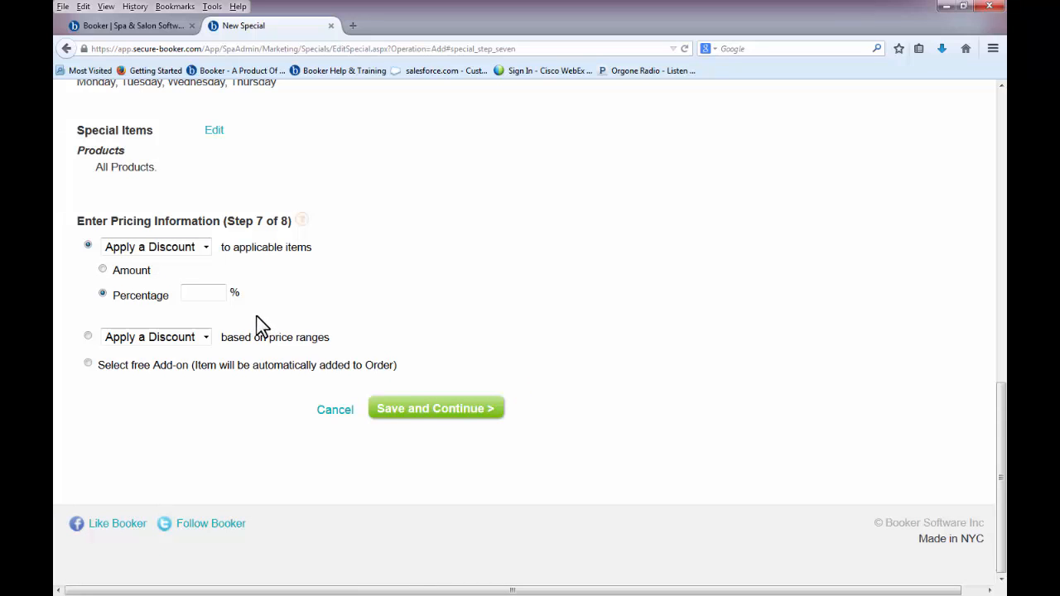
Set a 10% discount, keep it combinable with other specials, and confirm it
left_click(220, 298)
type("10")
left_click(392, 410)
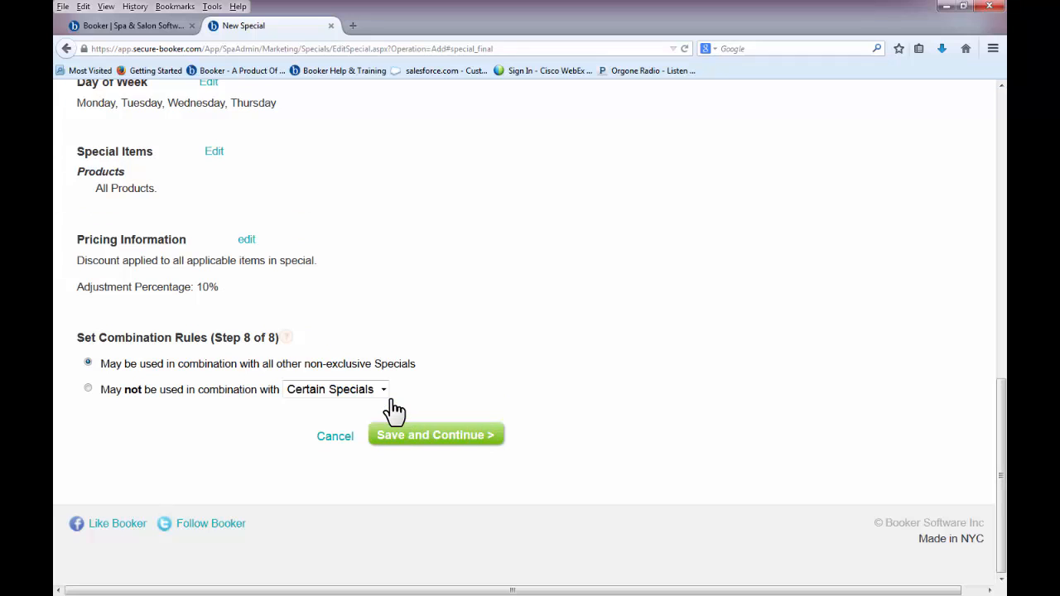
left_click(402, 439)
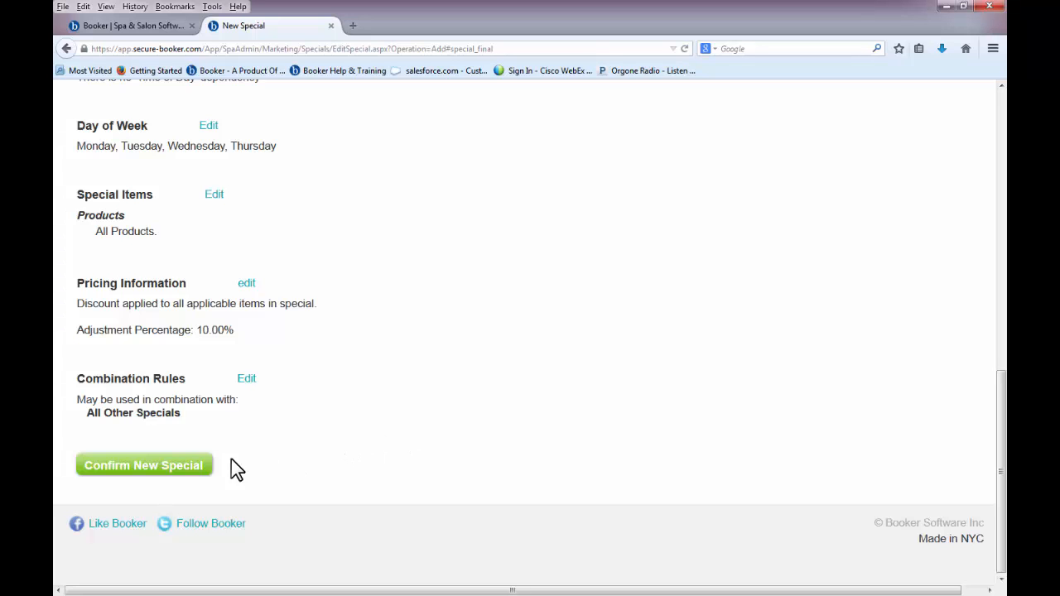
left_click(206, 465)
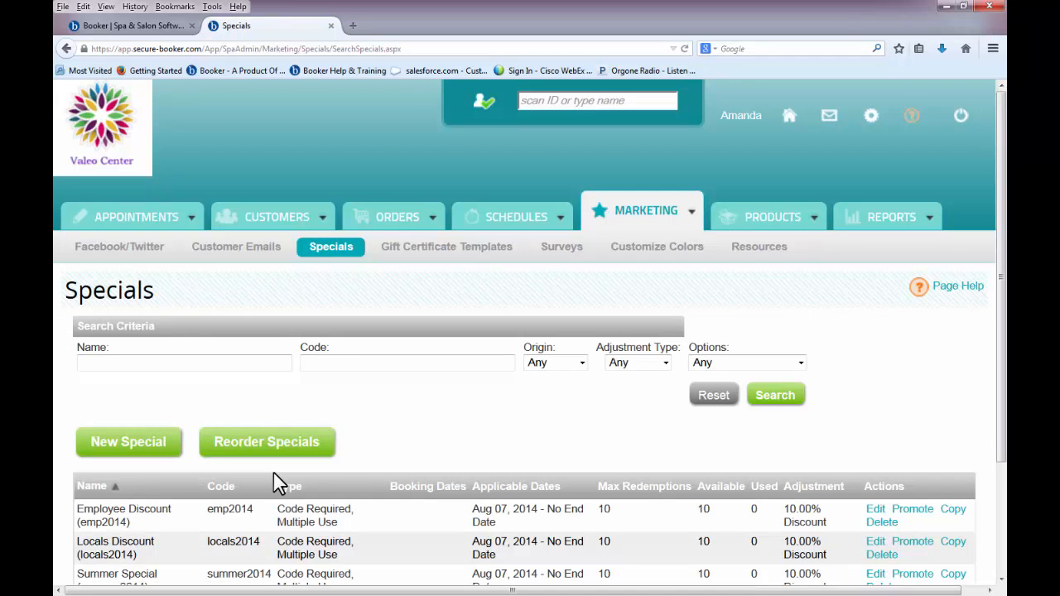
Add a gift certificate template named Summer and open it in the designer
left_click(401, 253)
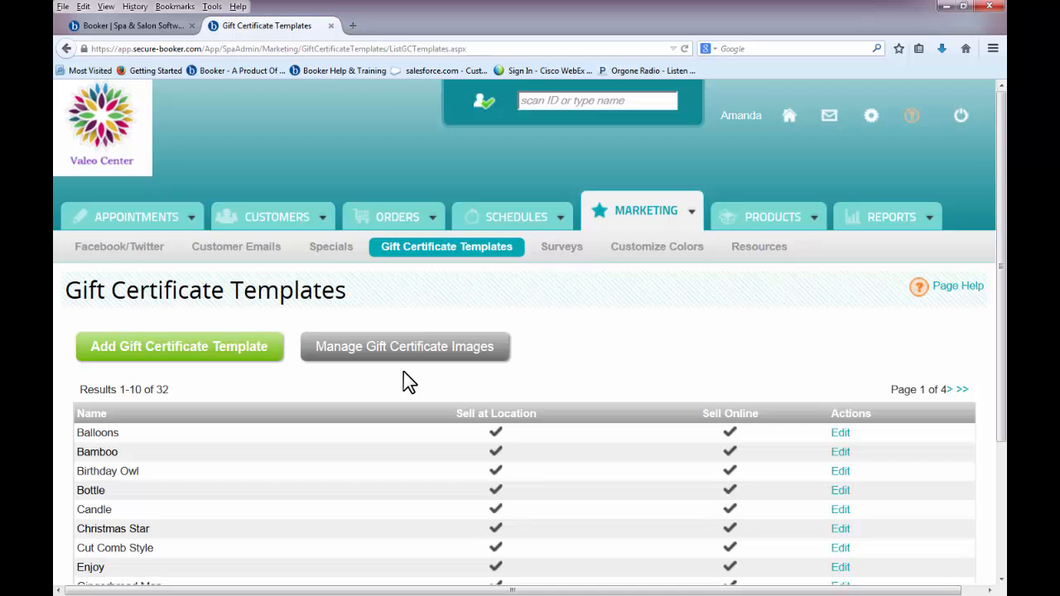
scroll(403, 373, "down", 3)
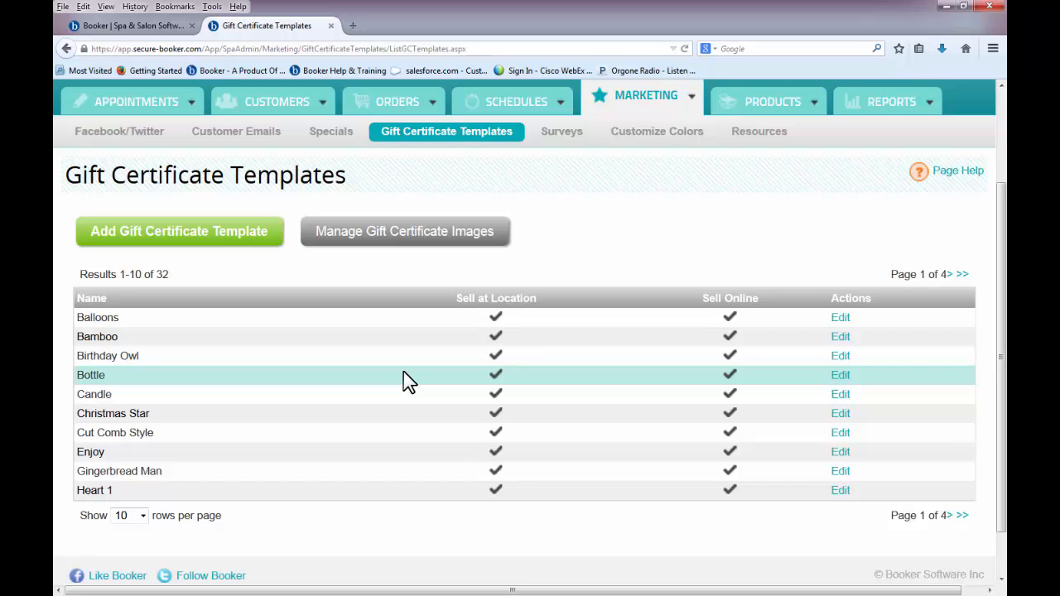
left_click(270, 247)
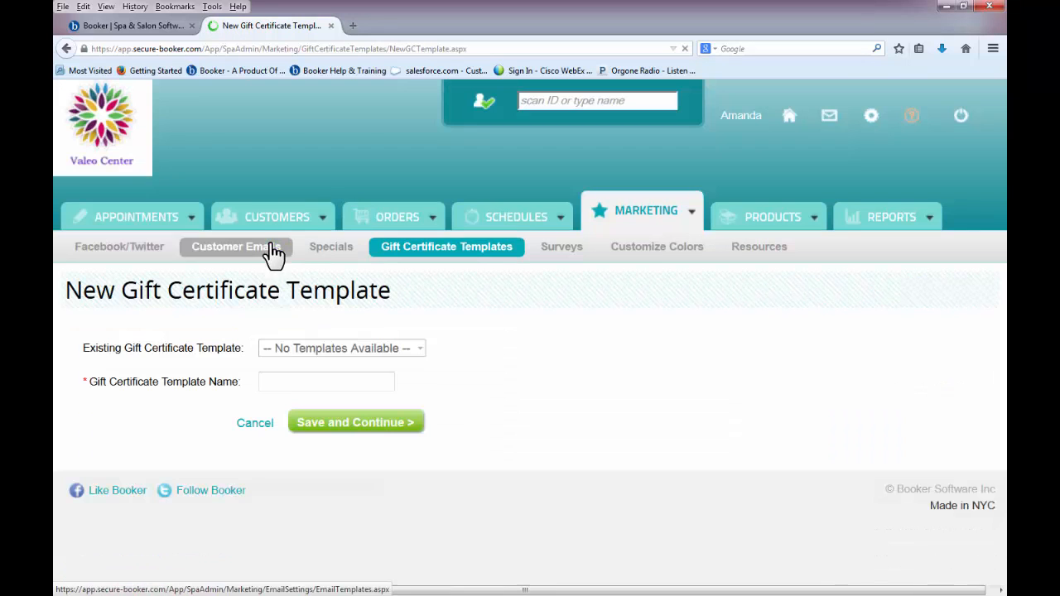
left_click(277, 382)
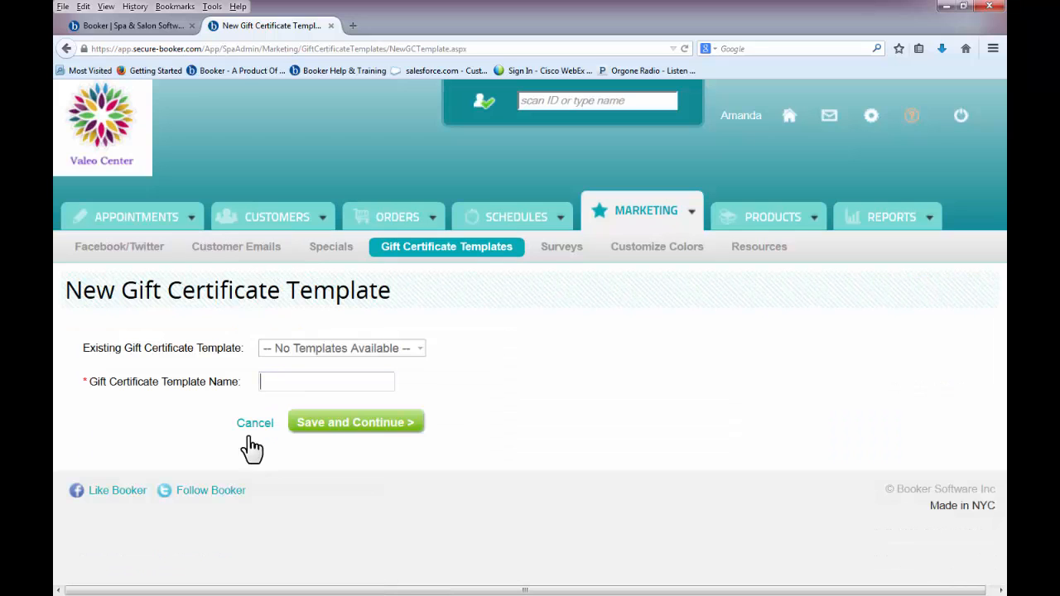
type("Summer")
left_click(300, 431)
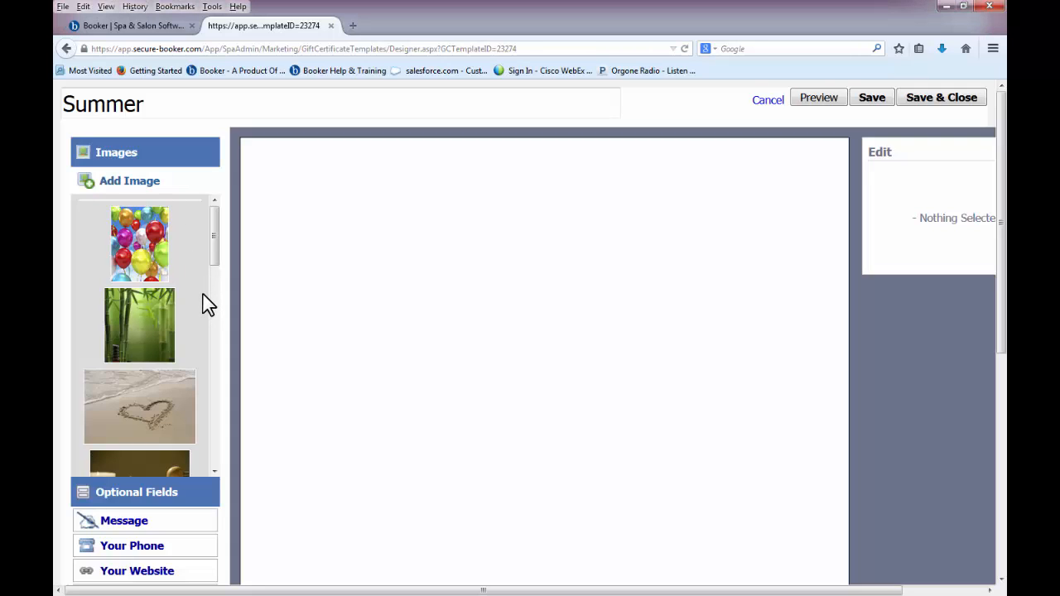
Place the heart-in-sand beach image on the certificate and enlarge it to fill the top area
scroll(207, 304, "down", 1)
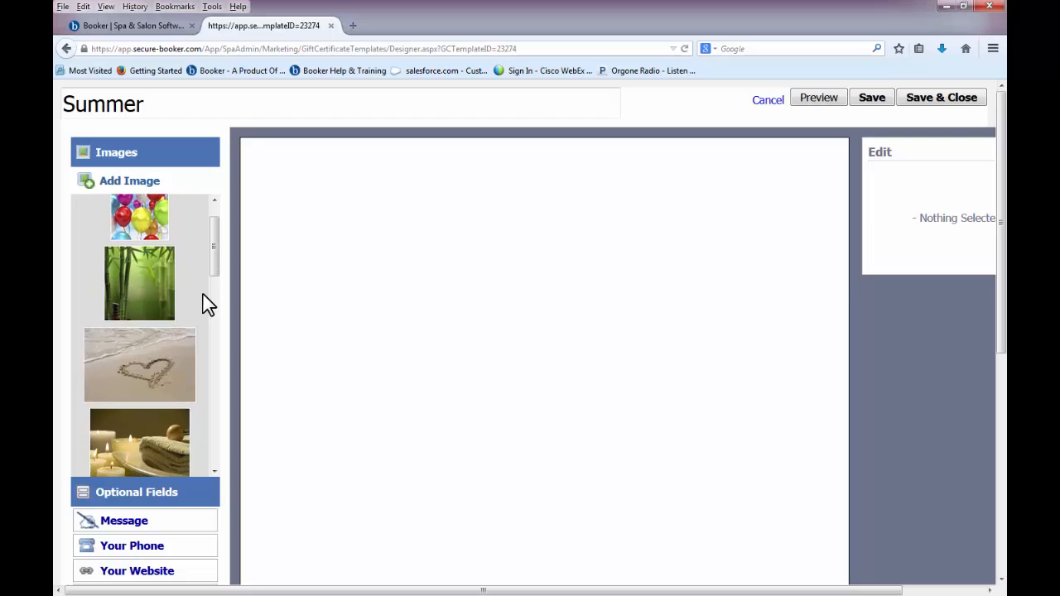
scroll(207, 305, "down", 1)
scroll(207, 305, "down", 1)
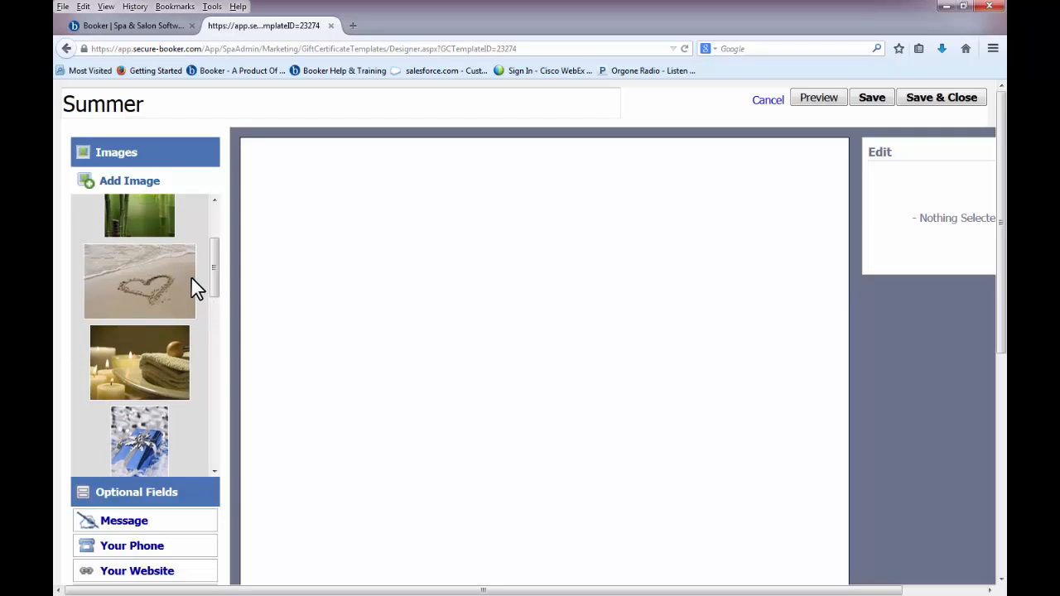
left_click_drag(184, 280, 360, 260)
left_click_drag(258, 218, 213, 123)
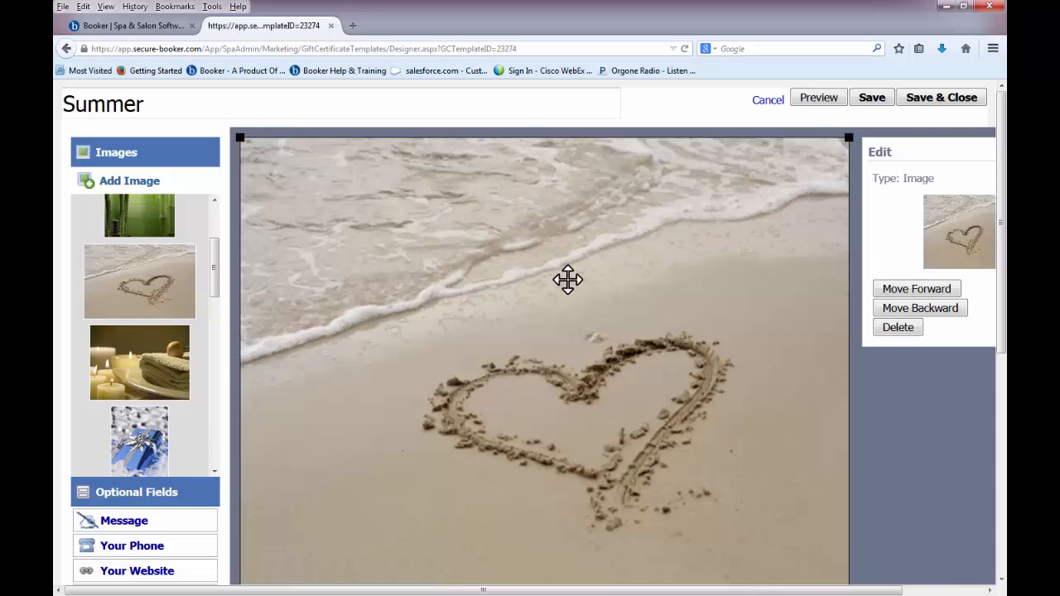
Move the A GIFT FOR and FROM rows under the image, add a Message field below FROM, and save
scroll(568, 280, "down", 5)
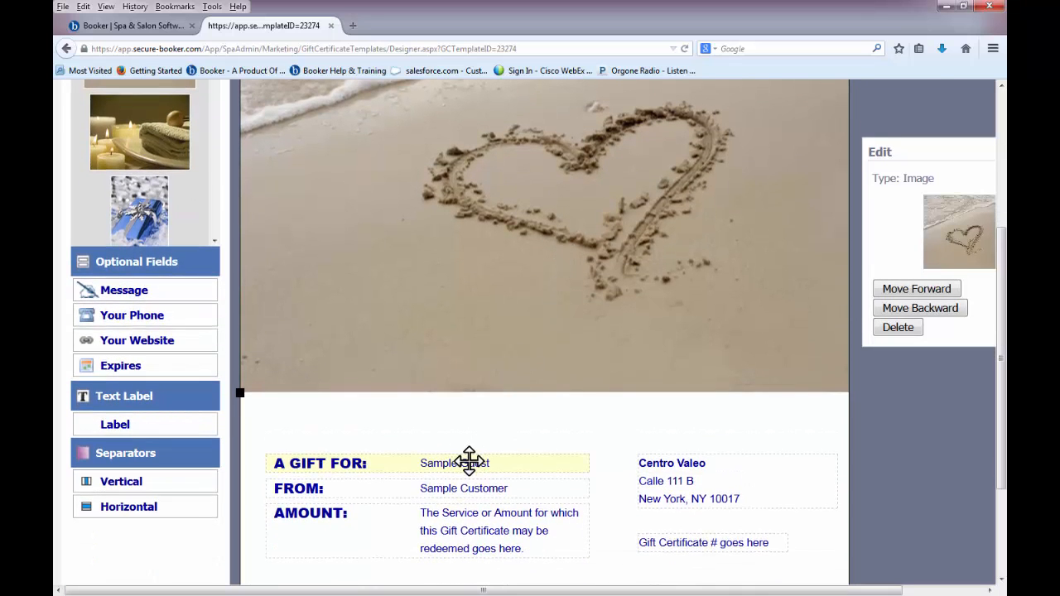
left_click_drag(468, 461, 446, 417)
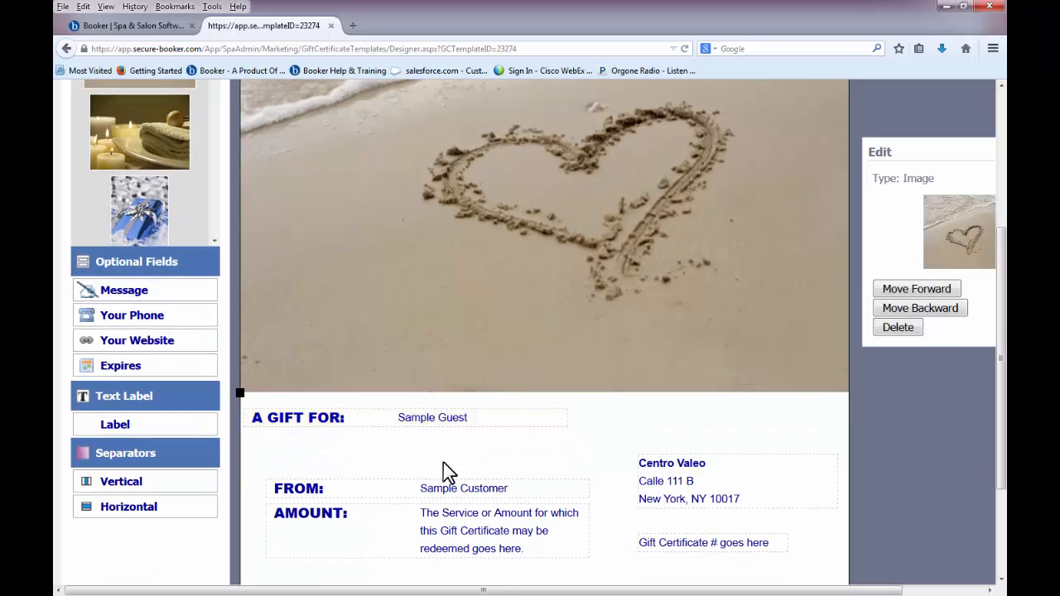
left_click_drag(428, 490, 405, 442)
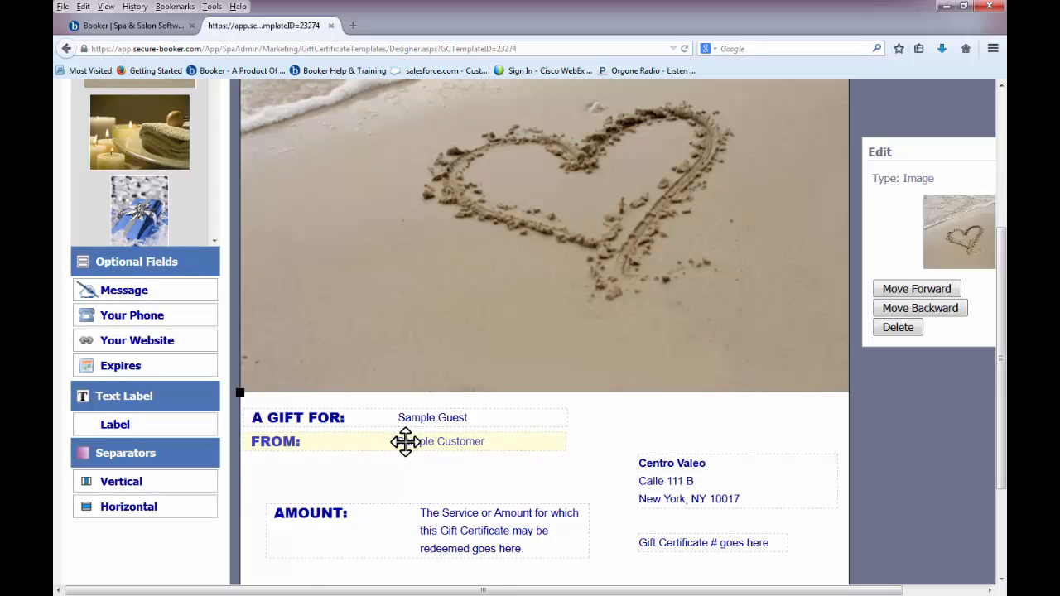
left_click_drag(173, 291, 348, 469)
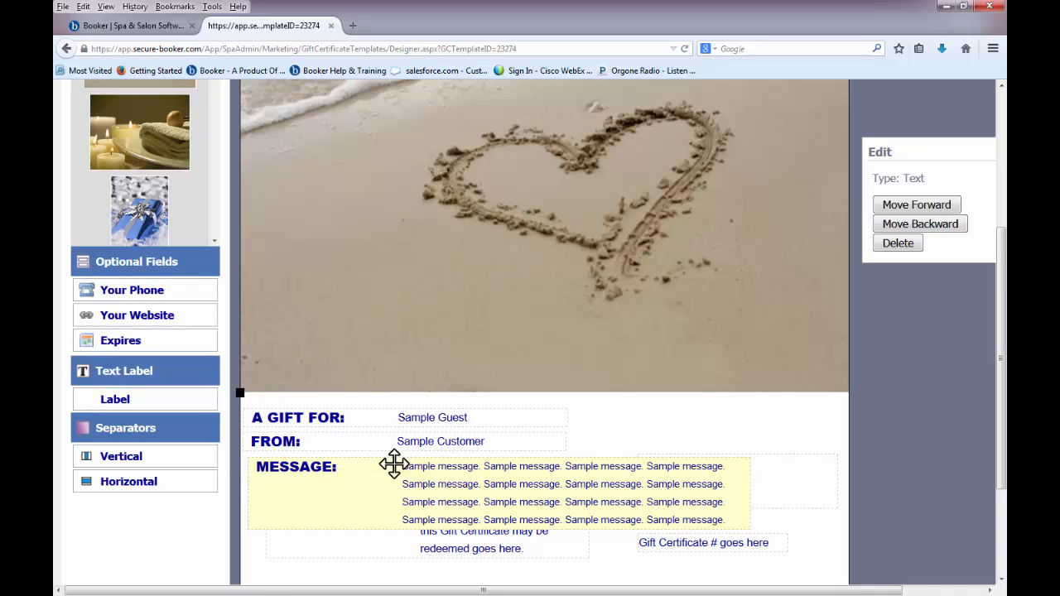
scroll(591, 451, "up", 5)
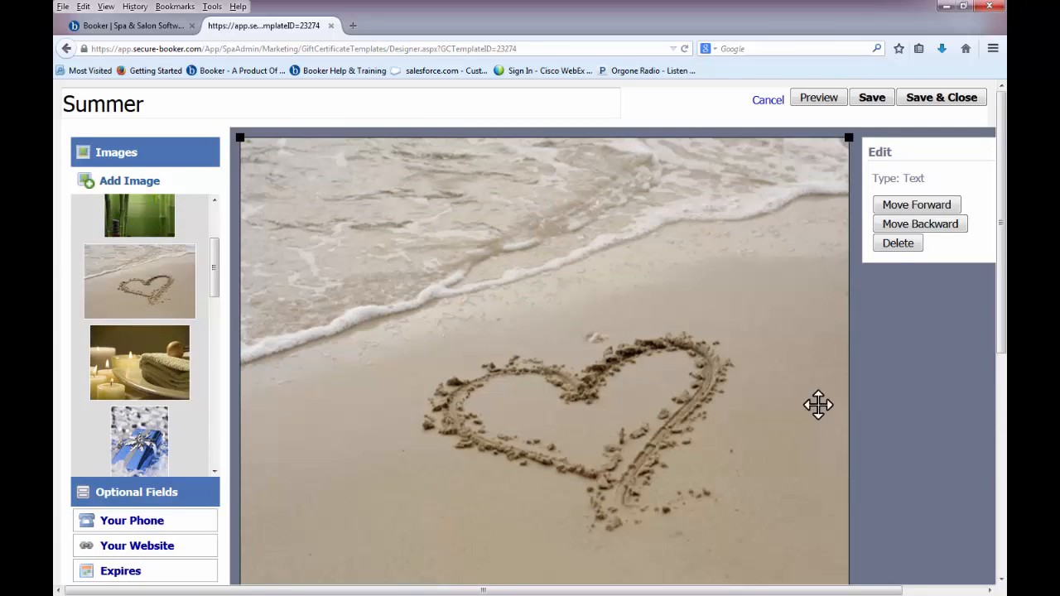
left_click(916, 103)
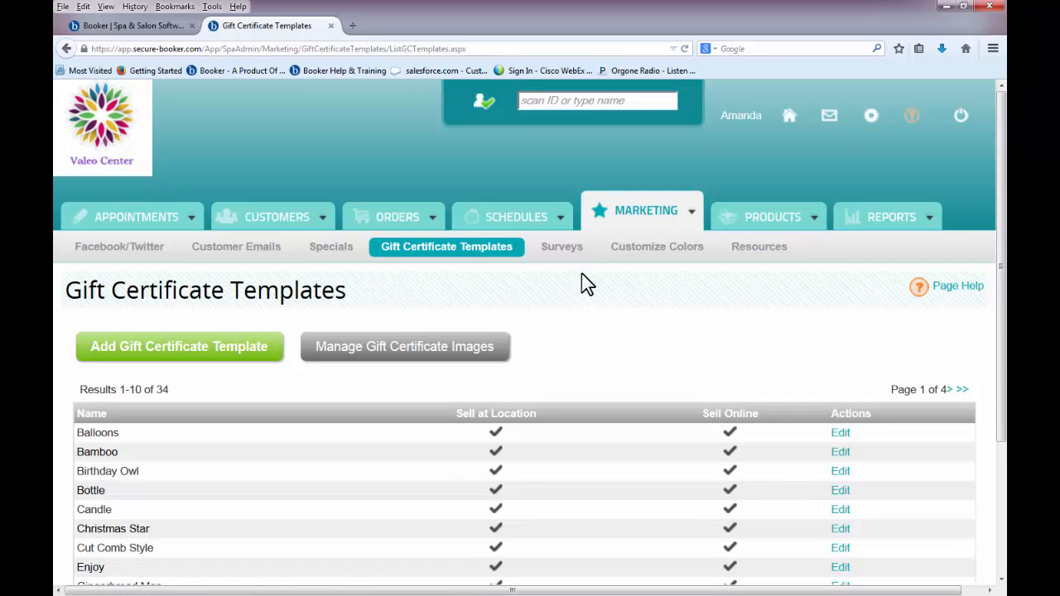
Open Surveys, preview the Customer Satisfaction Survey in the browser tab, then return to Manage Surveys
left_click(564, 248)
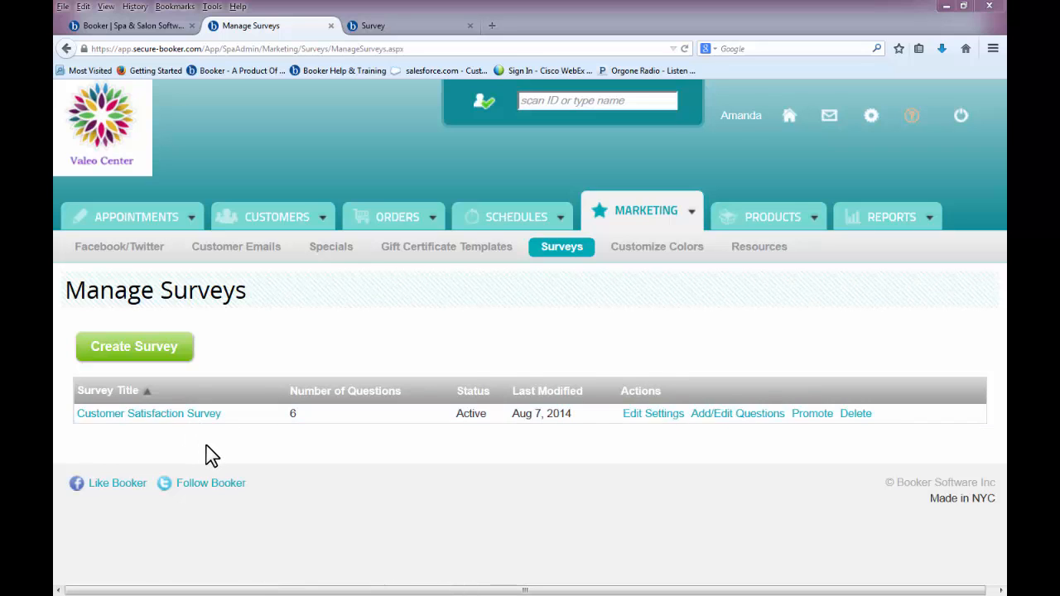
left_click(385, 25)
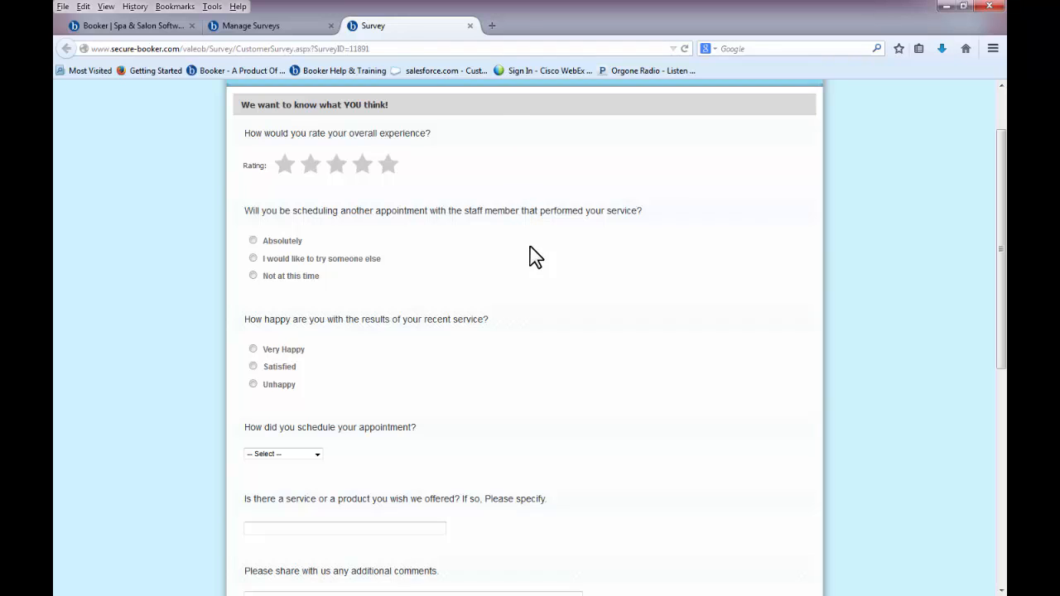
left_click(309, 30)
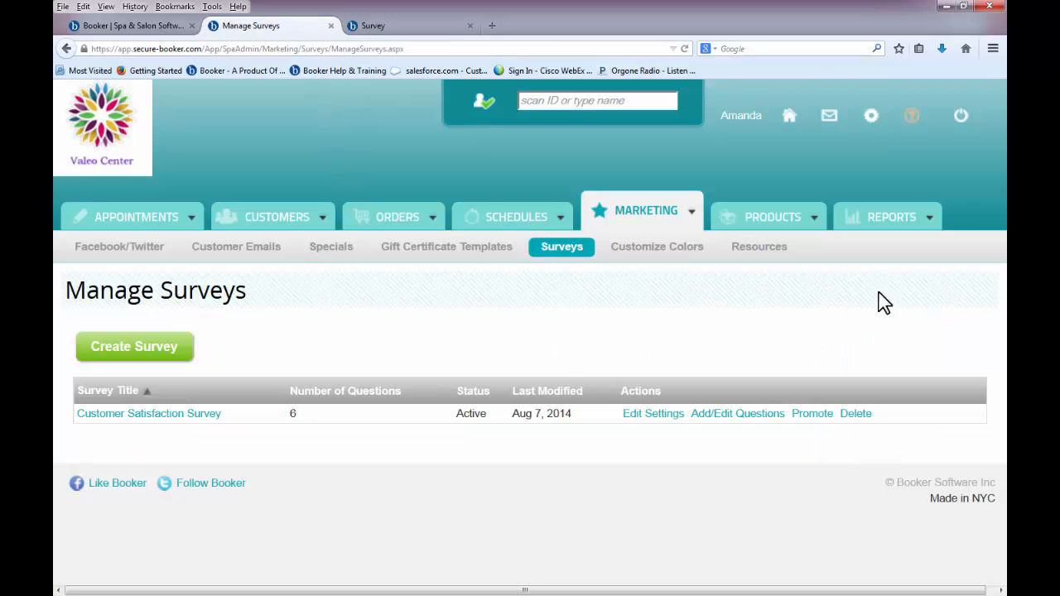
mouse_move(927, 230)
Review the booking theme, online booking, kiosk, system theme and logo sections of Customize Colors
left_click(650, 256)
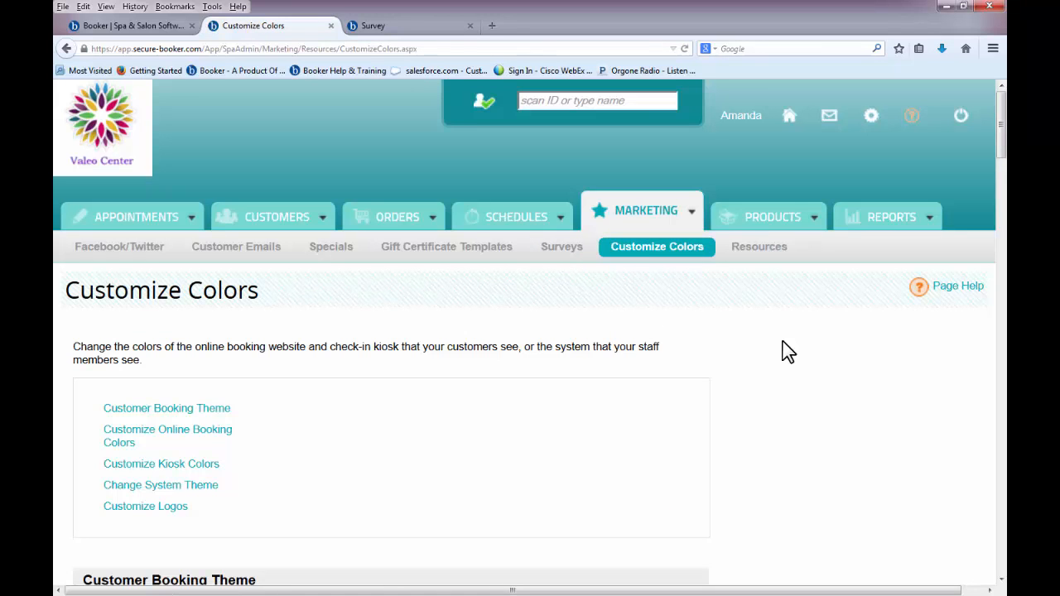
scroll(787, 352, "down", 5)
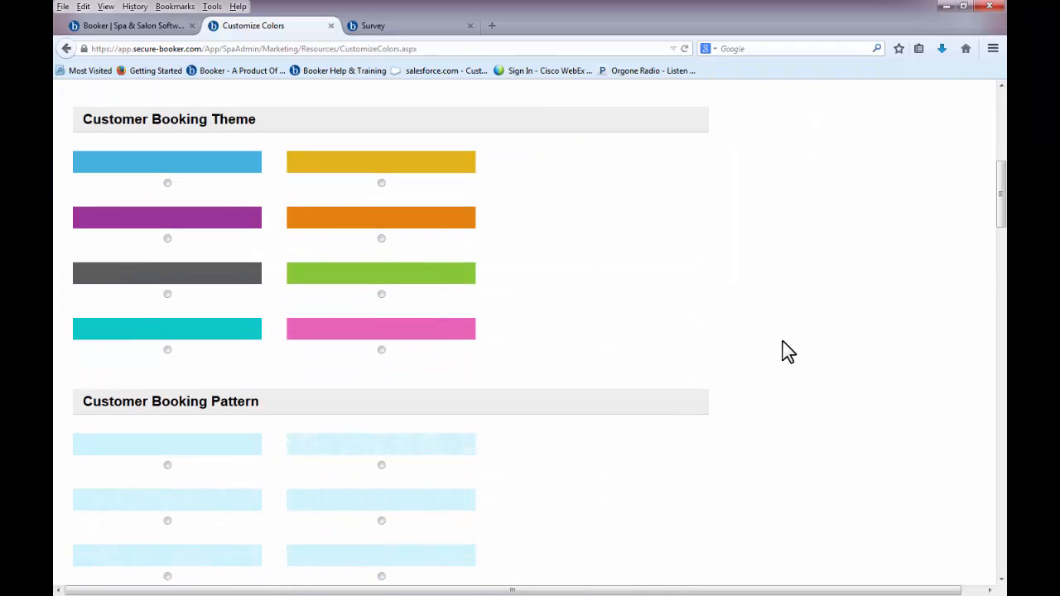
scroll(787, 352, "down", 4)
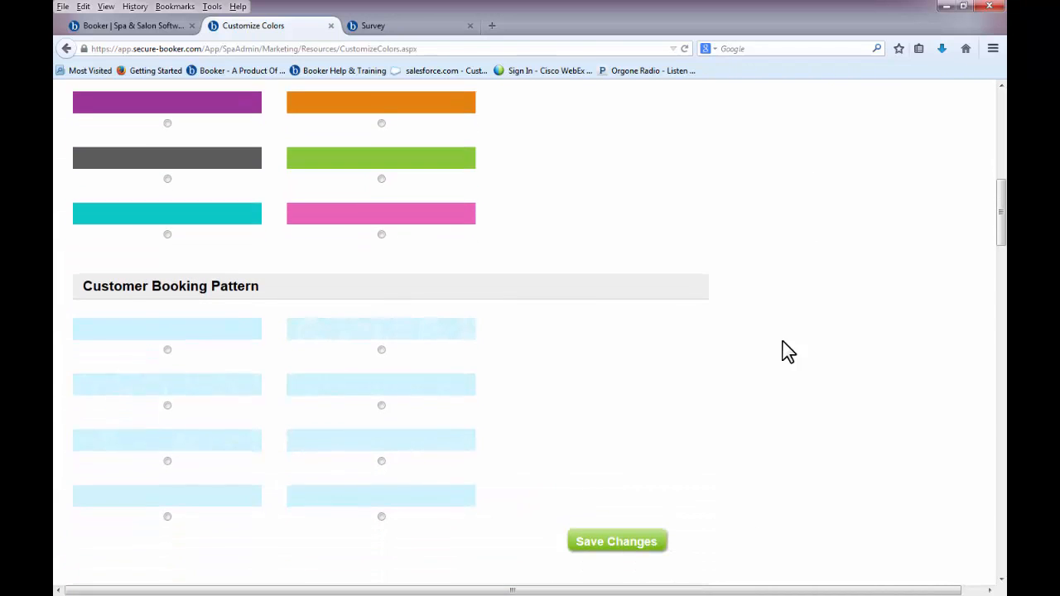
scroll(787, 352, "down", 3)
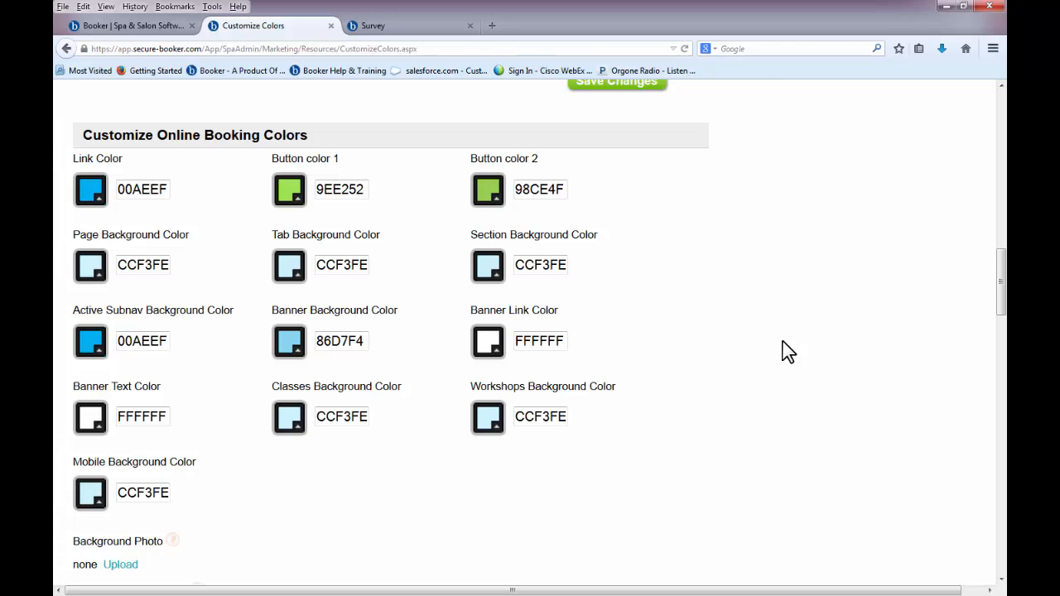
scroll(787, 351, "down", 5)
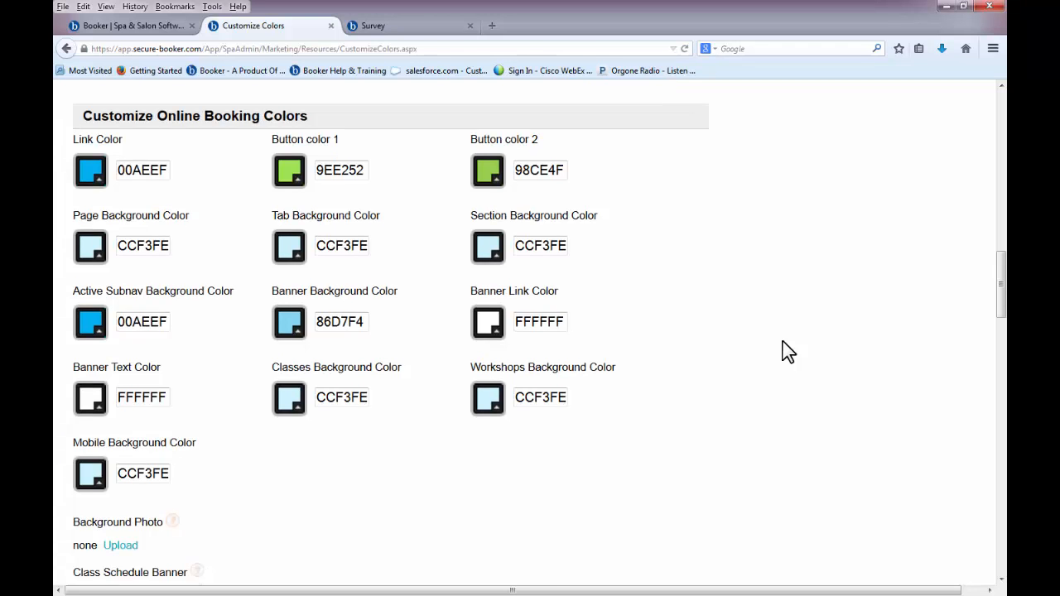
scroll(788, 352, "down", 5)
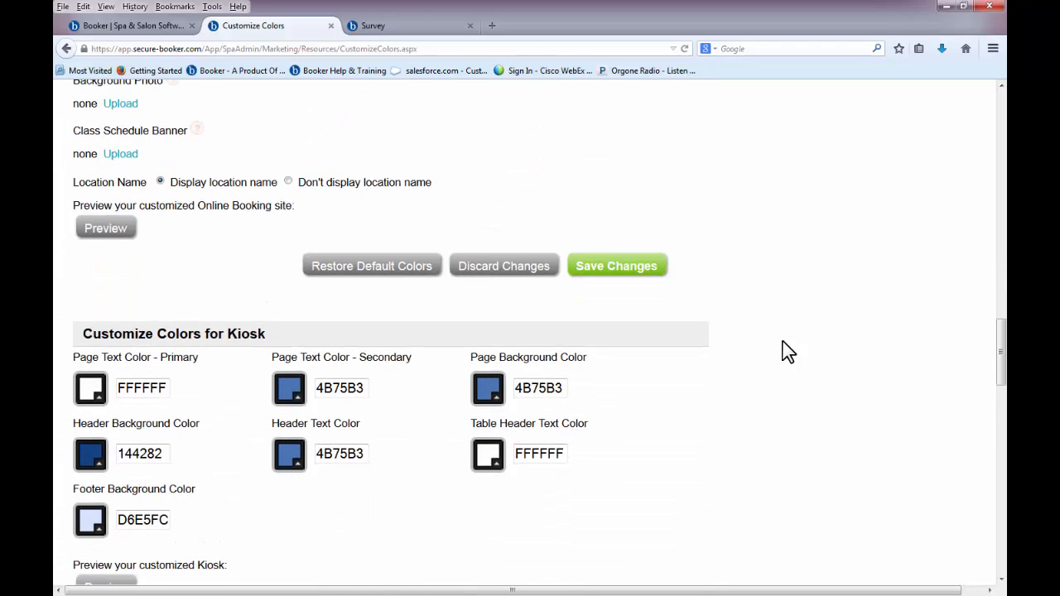
scroll(787, 351, "down", 3)
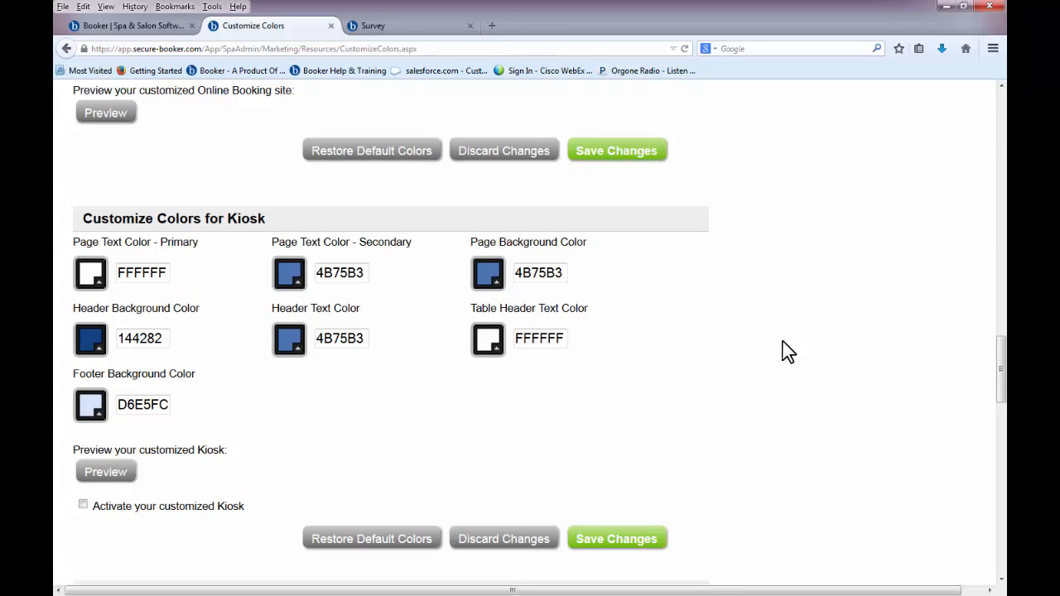
scroll(788, 351, "down", 10)
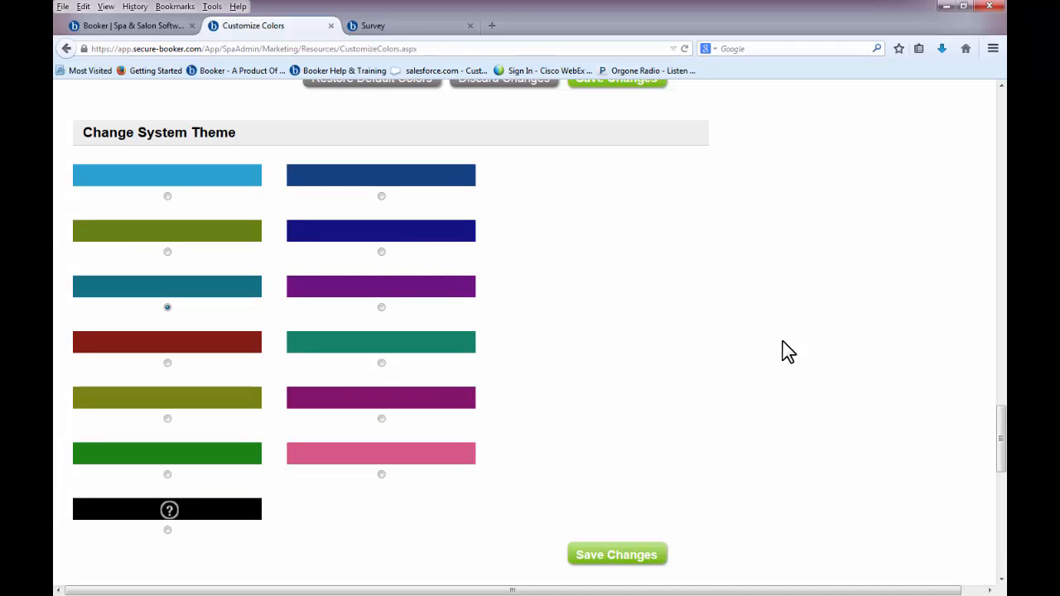
scroll(771, 426, "down", 6)
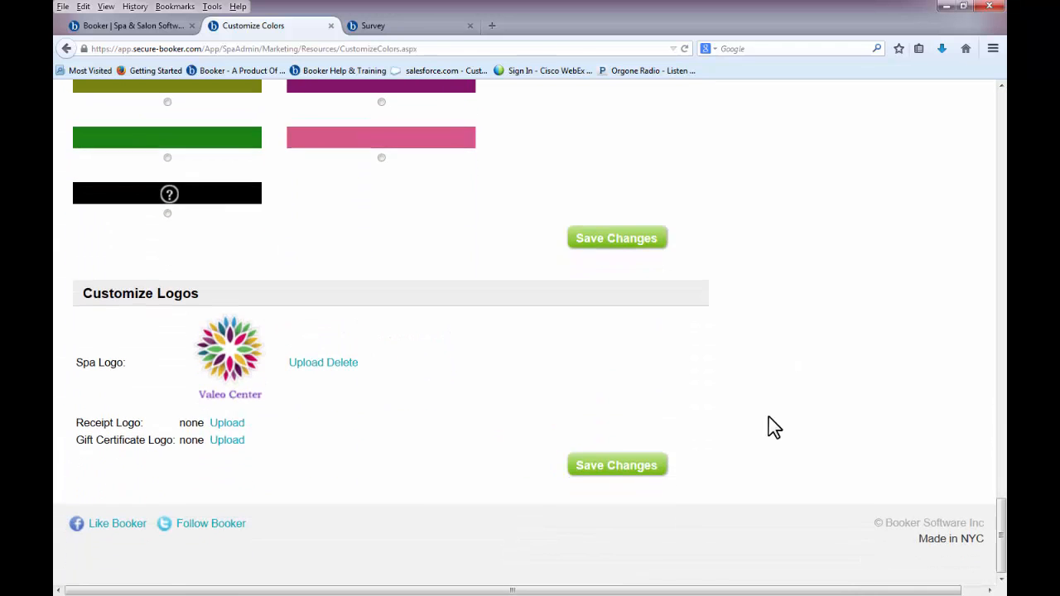
scroll(771, 426, "up", 20)
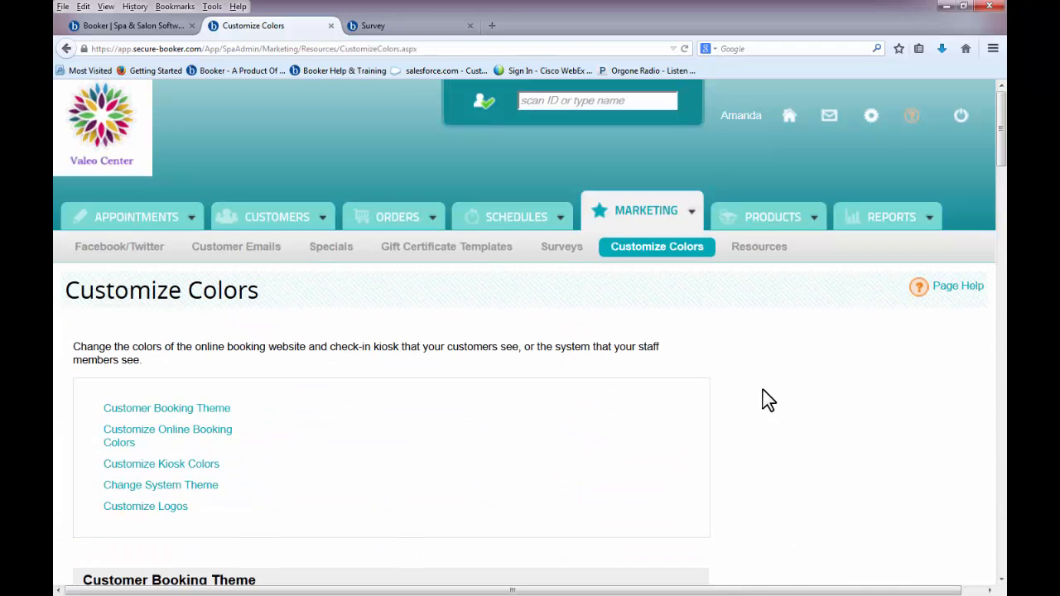
left_click(759, 264)
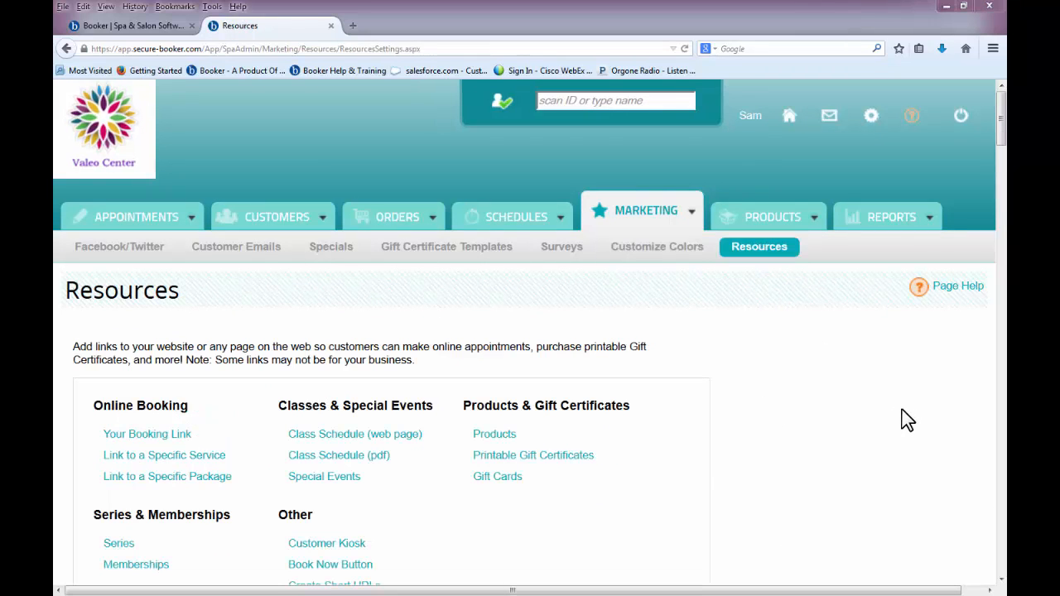
Choose Full Day Spa Escape in the Book Package Online Package dropdown and add it to the link
scroll(907, 420, "down", 3)
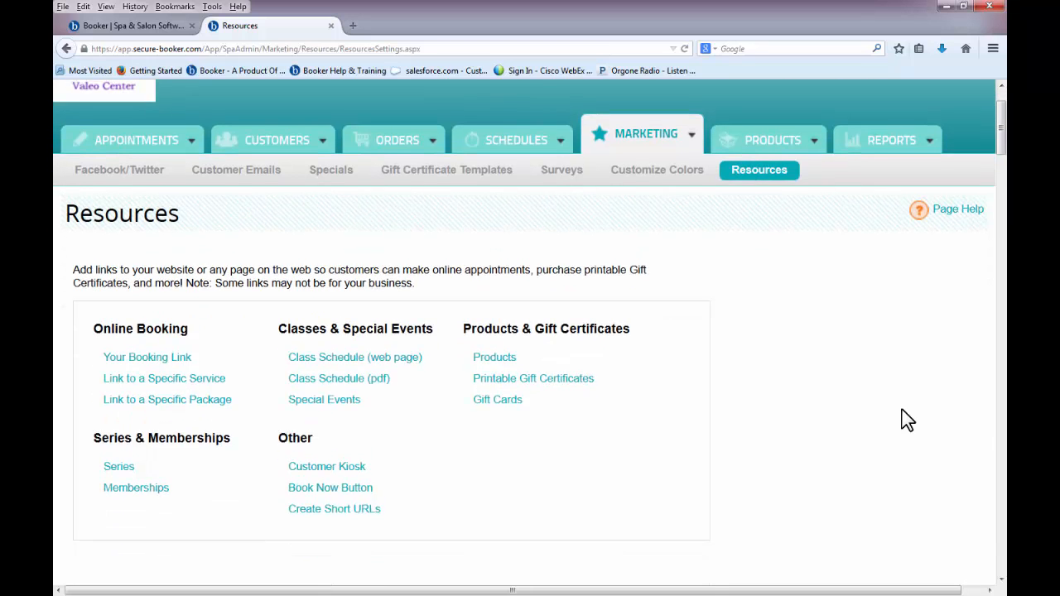
scroll(907, 420, "down", 5)
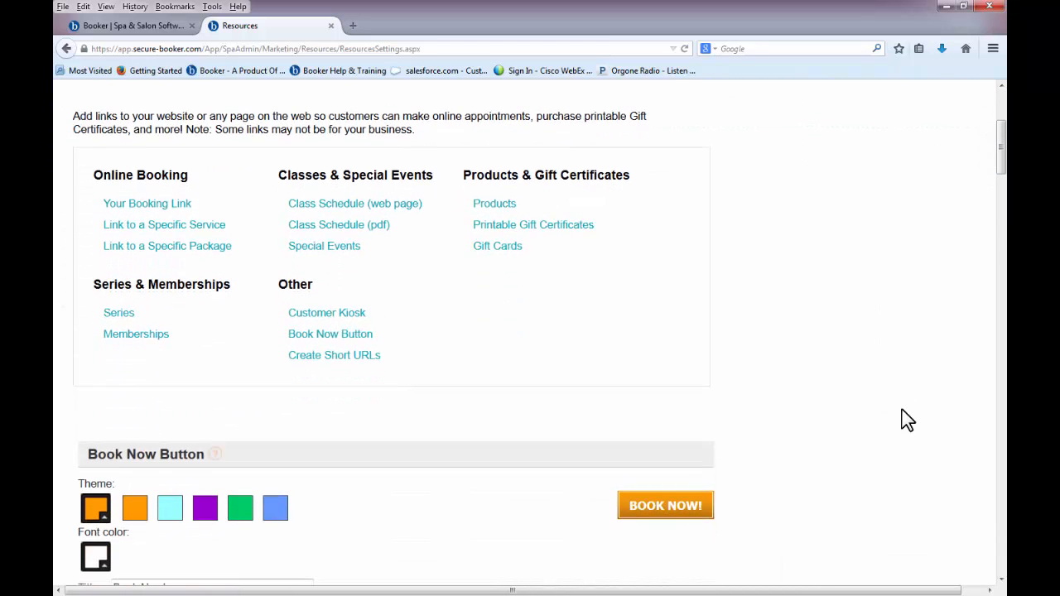
scroll(907, 420, "down", 7)
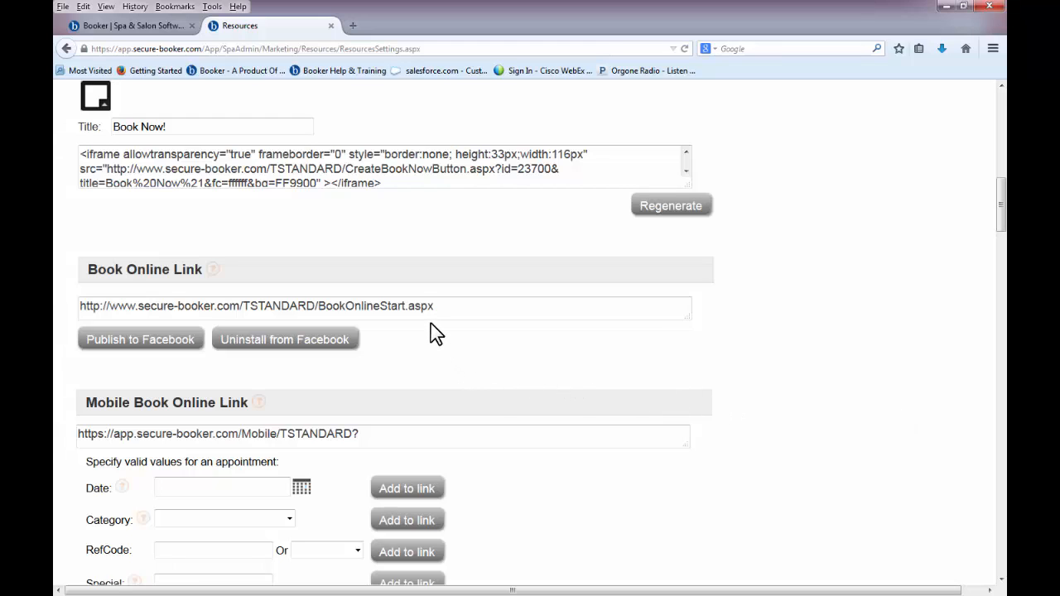
scroll(436, 334, "down", 12)
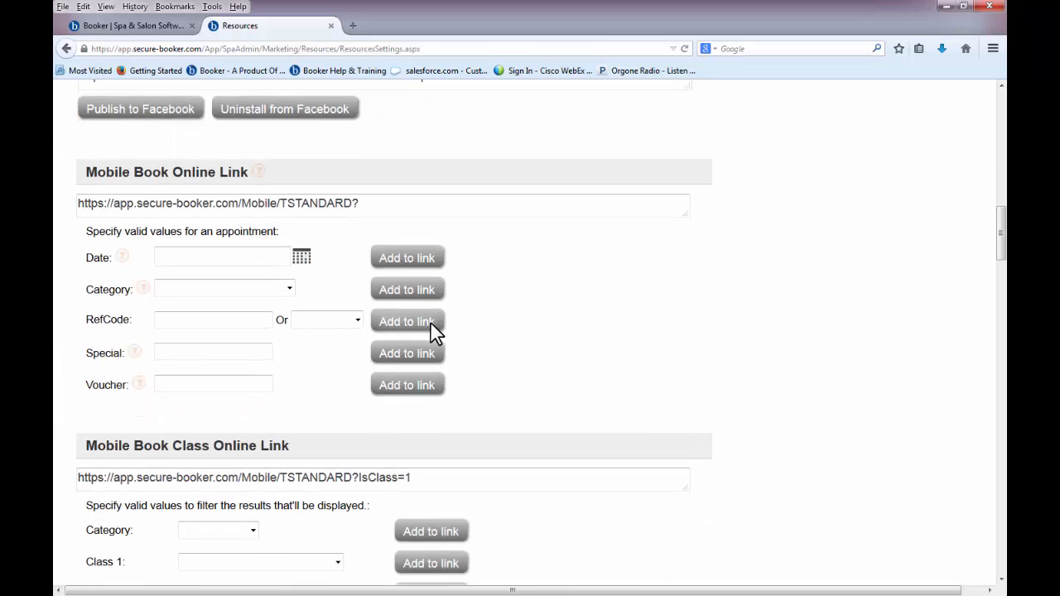
scroll(436, 334, "down", 7)
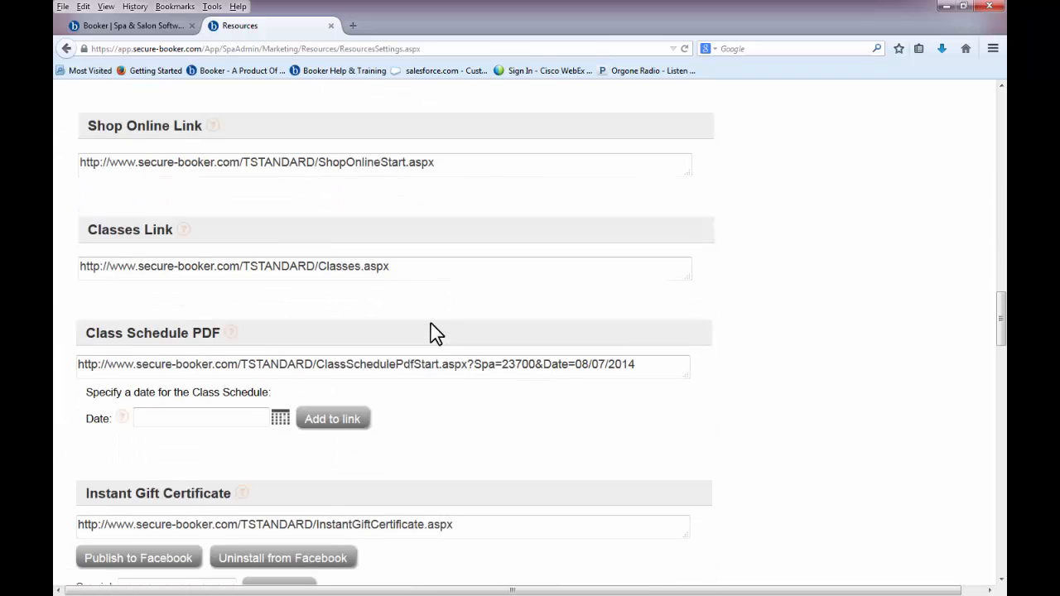
scroll(436, 334, "down", 7)
scroll(437, 334, "down", 7)
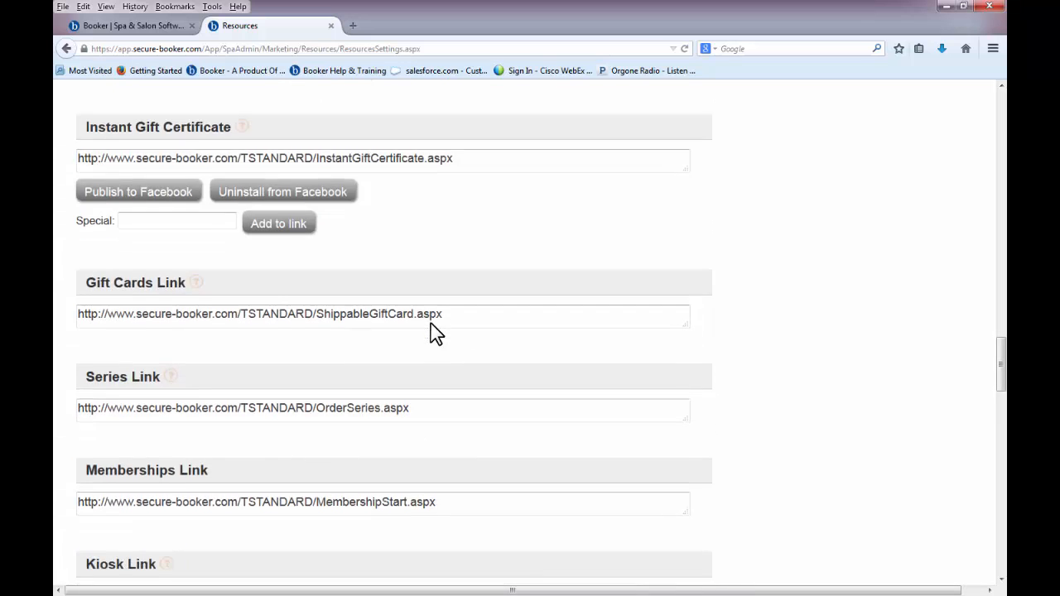
scroll(437, 333, "down", 7)
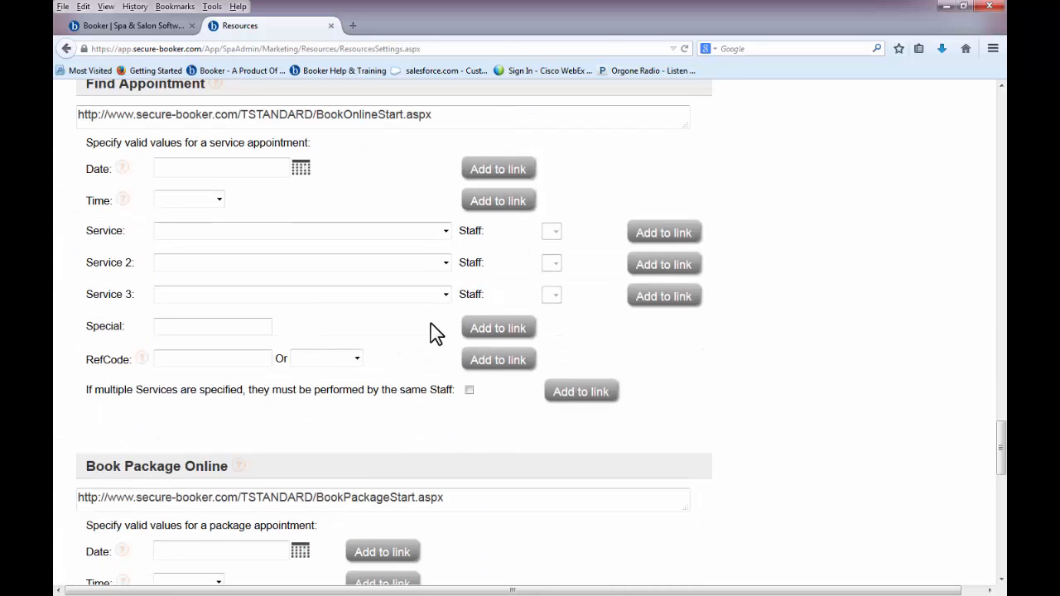
scroll(437, 333, "down", 5)
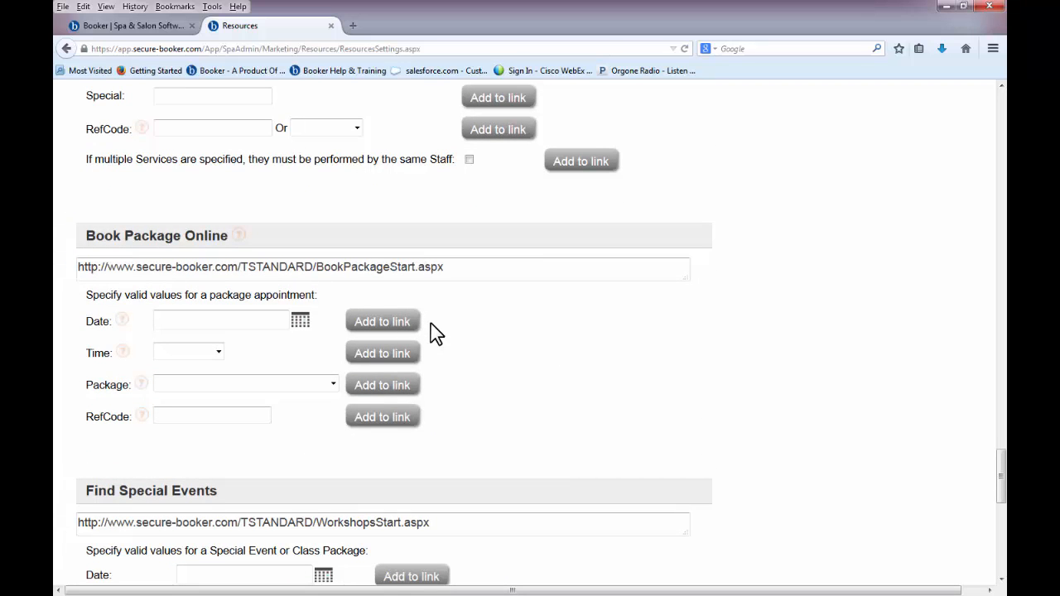
left_click(338, 392)
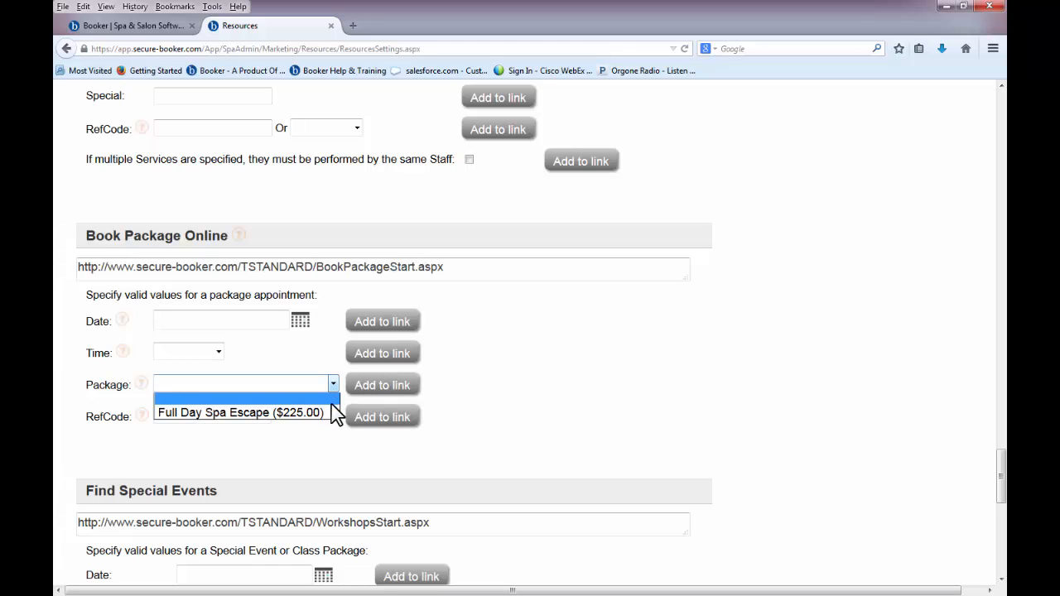
left_click(330, 414)
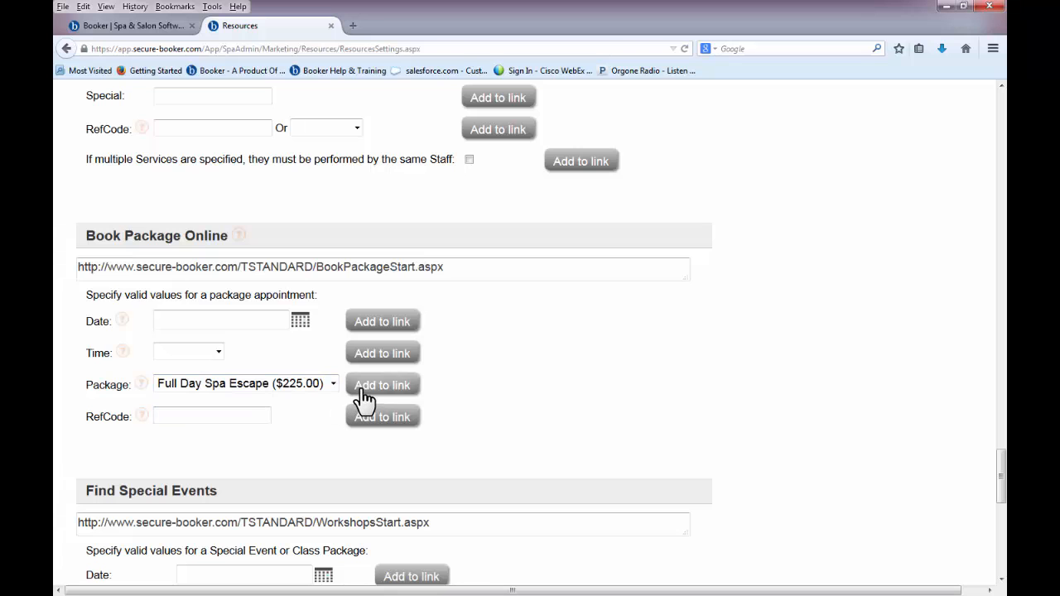
left_click(406, 390)
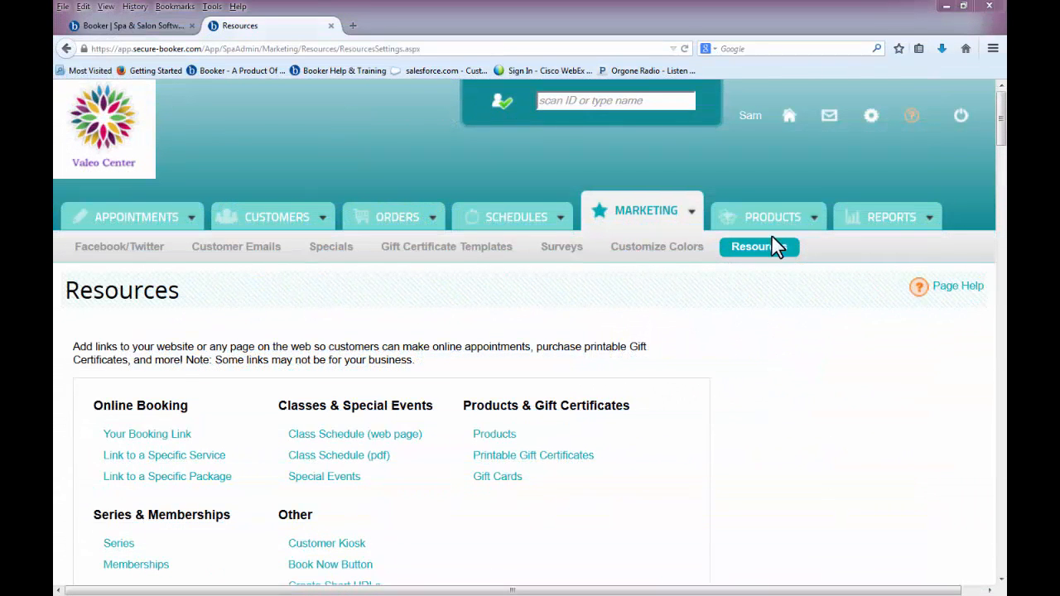
left_click(773, 223)
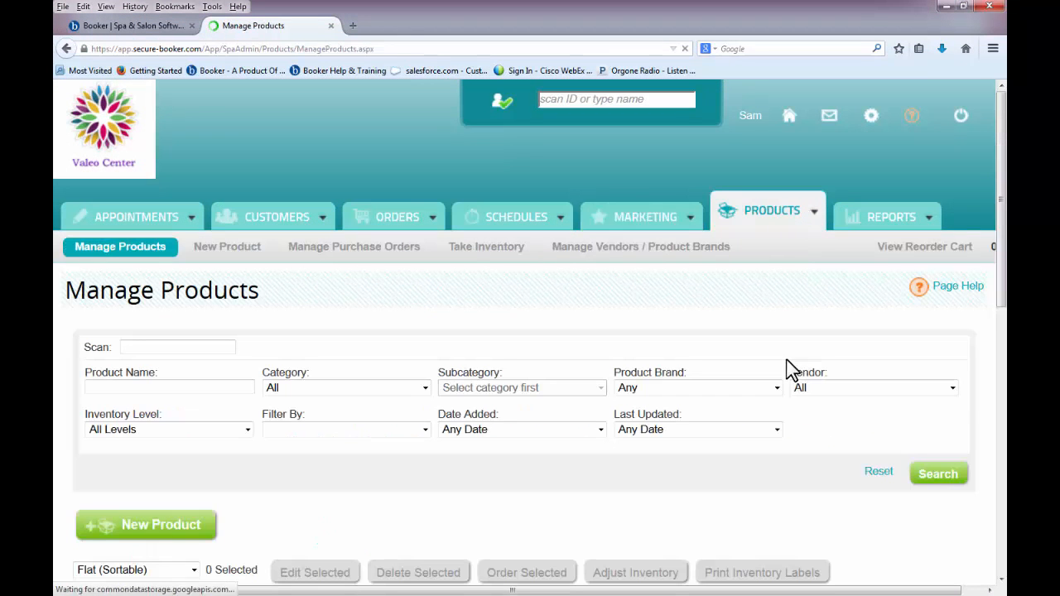
scroll(801, 464, "down", 3)
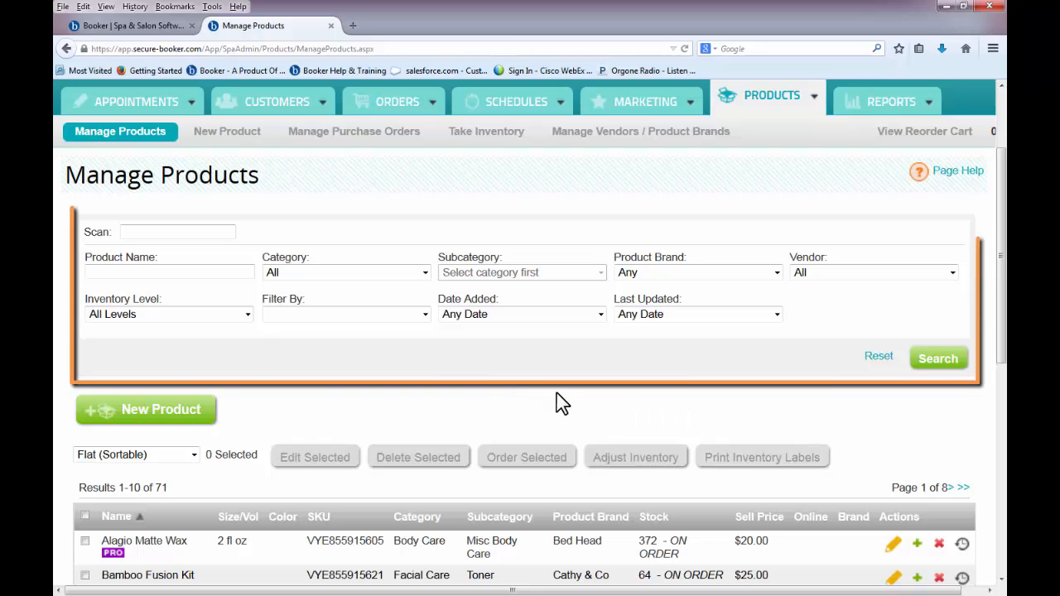
left_click(230, 269)
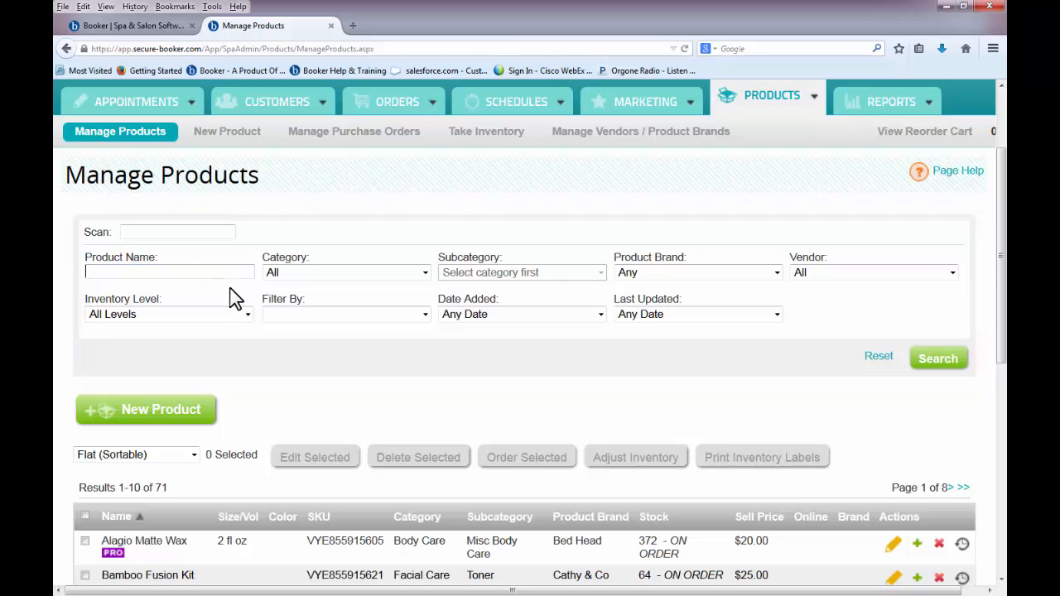
left_click(247, 314)
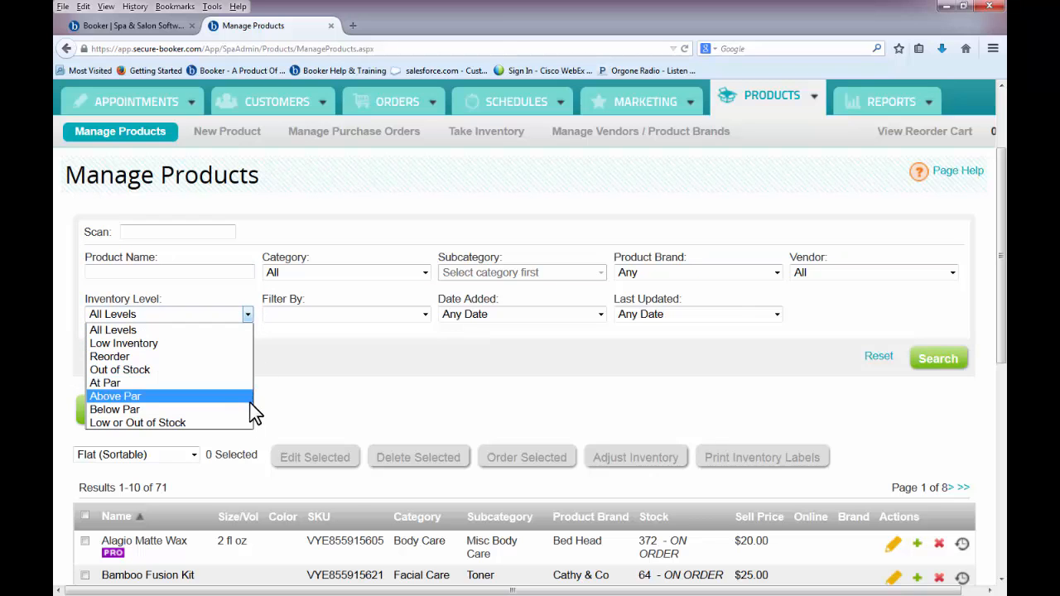
left_click(391, 416)
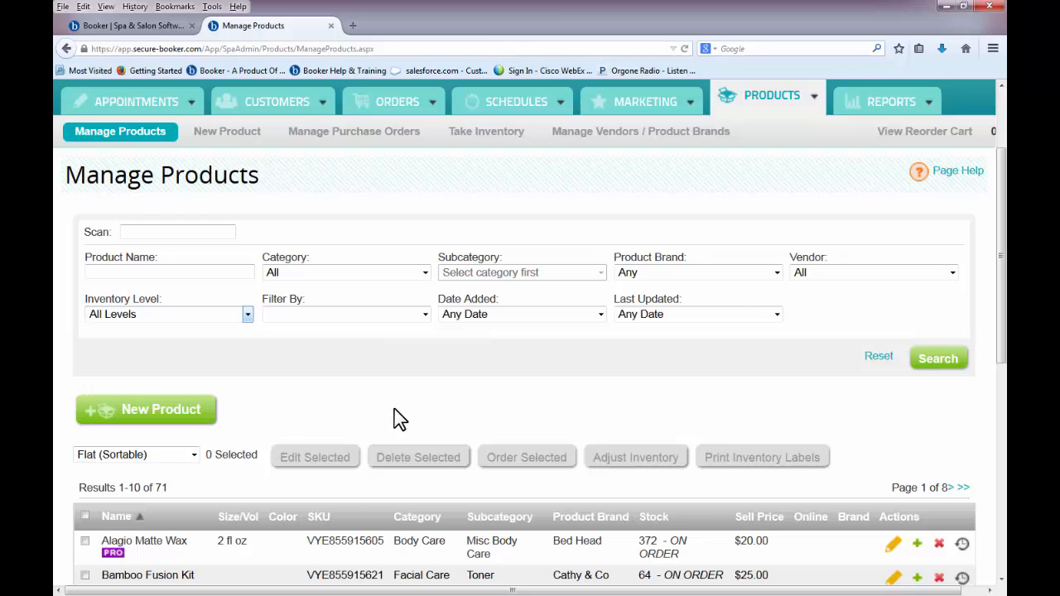
scroll(533, 397, "down", 3)
scroll(537, 398, "down", 3)
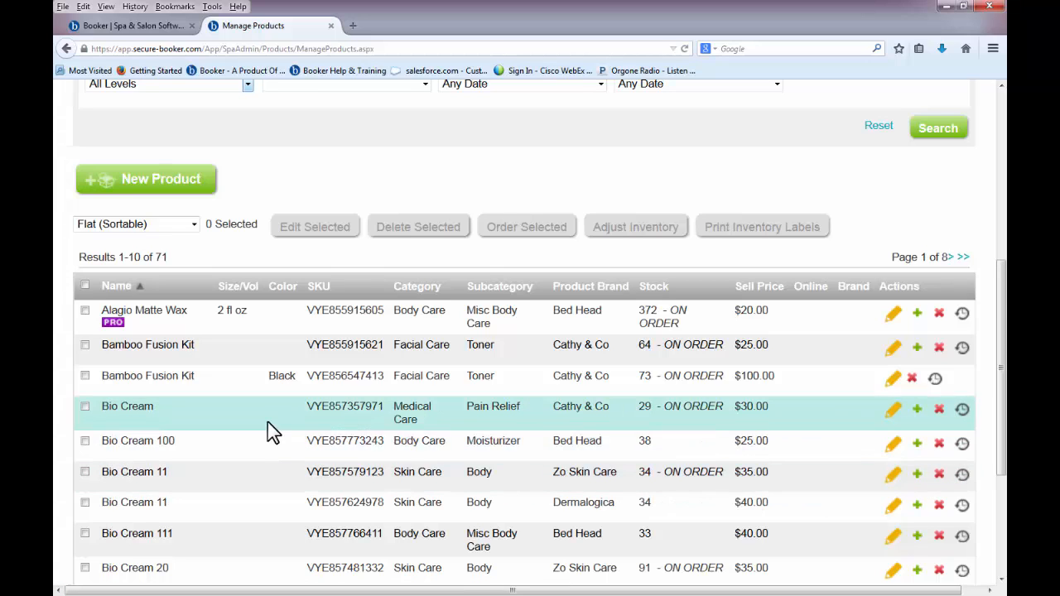
Select Bio Cream and Bio Cream 11 with Bamboo Fusion Kit and start an inventory adjustment for all three
left_click(85, 407)
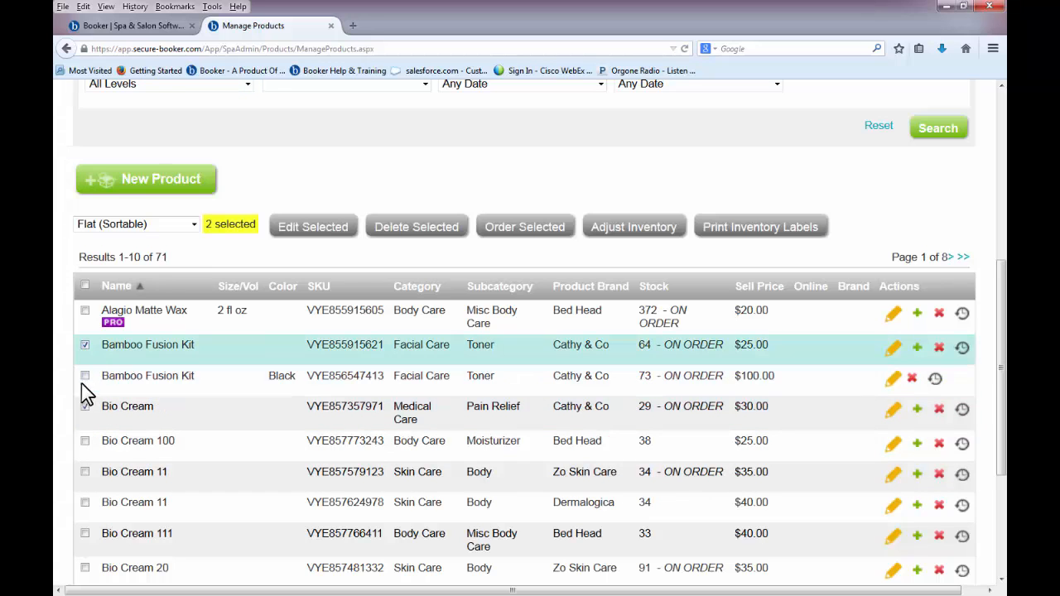
left_click(85, 471)
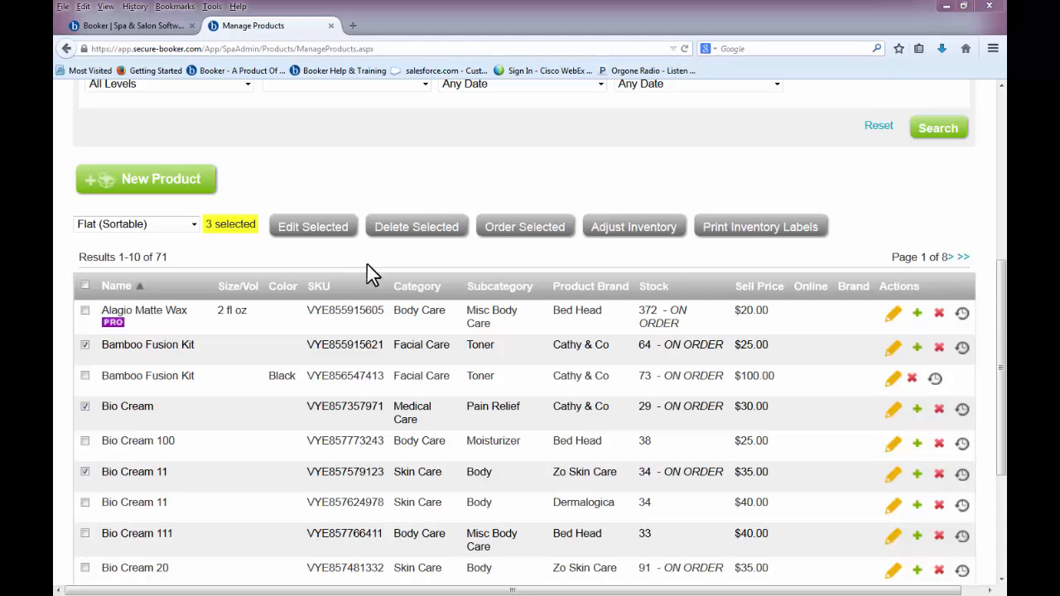
left_click(603, 243)
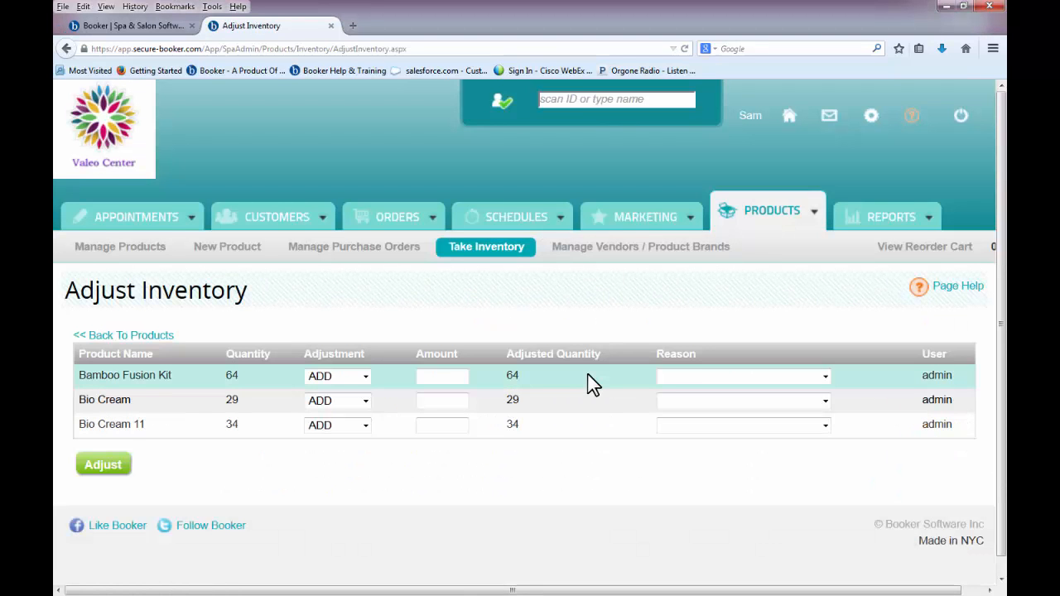
Remove 1 Bamboo Fusion Kit, add 2 Bio Cream and 1 Bio Cream 11 (reason Transfer from Professional), and apply
scroll(590, 382, "down", 1)
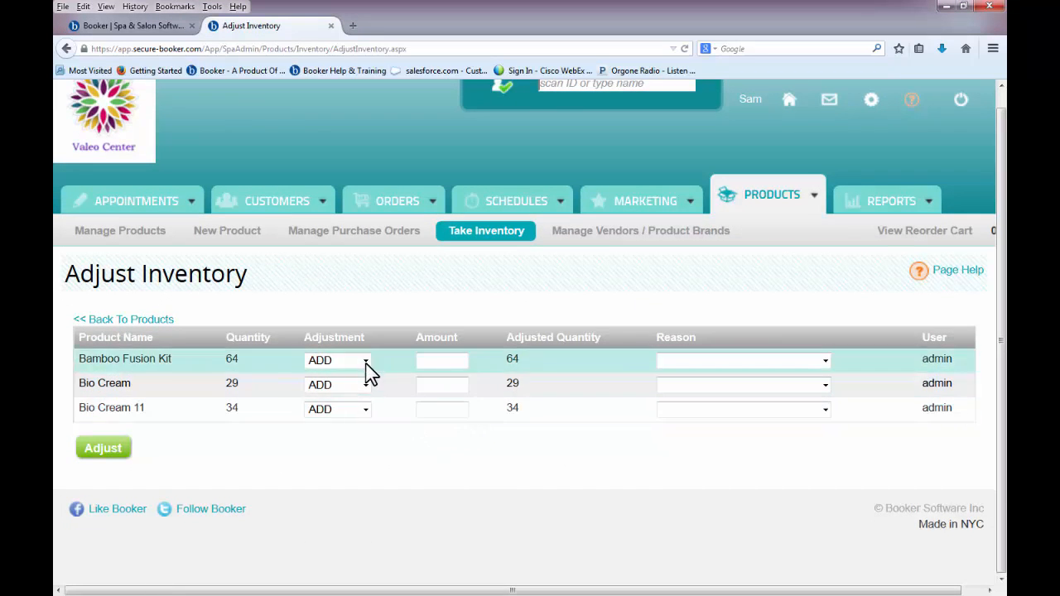
left_click(366, 363)
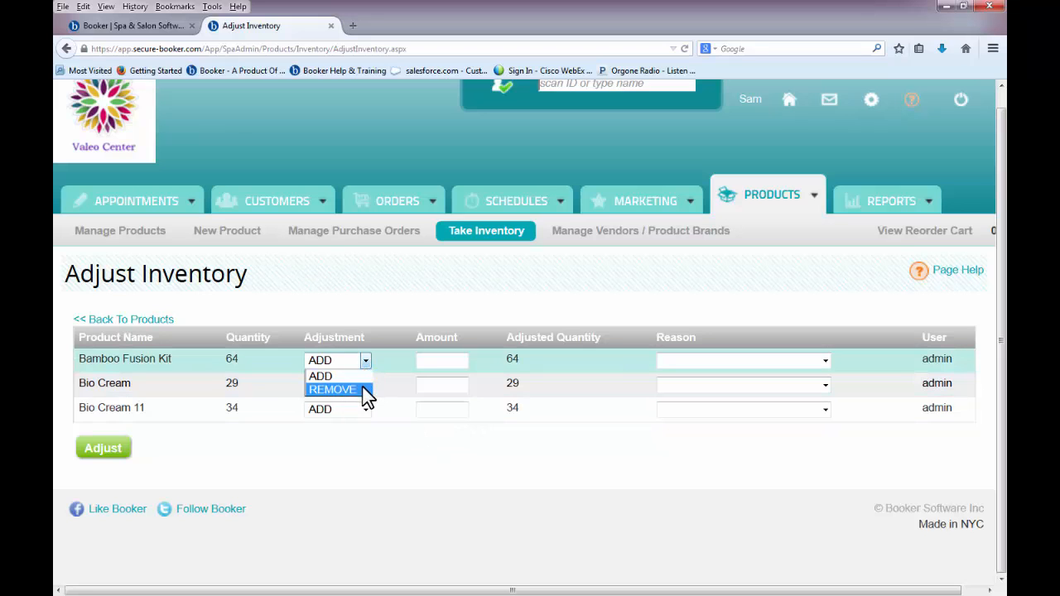
left_click(367, 390)
left_click(442, 360)
type("1")
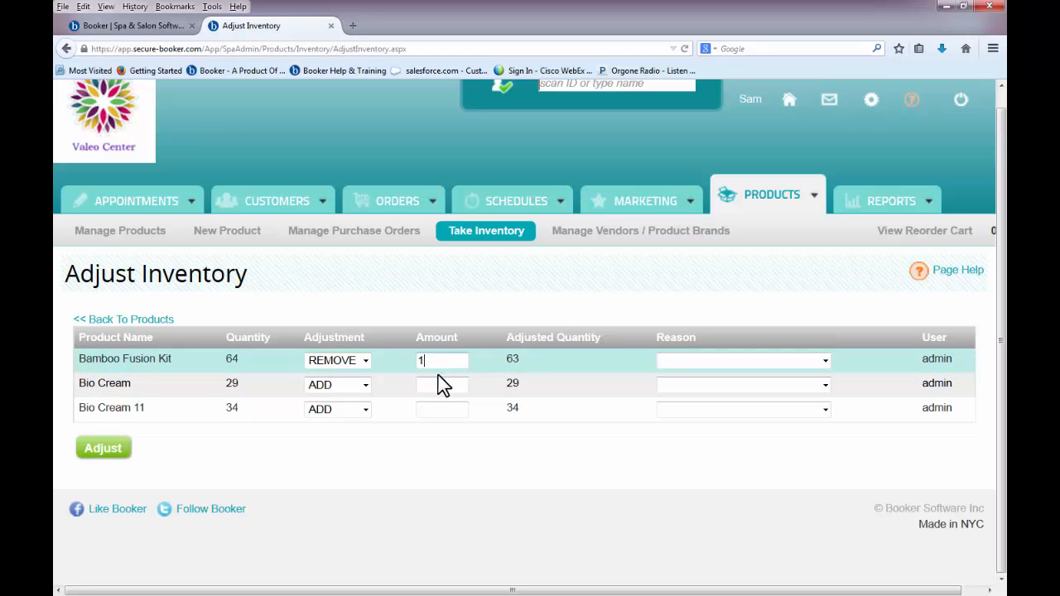
left_click(443, 384)
type("2")
left_click(442, 408)
type("1")
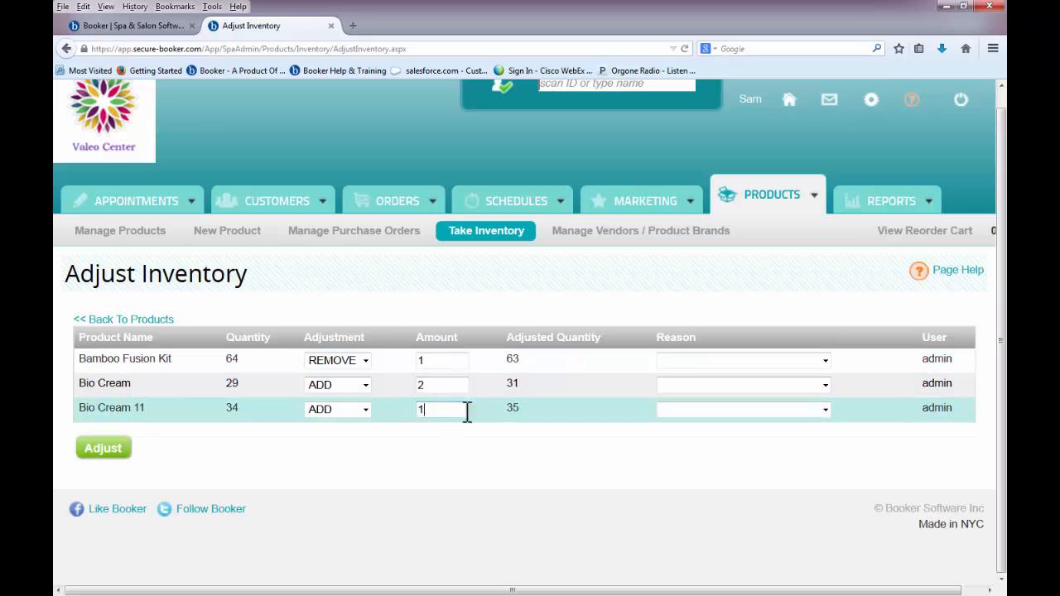
left_click(694, 415)
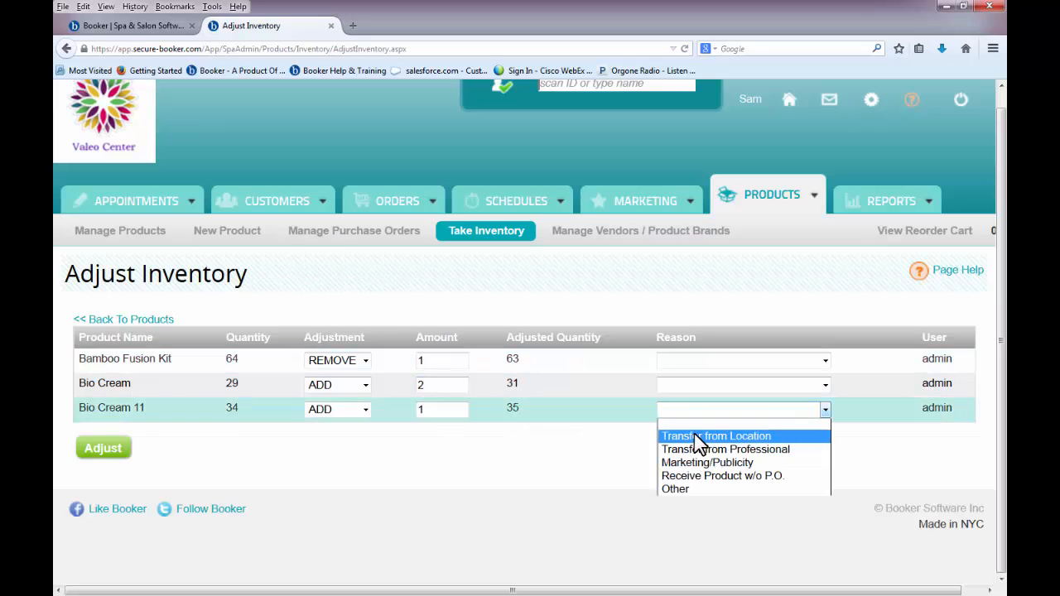
left_click(696, 447)
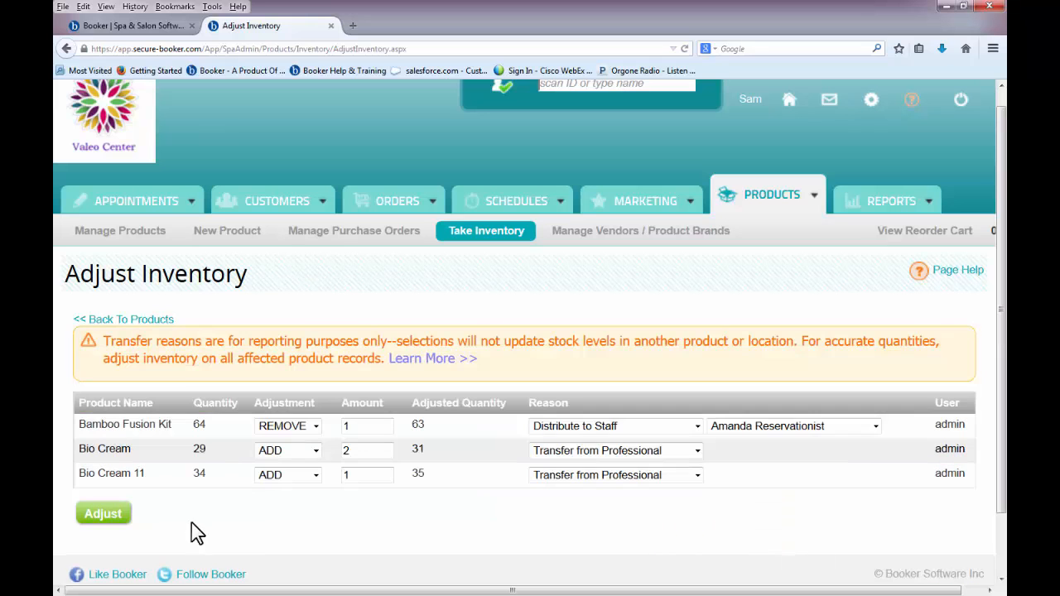
left_click(112, 517)
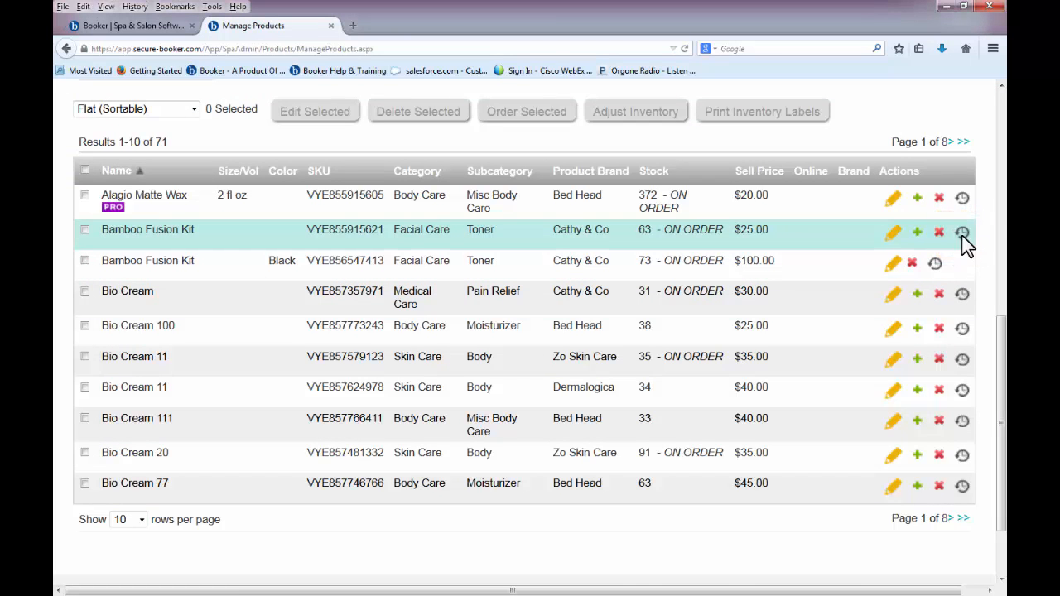
Check Bamboo Fusion Kit's adjustment history, close it, and select Bio Cream 100 for reordering
left_click(962, 236)
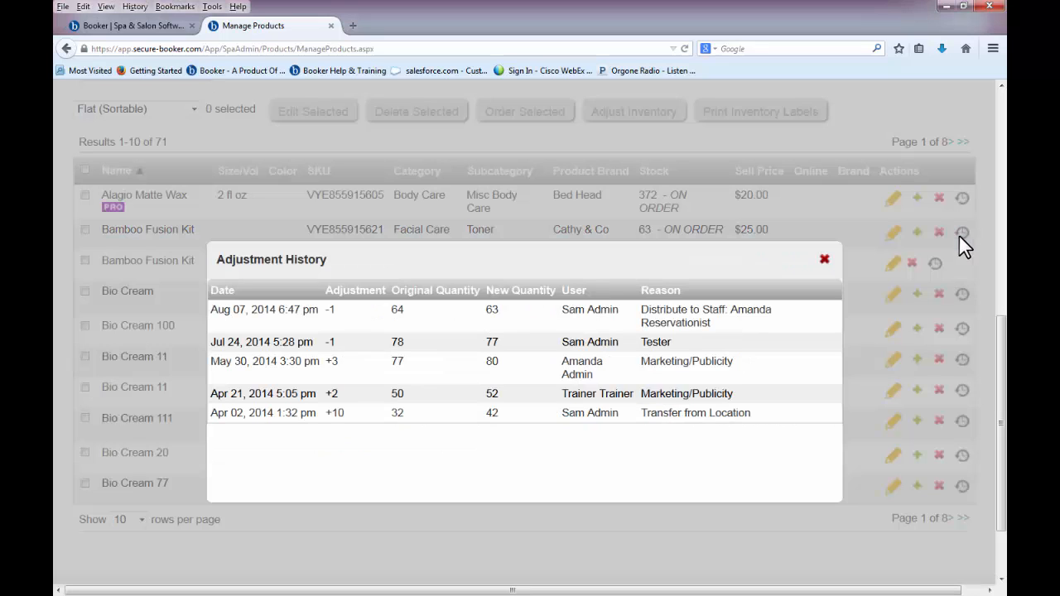
left_click(824, 262)
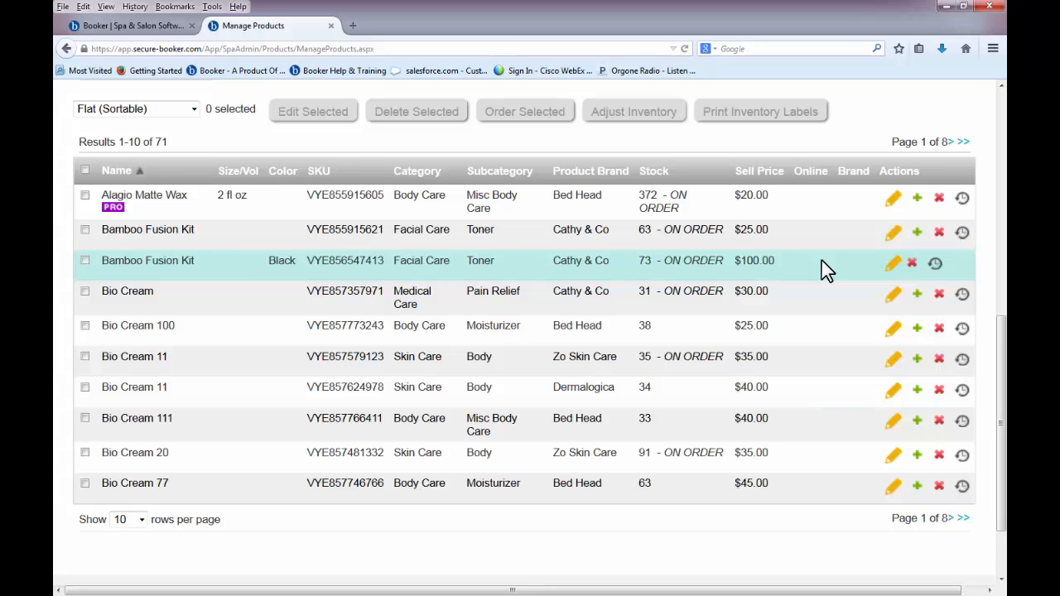
left_click(85, 326)
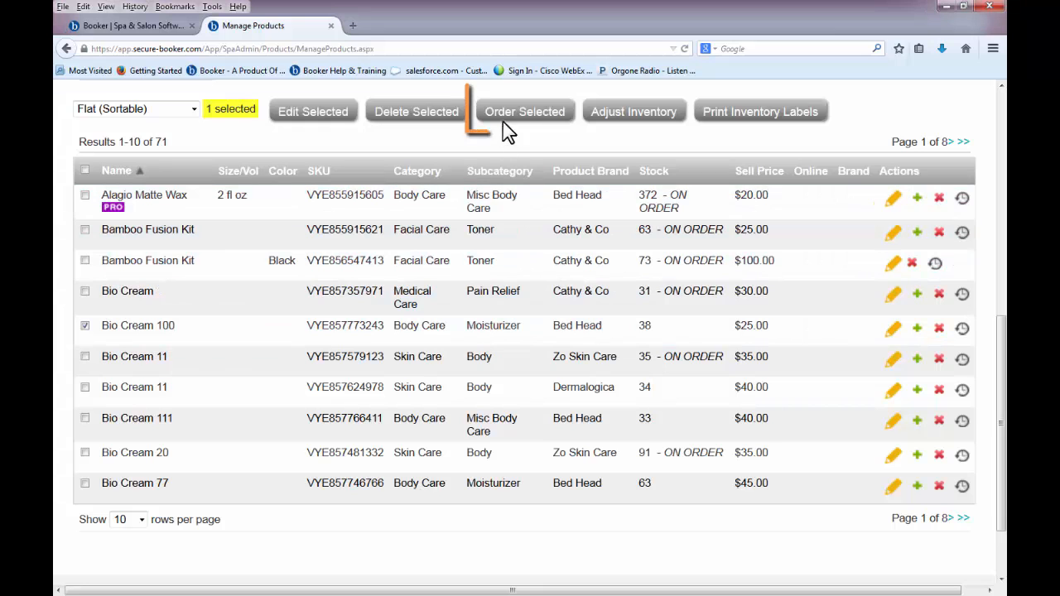
Order Bio Cream 100 with reorder quantity 100 and generate the $1,500.00 purchase order
left_click(503, 125)
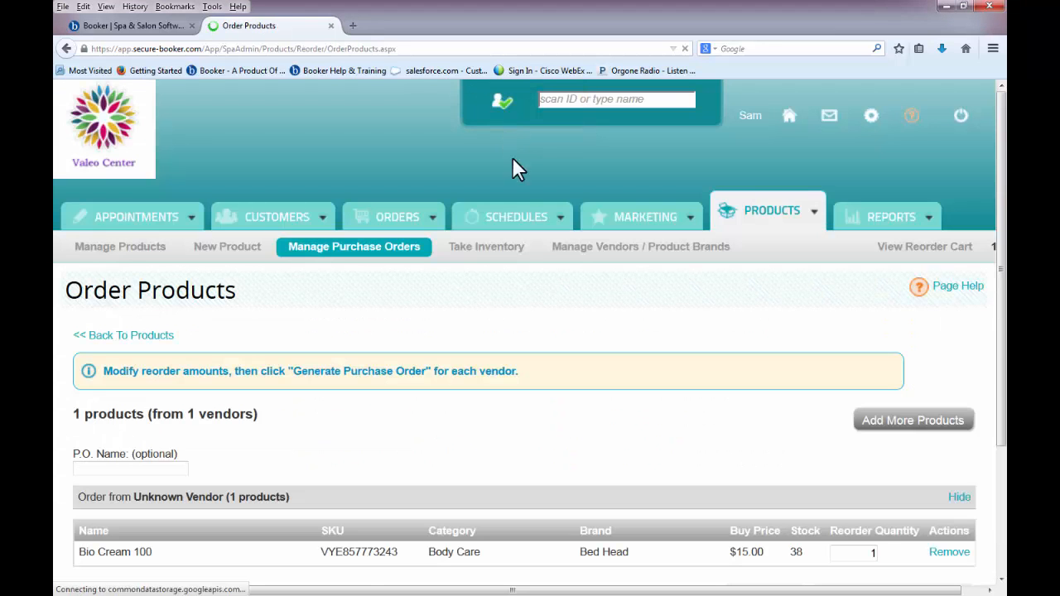
scroll(584, 422, "down", 3)
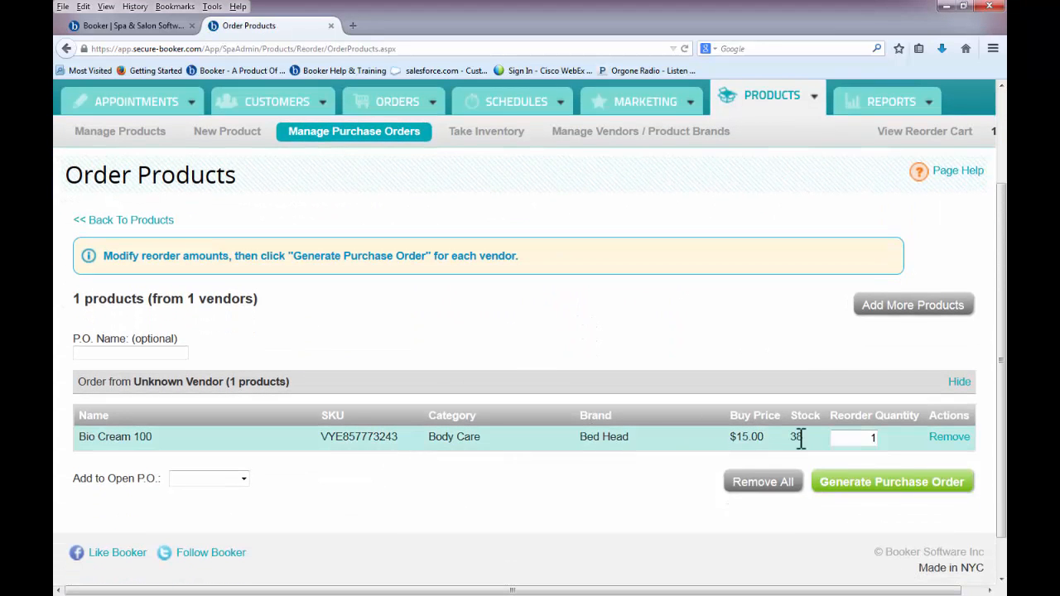
left_click_drag(847, 443, 903, 438)
type("100")
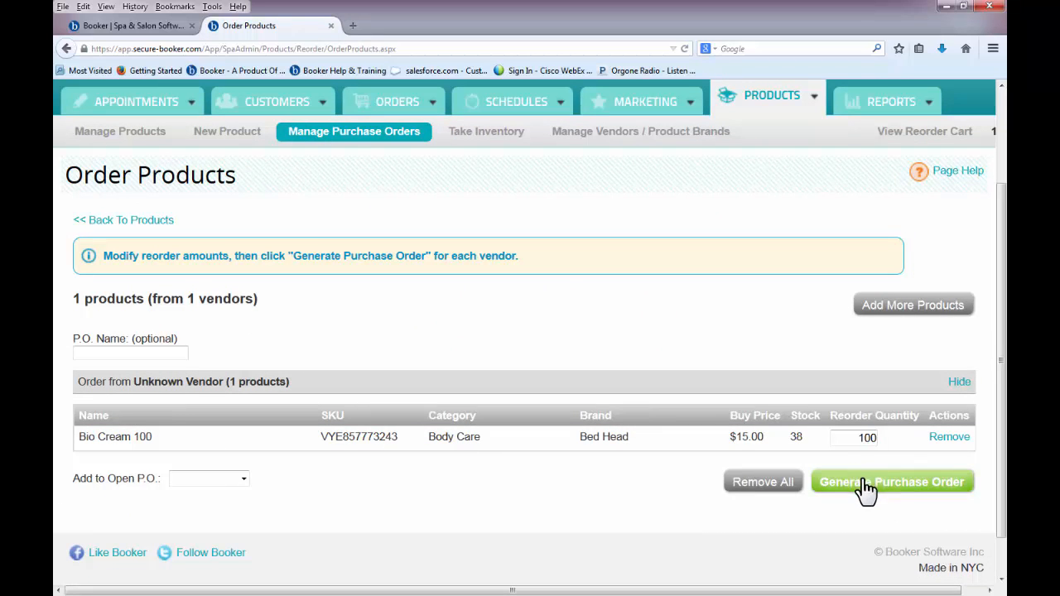
left_click(865, 487)
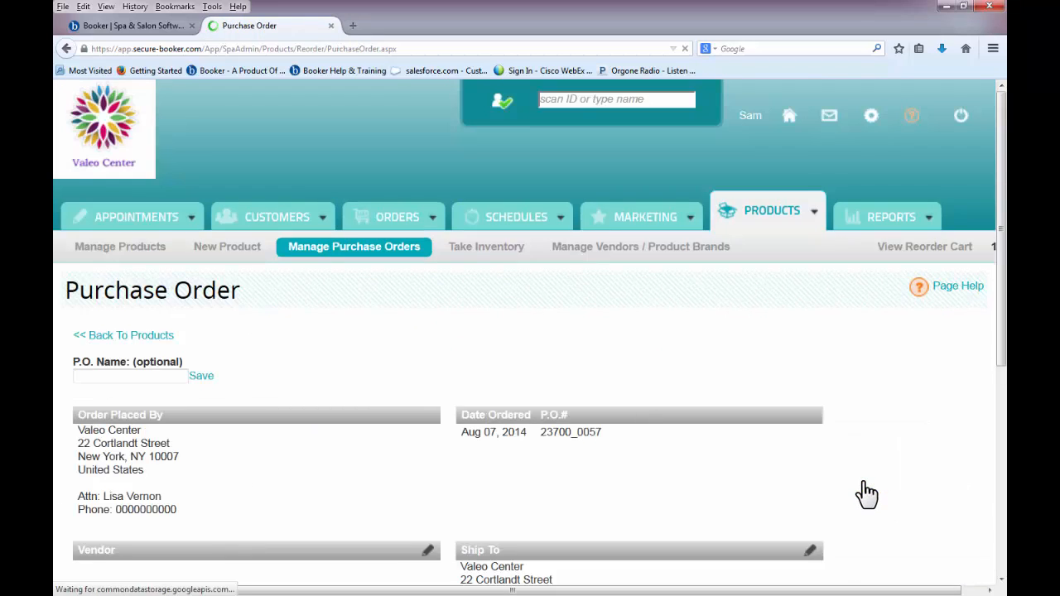
scroll(863, 483, "down", 3)
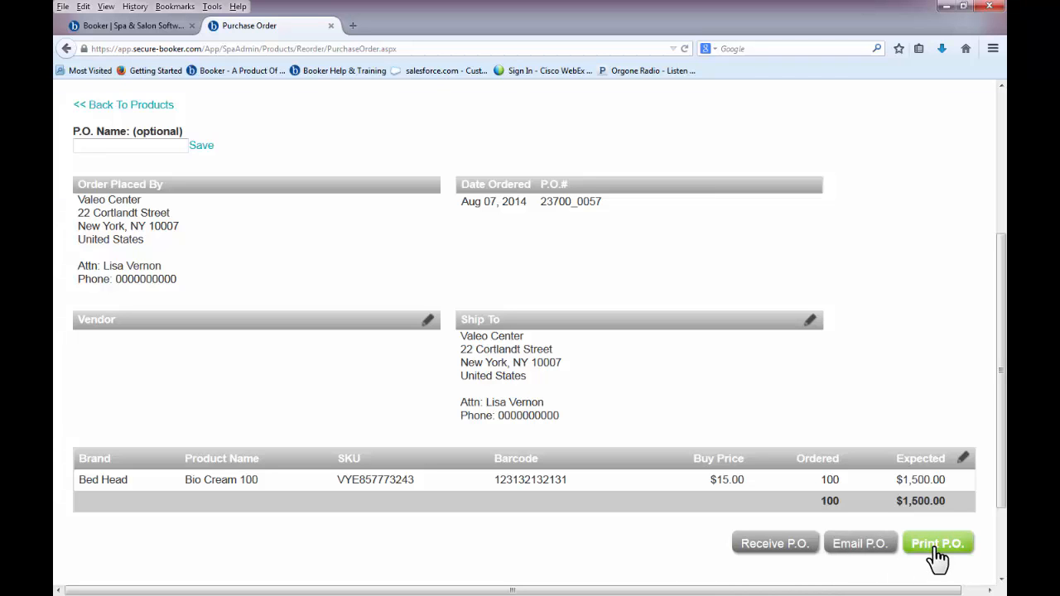
scroll(935, 557, "up", 5)
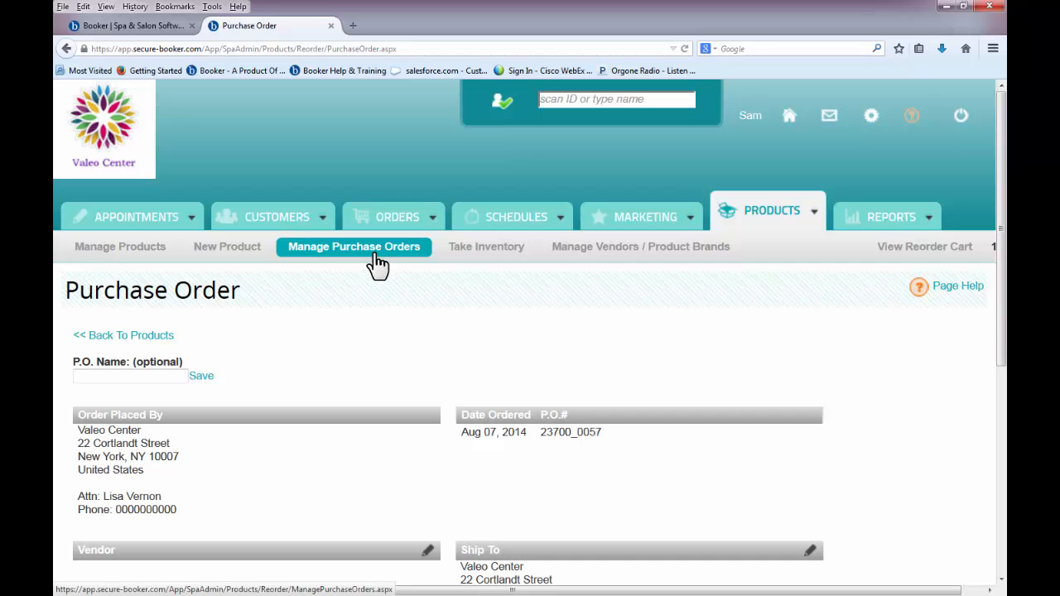
Open Manage Purchase Orders and find 23700_0057 listed as Open at $1,500.00
left_click(373, 252)
scroll(393, 351, "down", 3)
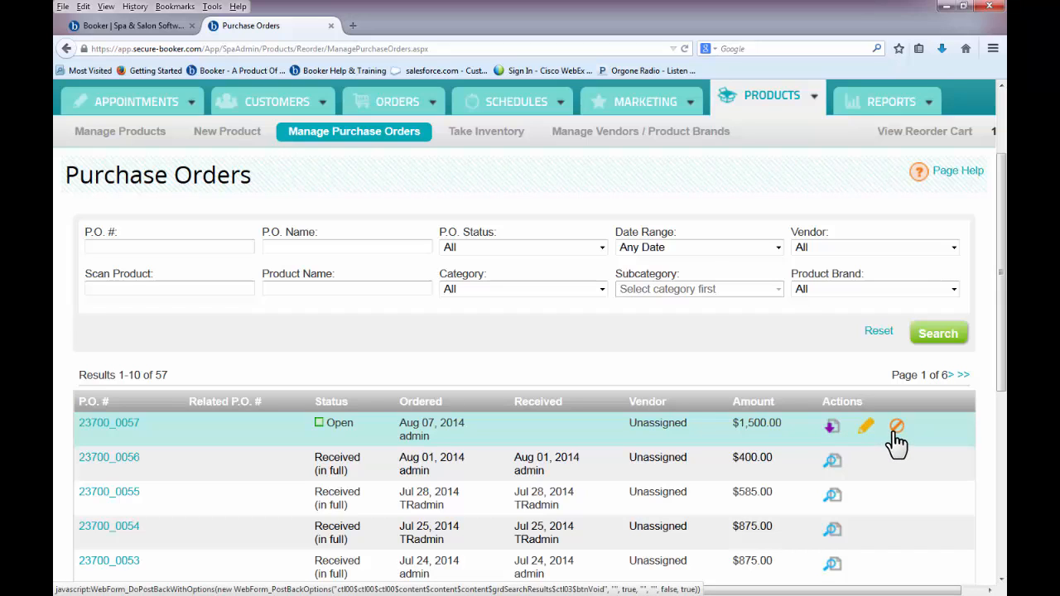
Receive the full 100 units of Bio Cream 100 on the open P.O., updating inventory without printing labels
left_click(832, 428)
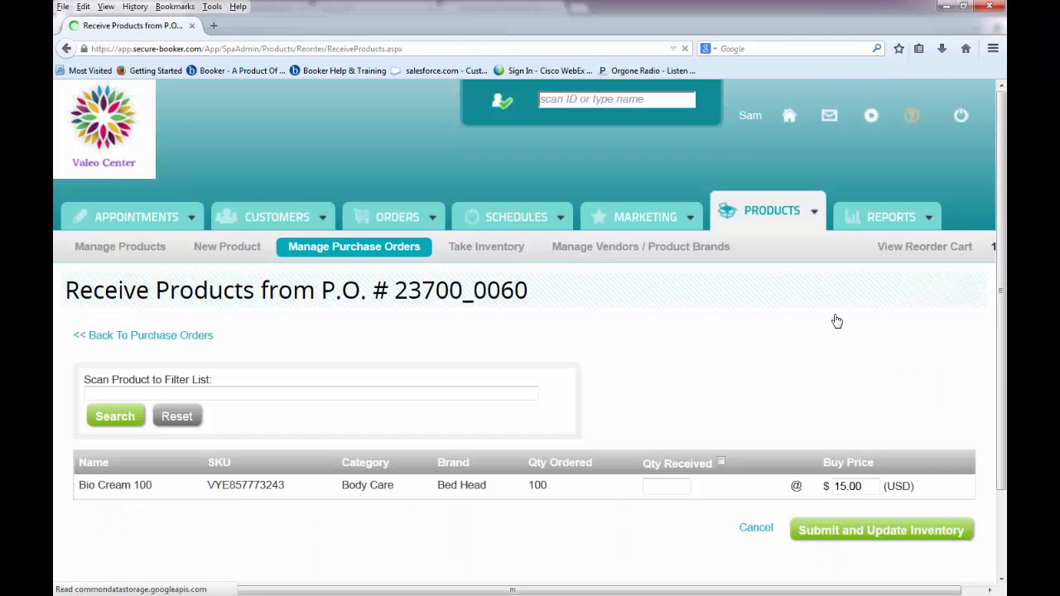
scroll(836, 320, "down", 2)
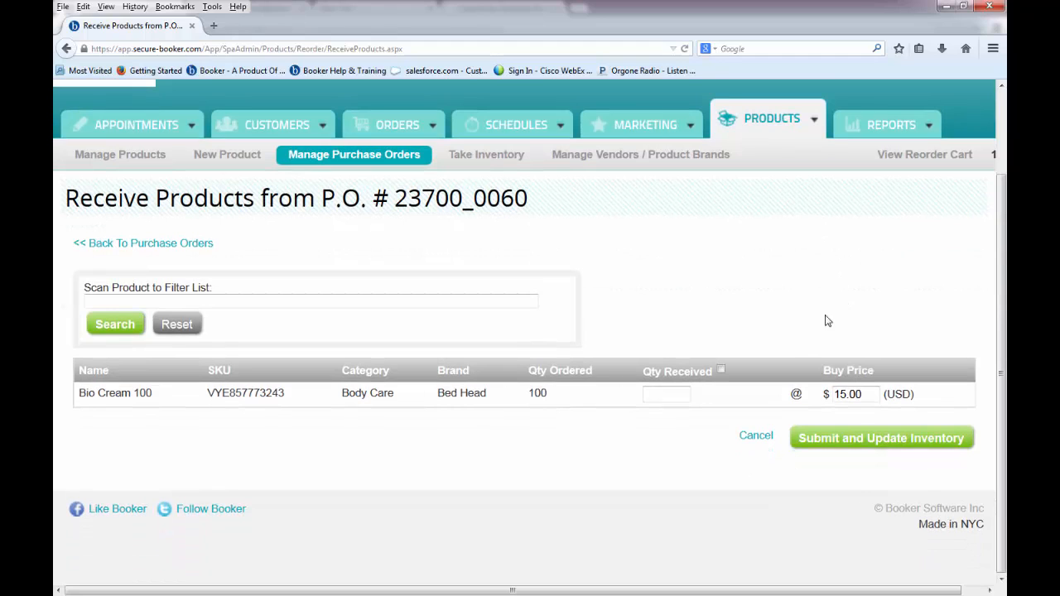
left_click(721, 371)
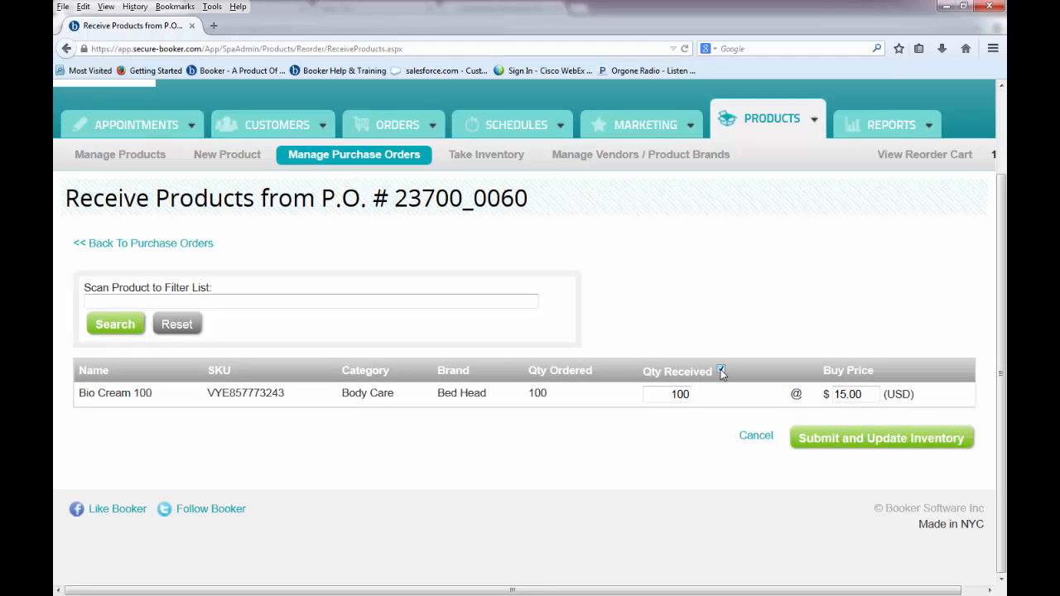
left_click(681, 396)
double_click(681, 395)
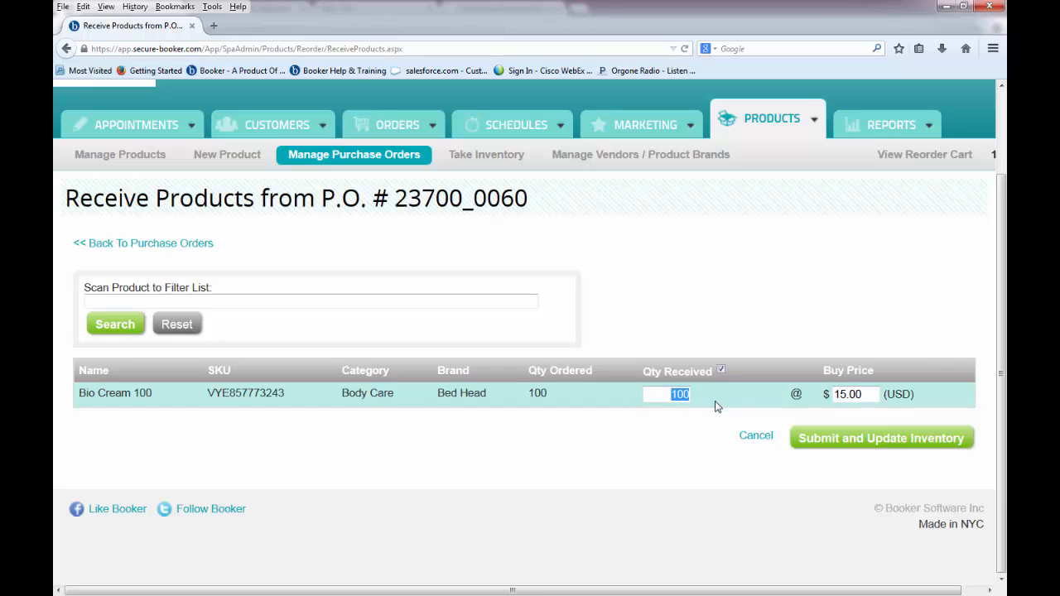
left_click(801, 439)
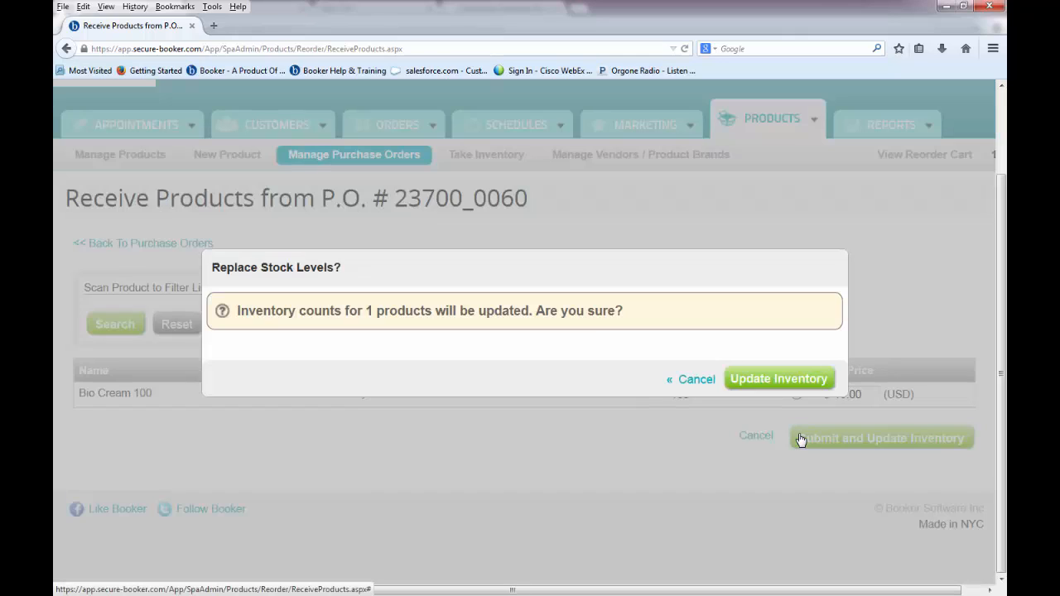
left_click(778, 379)
left_click(769, 386)
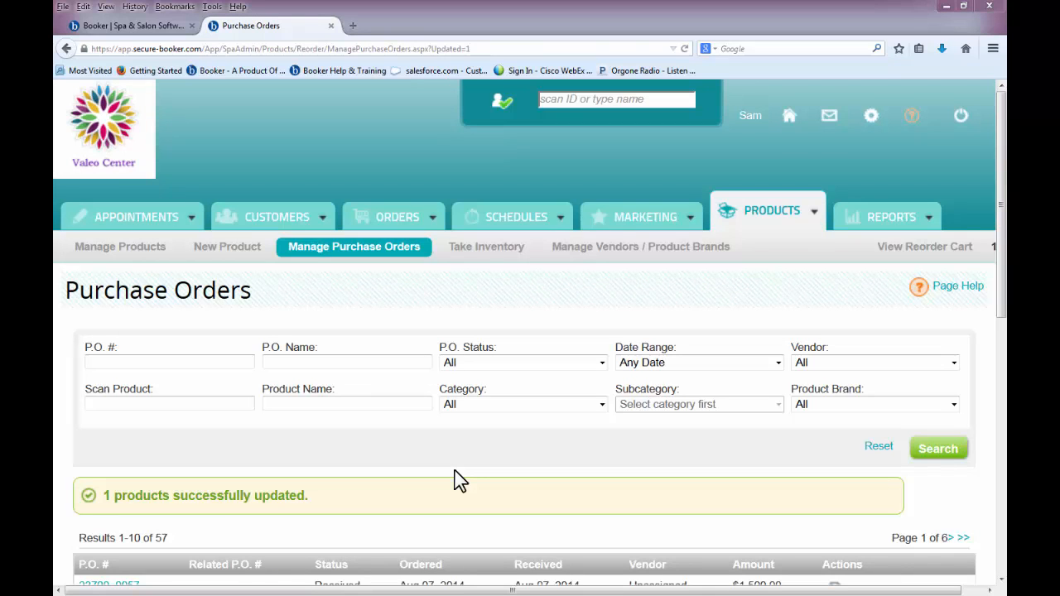
Start a new product named 'Vanilla Body Lotion'
left_click(255, 263)
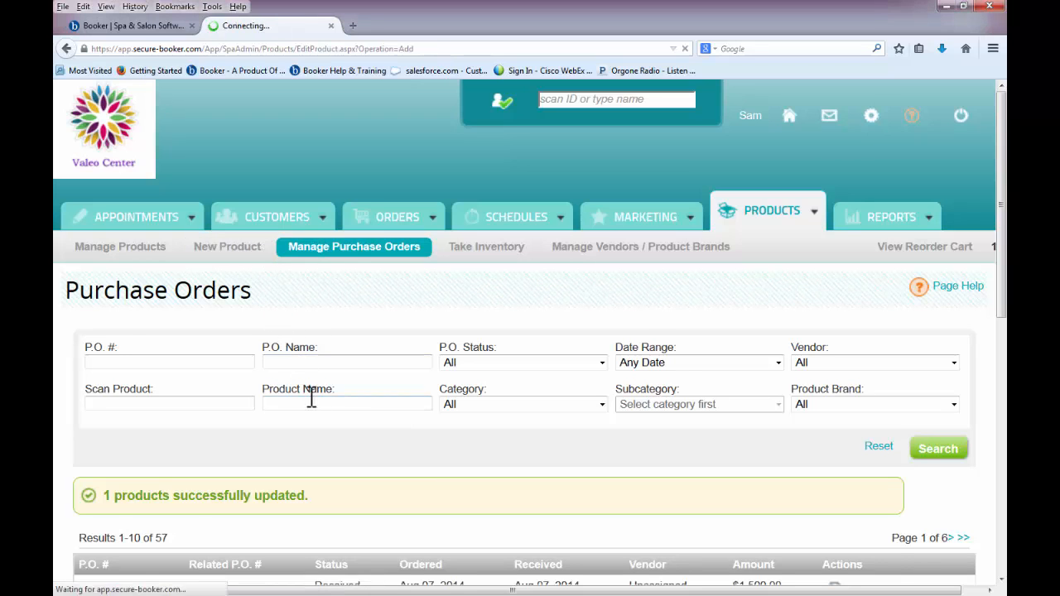
scroll(433, 213, "down", 3)
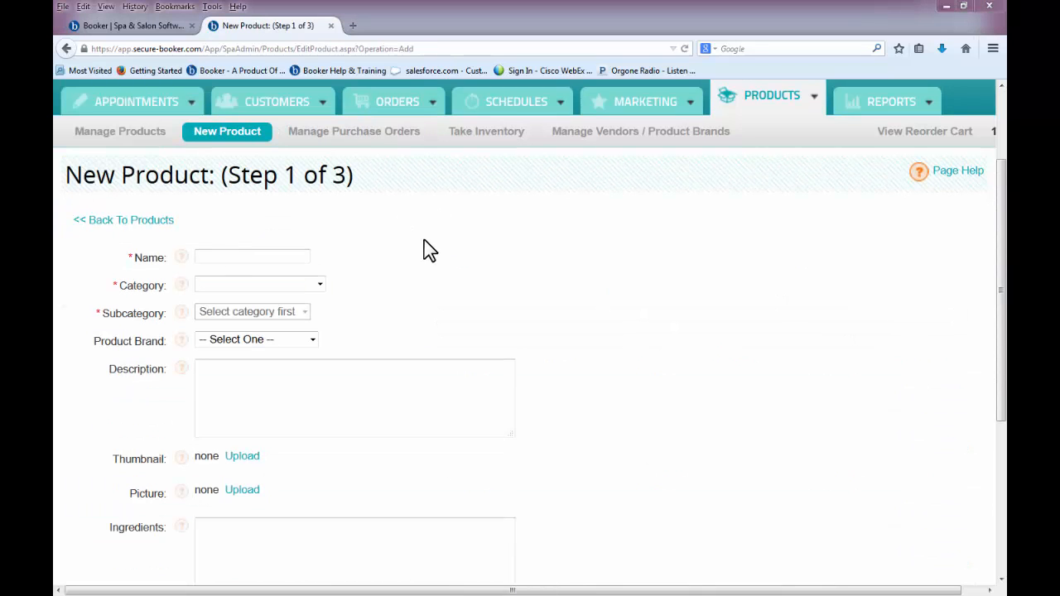
left_click(303, 257)
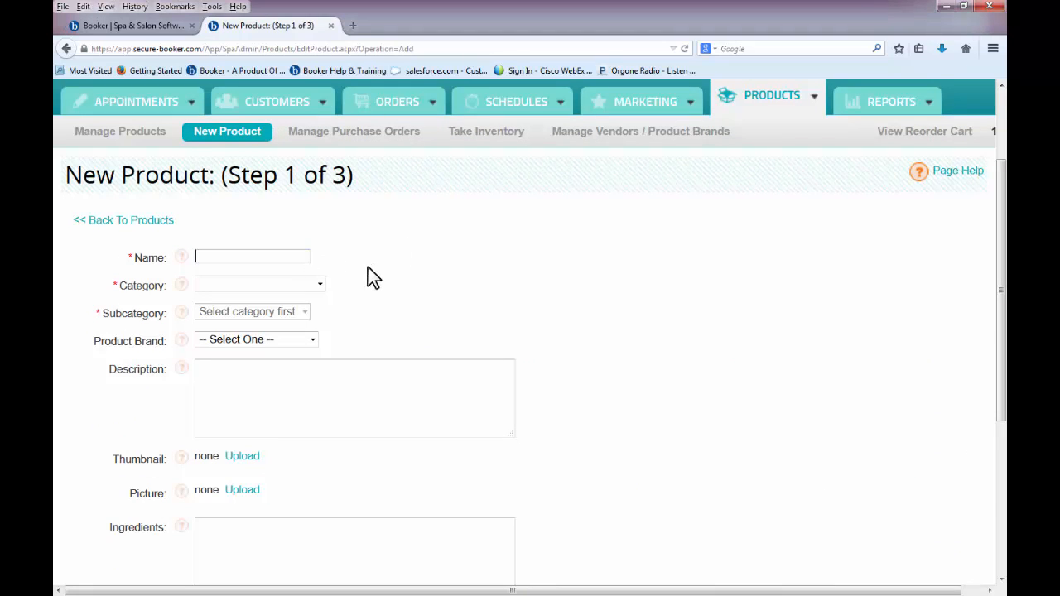
type("Vanilla Body Lotion")
Set category Body Care and subcategory Moisturizer, leave brand unset, and continue to pricing
left_click(320, 285)
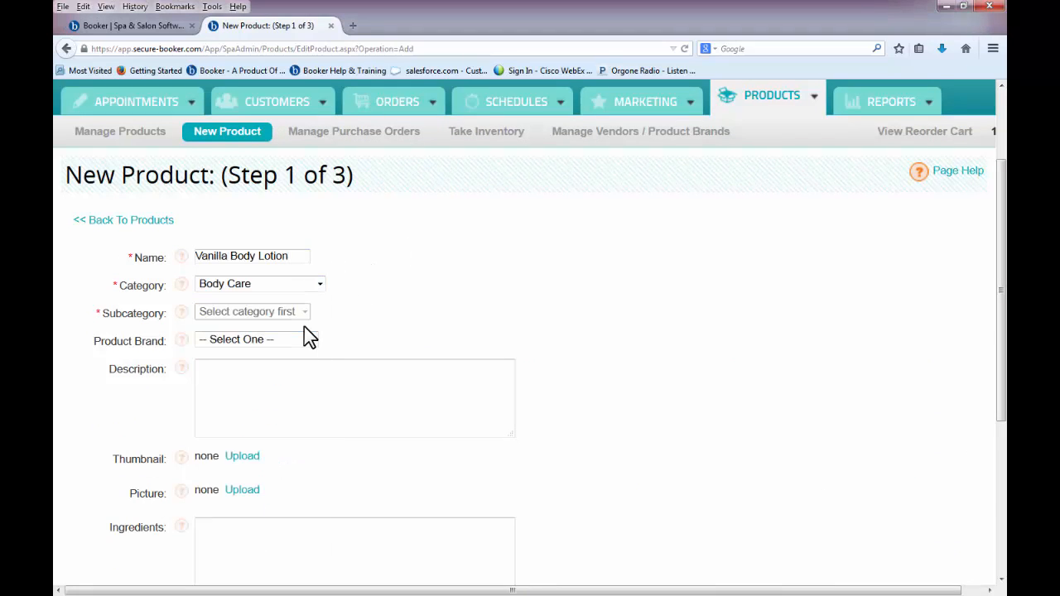
left_click(305, 324)
left_click(287, 314)
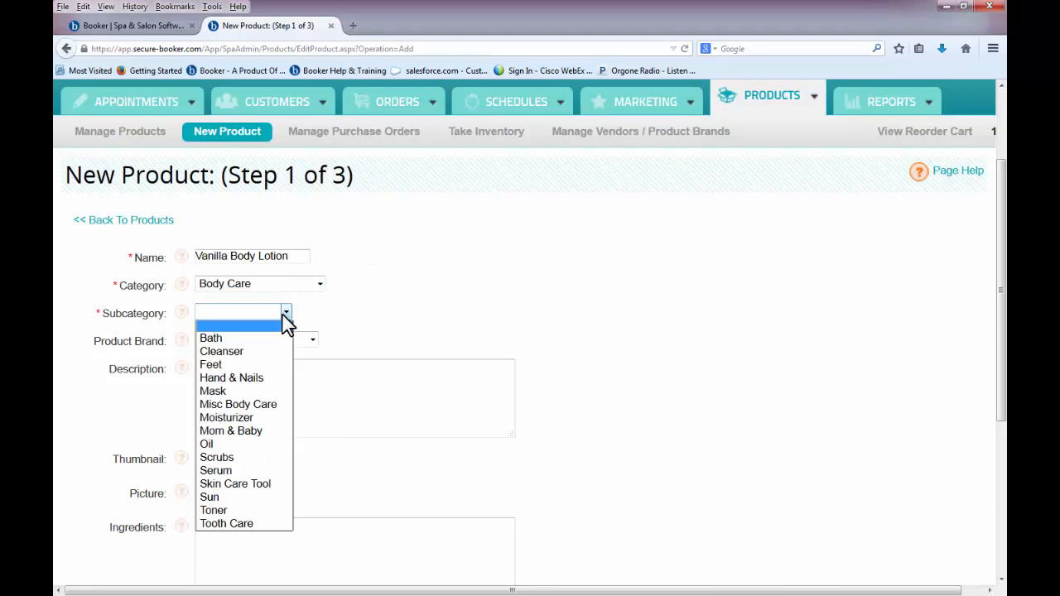
left_click(268, 418)
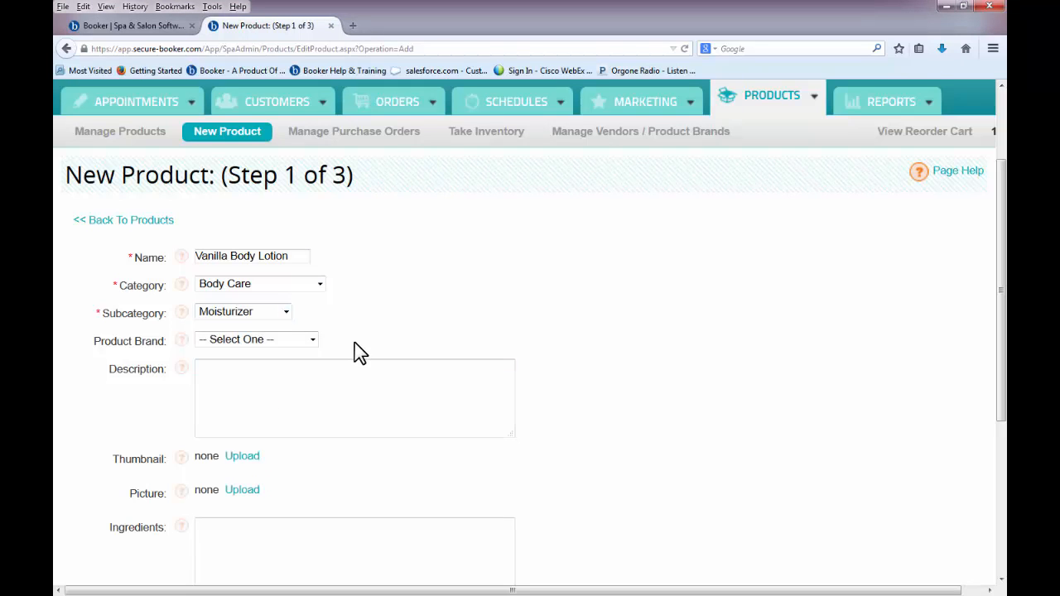
left_click(313, 341)
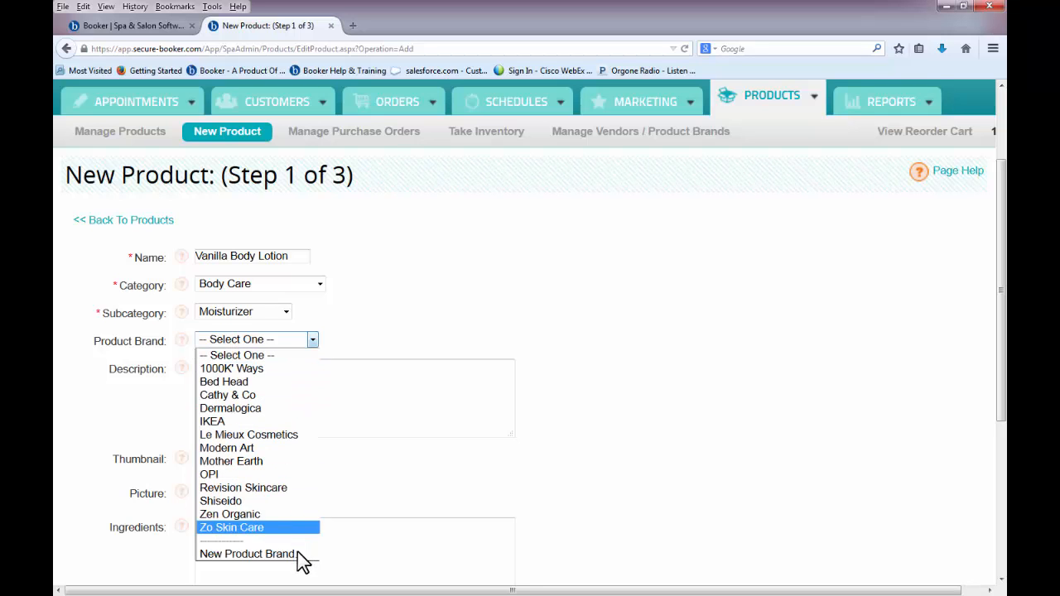
left_click(357, 498)
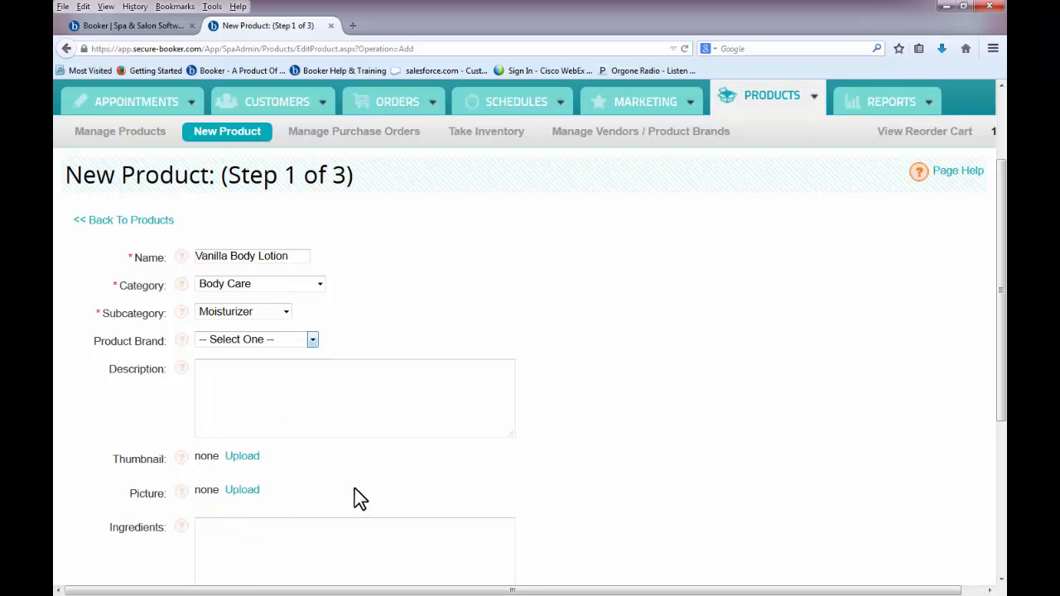
scroll(618, 385, "down", 3)
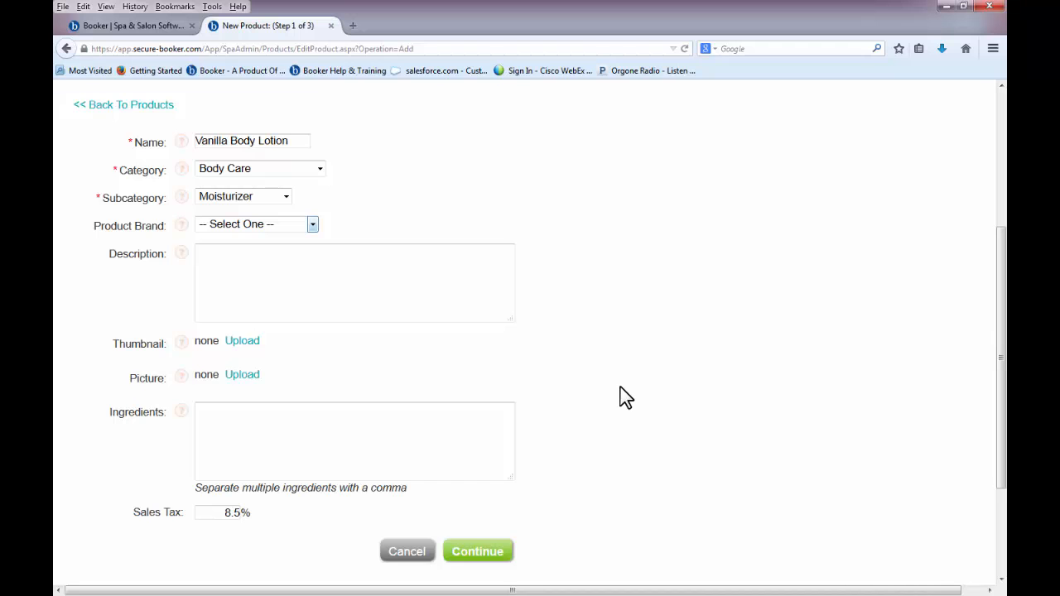
left_click(492, 552)
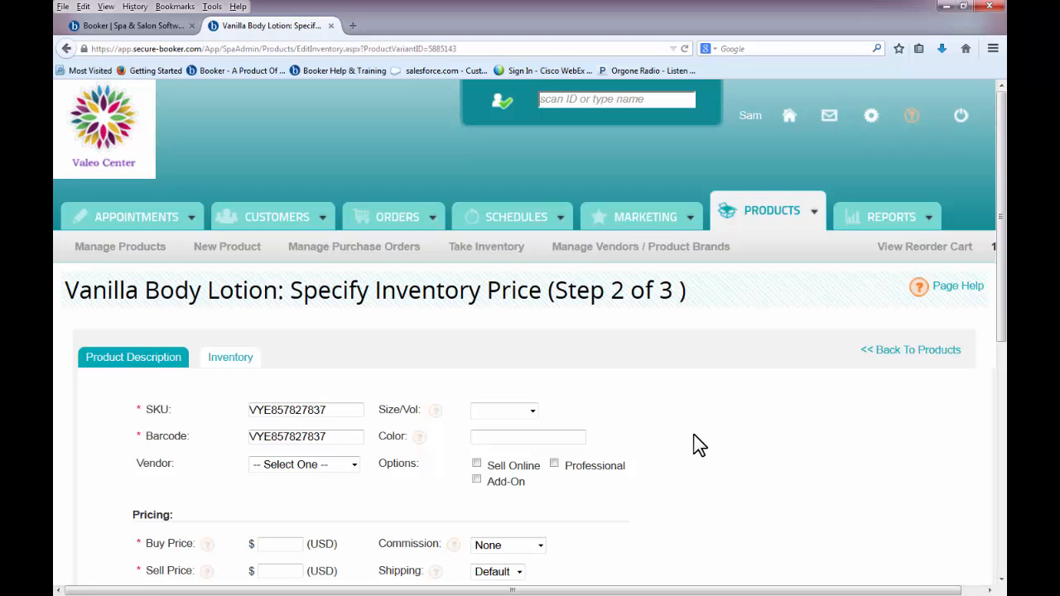
scroll(700, 445, "down", 3)
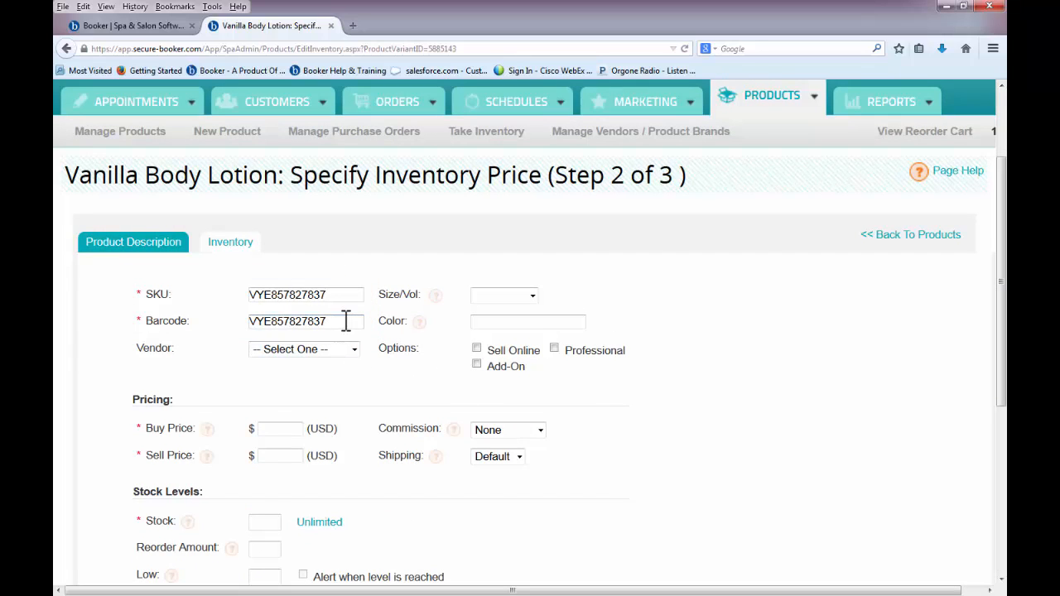
left_click_drag(346, 321, 239, 321)
key("BackSpace")
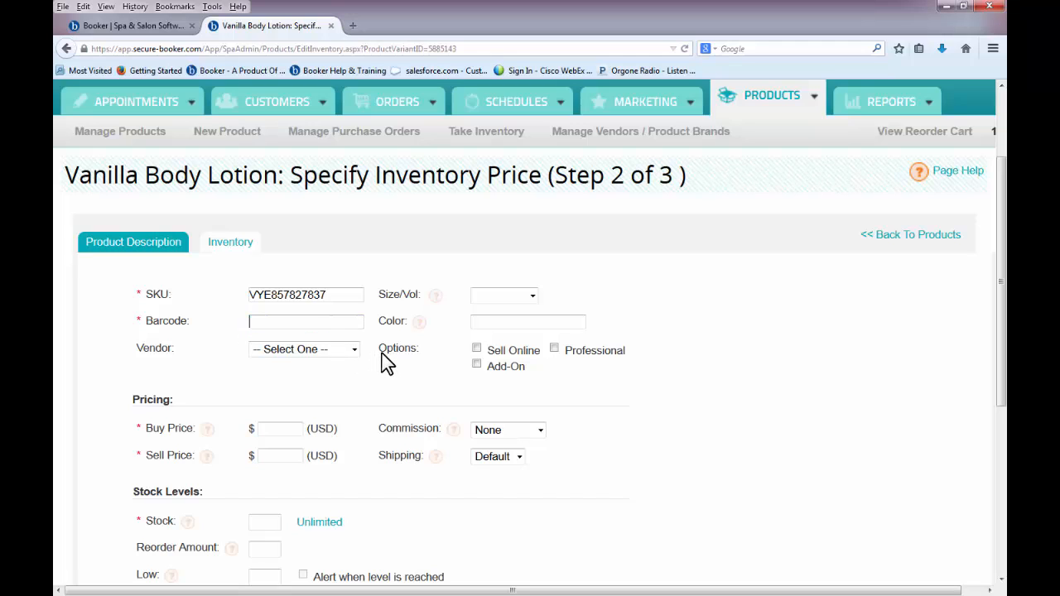
type("896142647521")
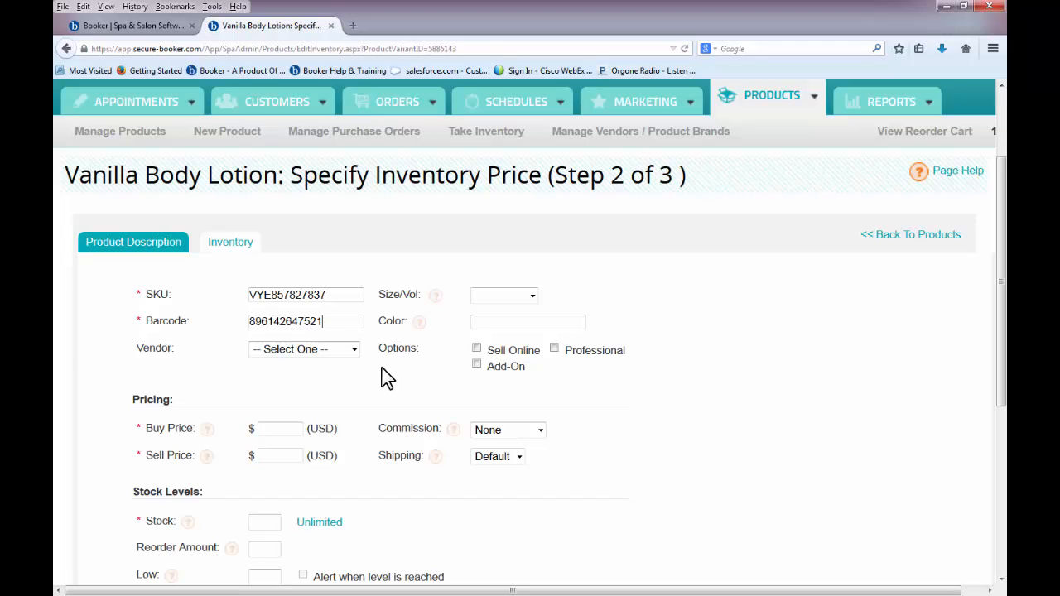
Enter buy price 10, sell price 20, stock 25, and enable the out-of-stock alert
scroll(388, 378, "down", 5)
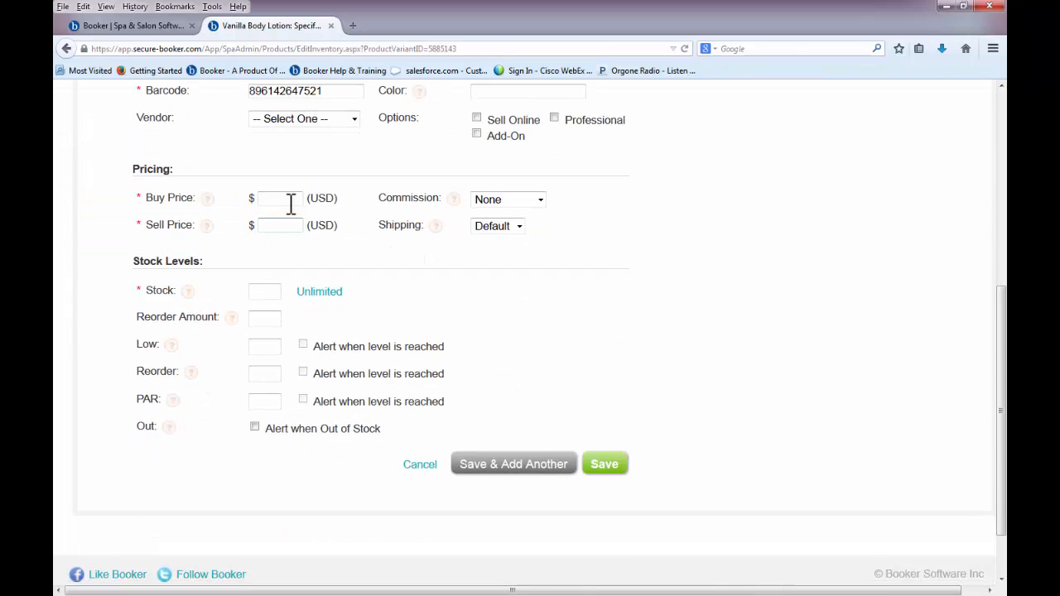
type("10")
type("20")
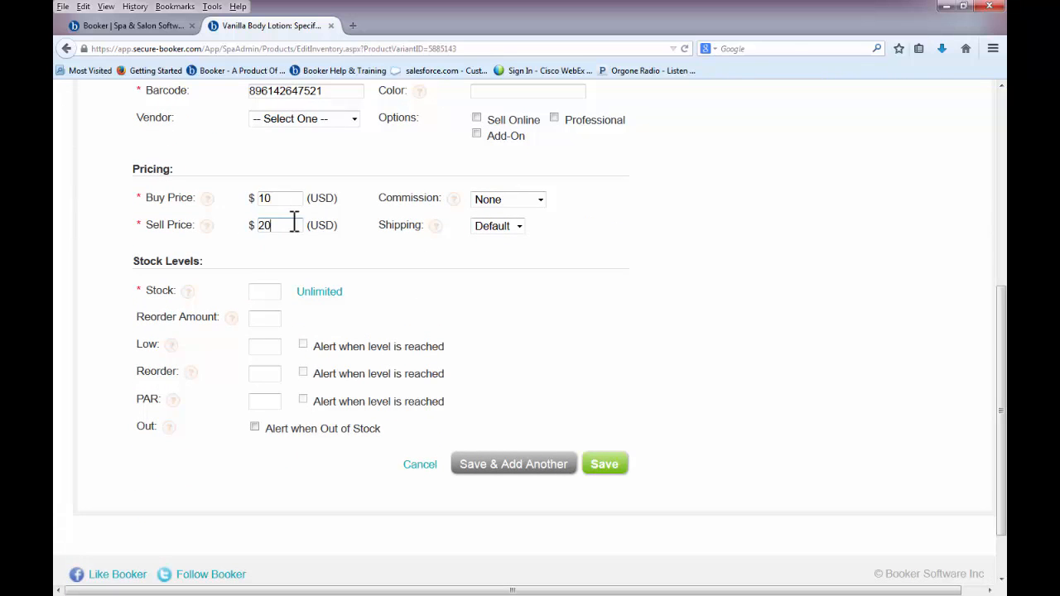
left_click(275, 294)
type("25")
left_click(257, 428)
Save the Vanilla Body Lotion inventory entry and go to the Take Inventory page
left_click(598, 476)
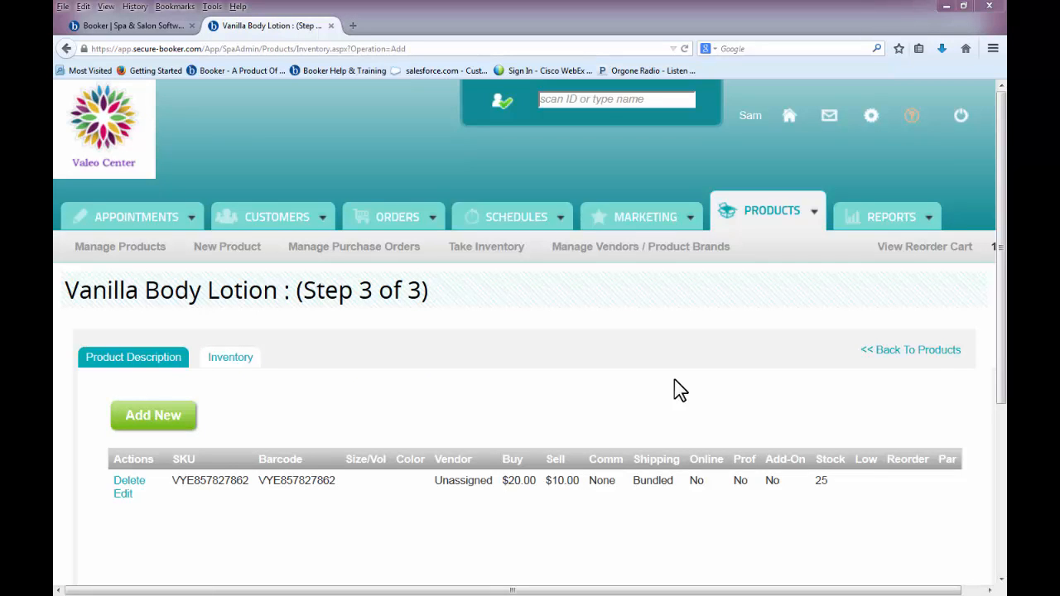
left_click(491, 256)
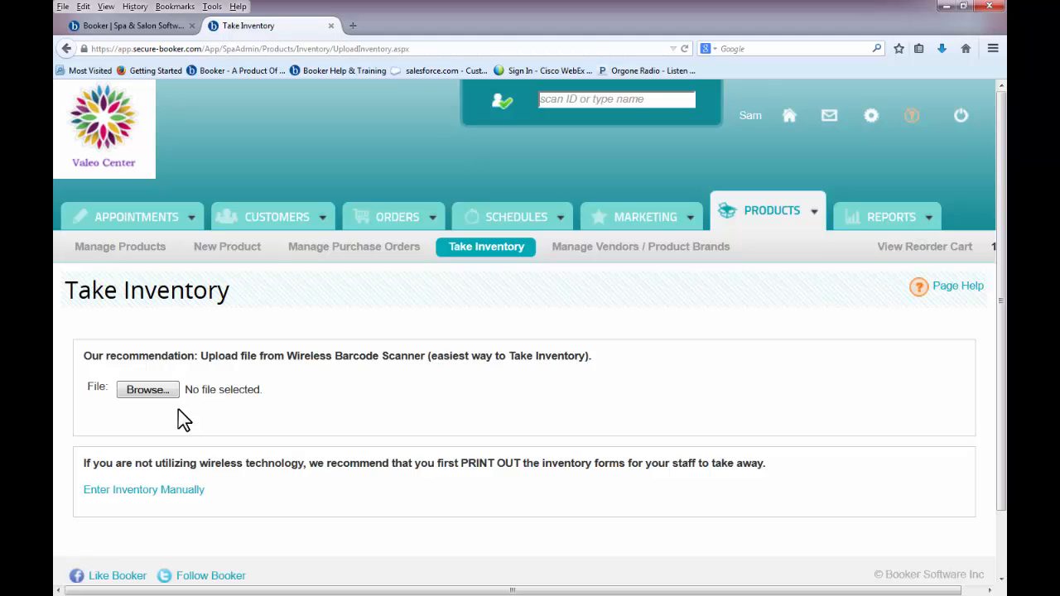
Choose manual inventory entry, leaving the product brand filter at Any
left_click(177, 491)
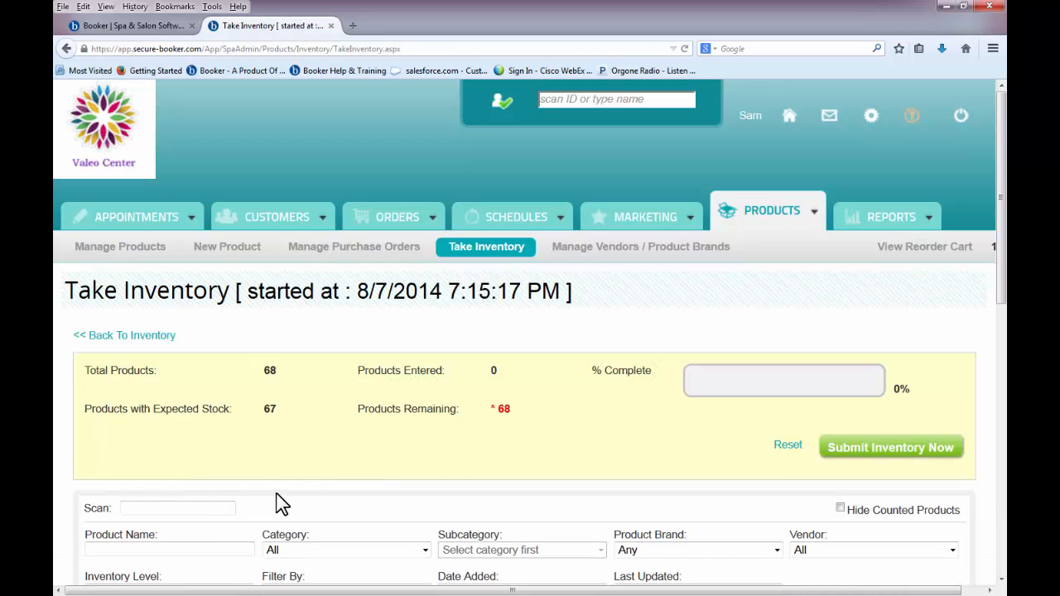
scroll(280, 493, "down", 3)
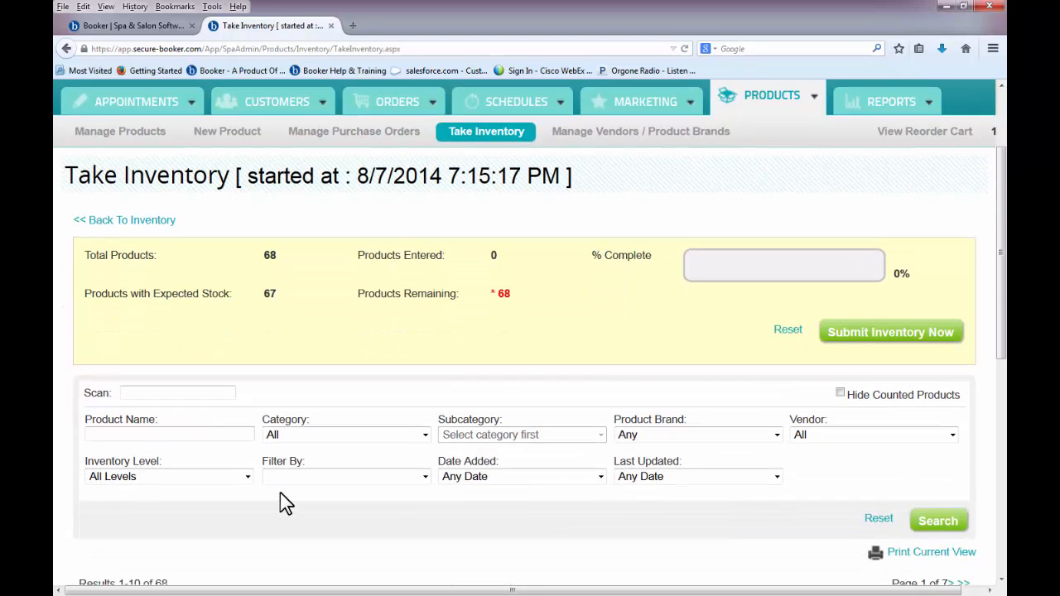
left_click(647, 439)
left_click(642, 438)
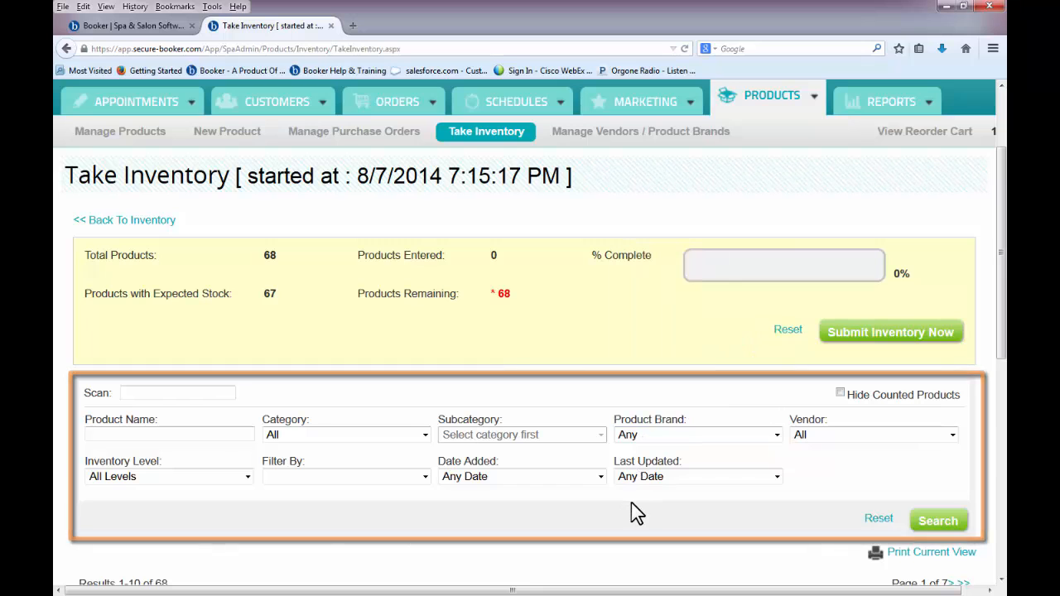
scroll(631, 501, "down", 3)
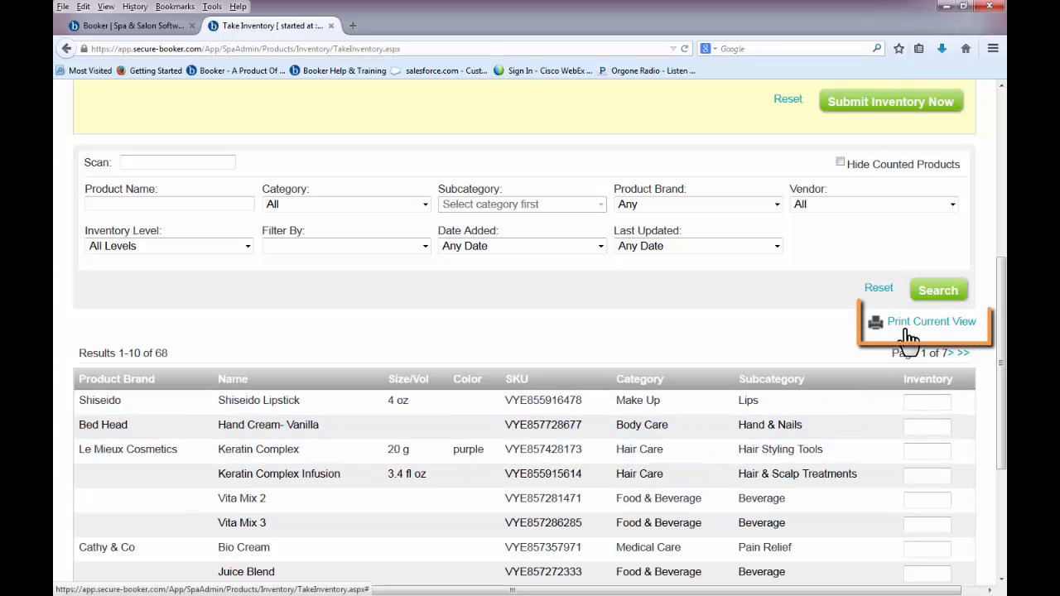
Count Shiseido Lipstick 10, Hand Cream- Vanilla 25, Keratin Complex 35, and submit, replacing stock levels
left_click(920, 400)
type("10")
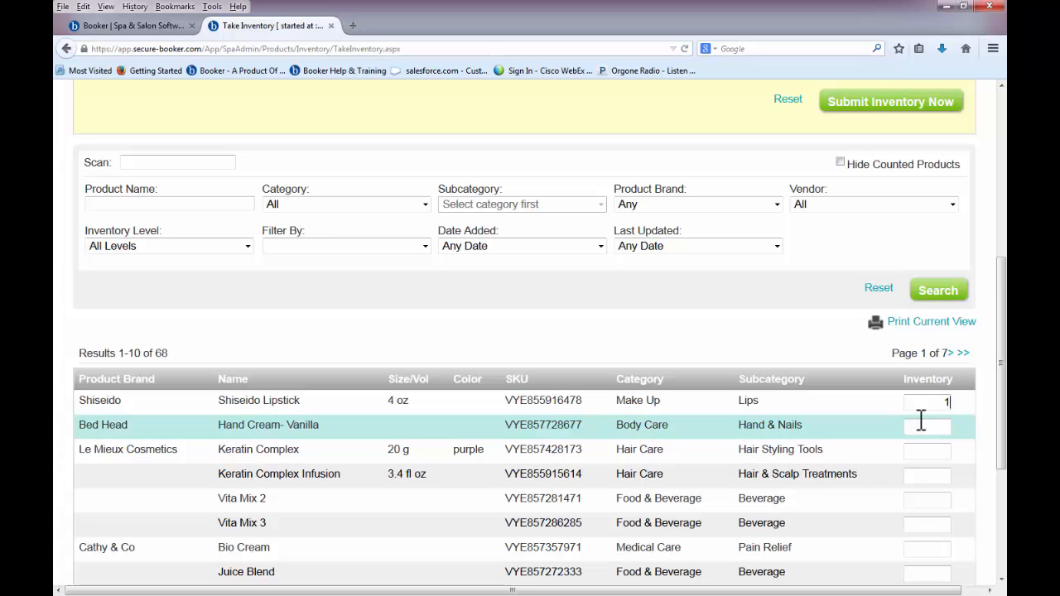
left_click(921, 425)
type("25")
left_click(920, 450)
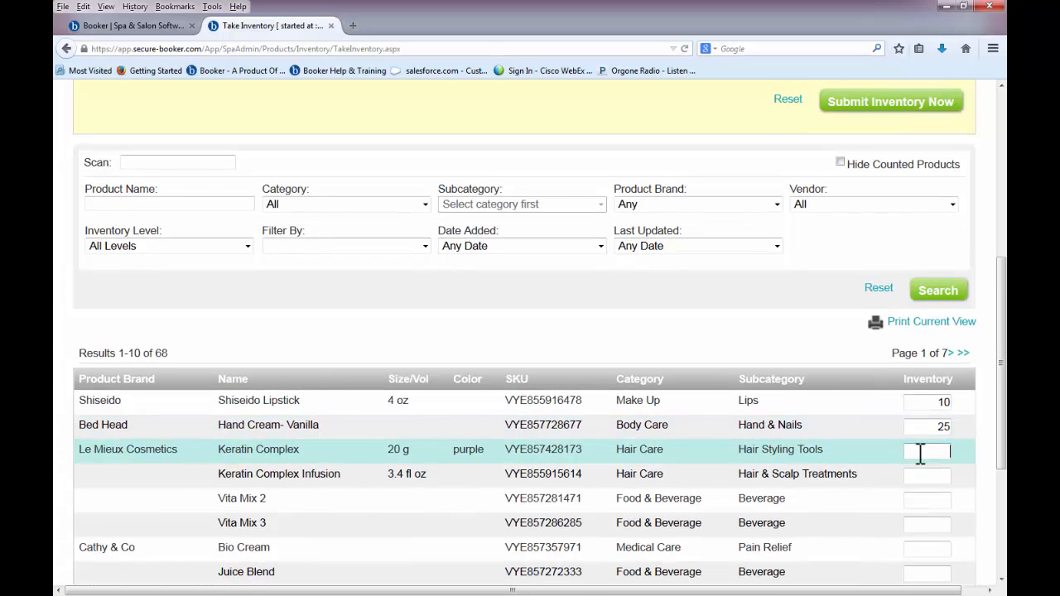
scroll(815, 360, "down", 1)
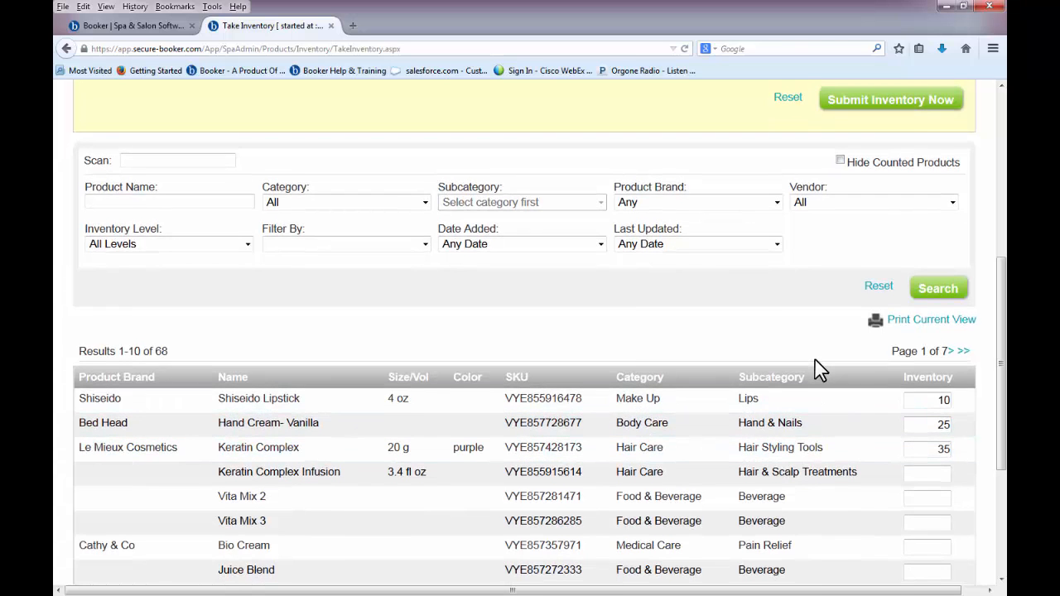
scroll(815, 360, "up", 1)
scroll(815, 369, "up", 3)
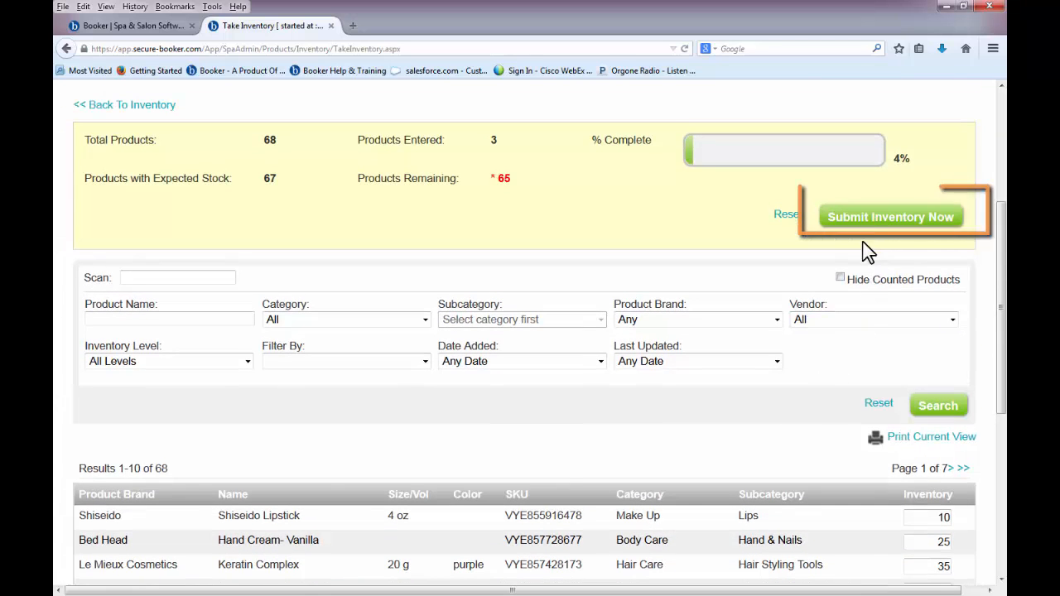
left_click(862, 220)
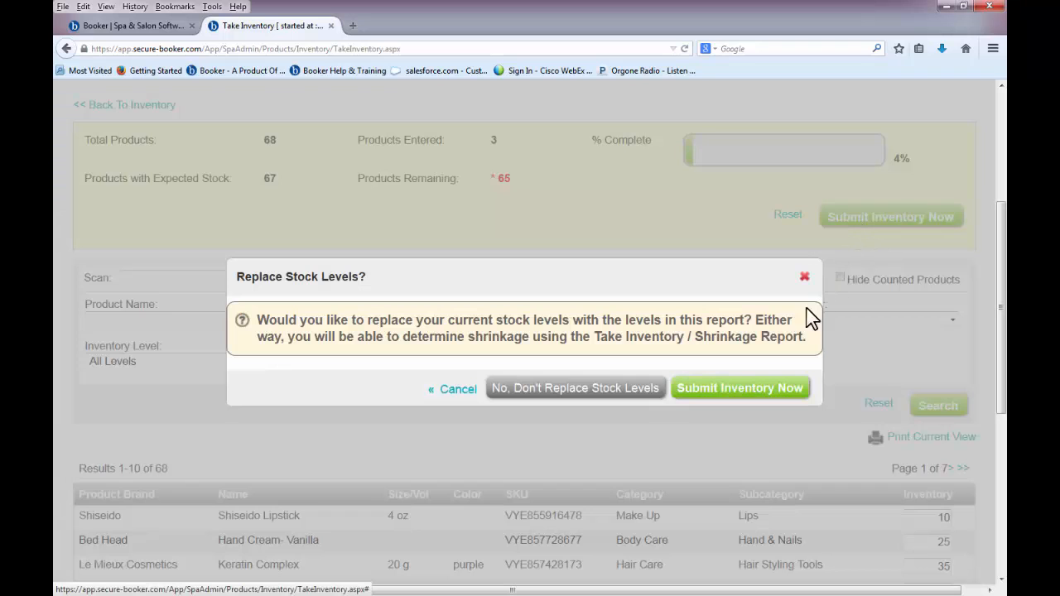
left_click(766, 389)
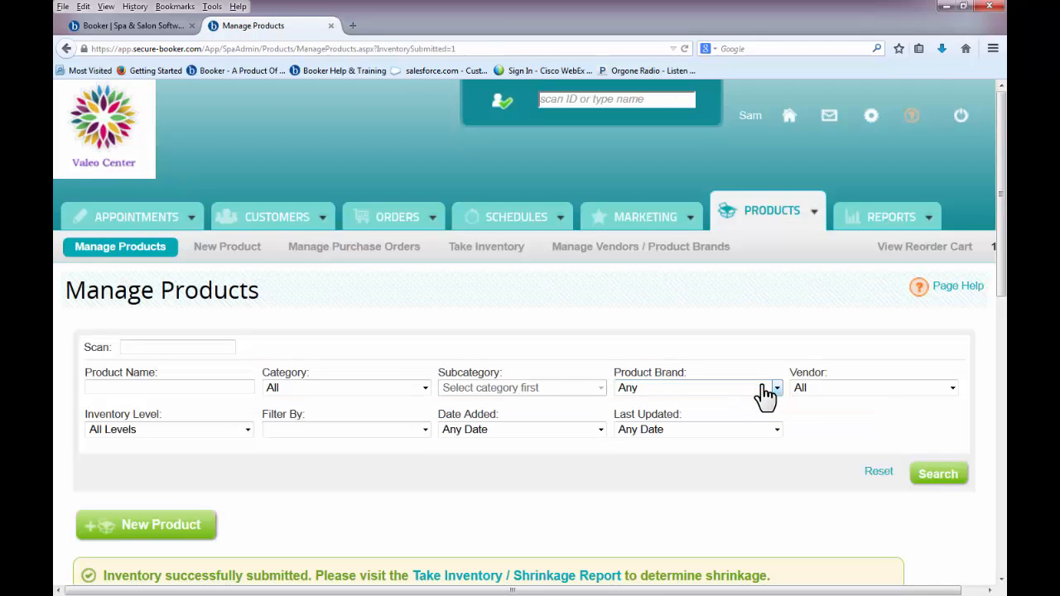
Open Manage Vendors / Product Brands under Products to see Aveda and Four Star
scroll(764, 394, "down", 3)
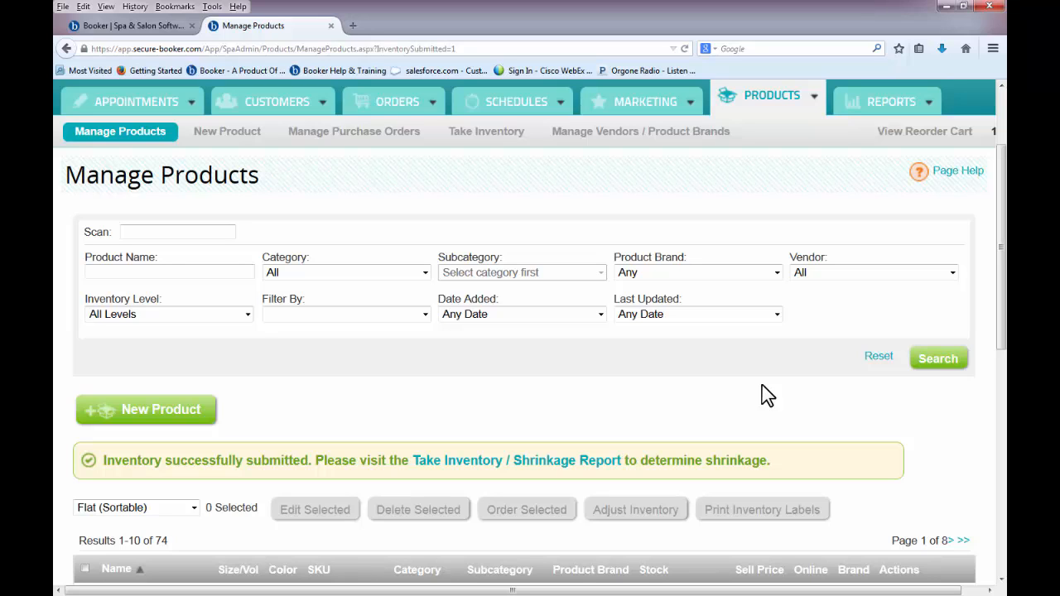
scroll(568, 402, "up", 3)
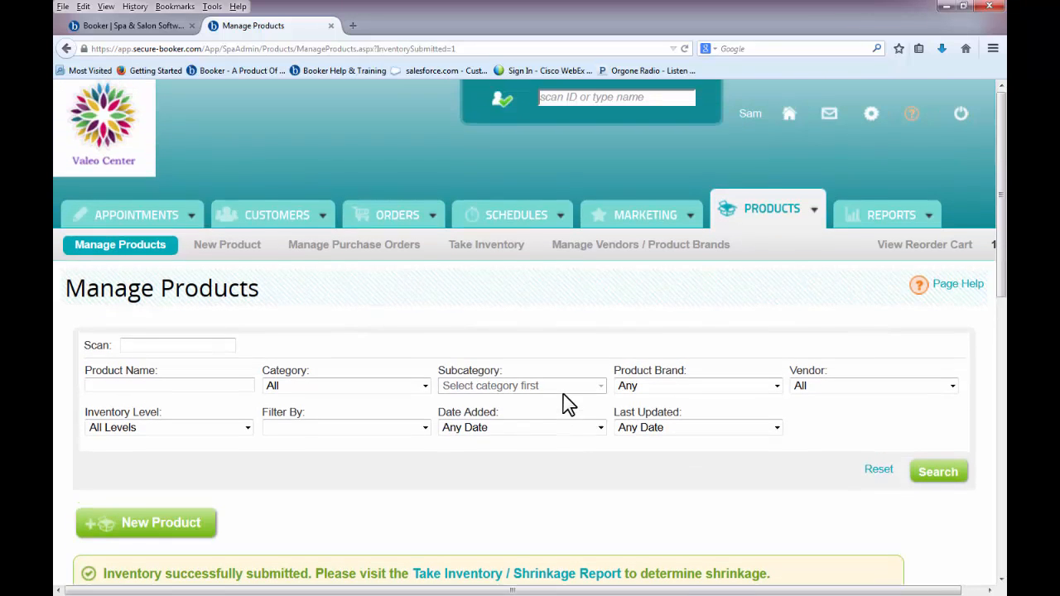
left_click(611, 262)
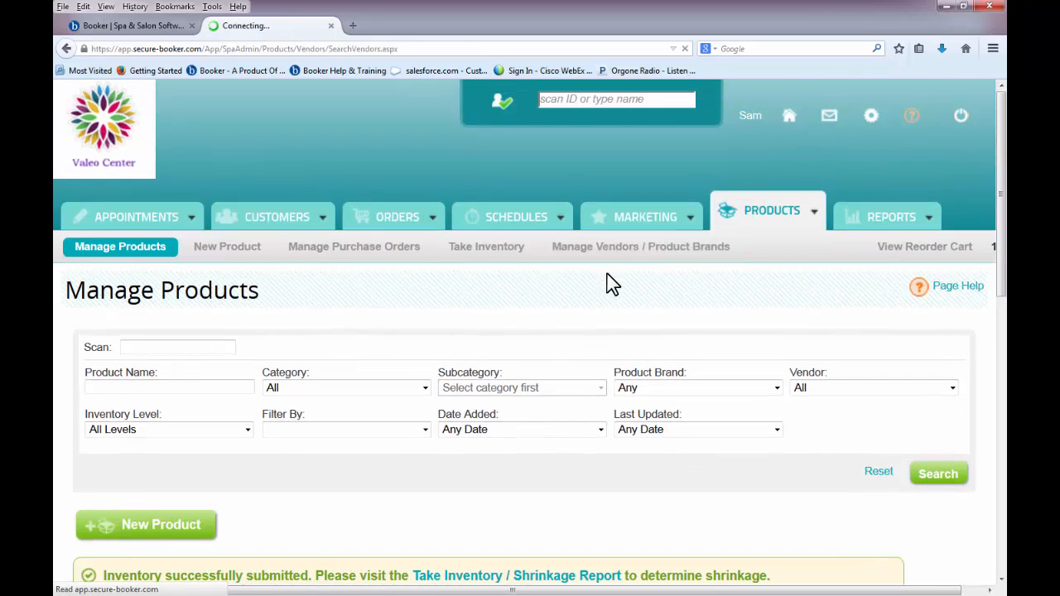
scroll(607, 387, "down", 3)
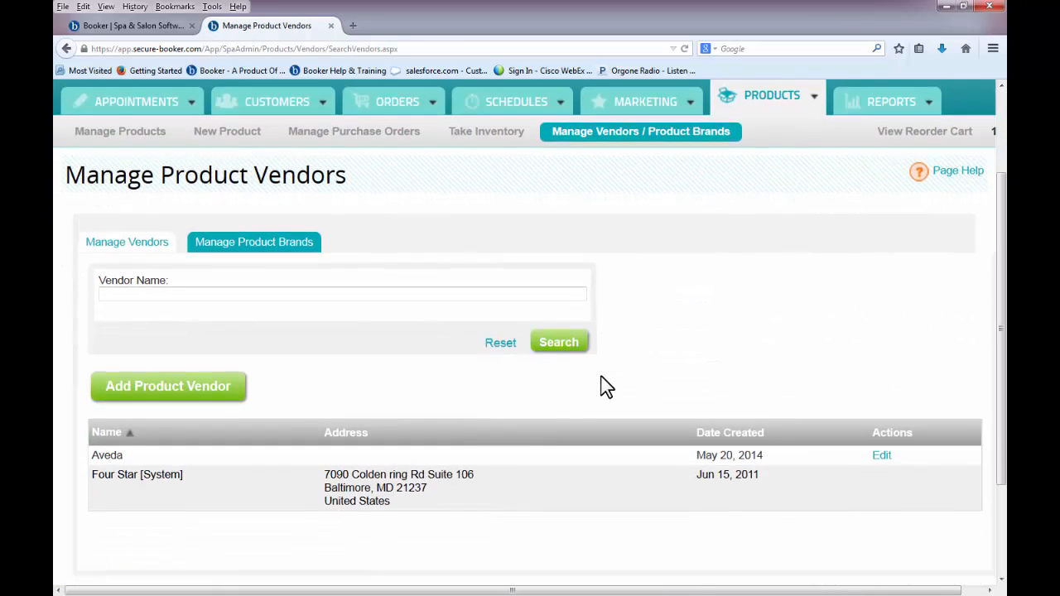